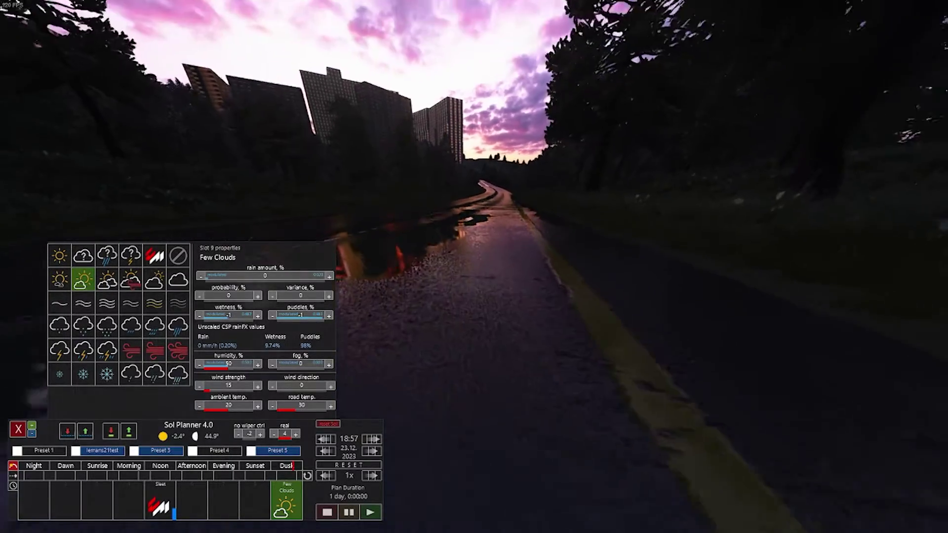
# Preview the wet road at night and at dusk by changing the weather plan's time of day.
pyautogui.click(27, 467)
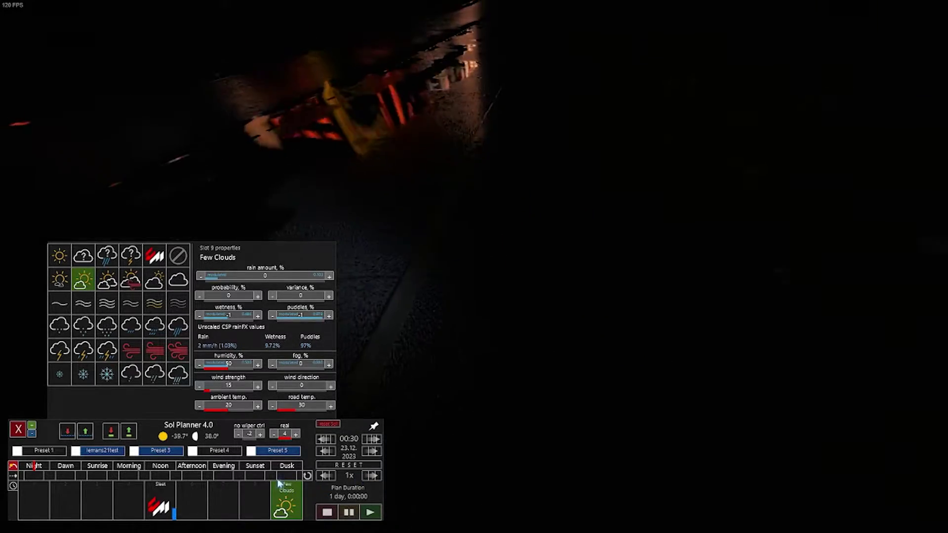
pyautogui.click(284, 465)
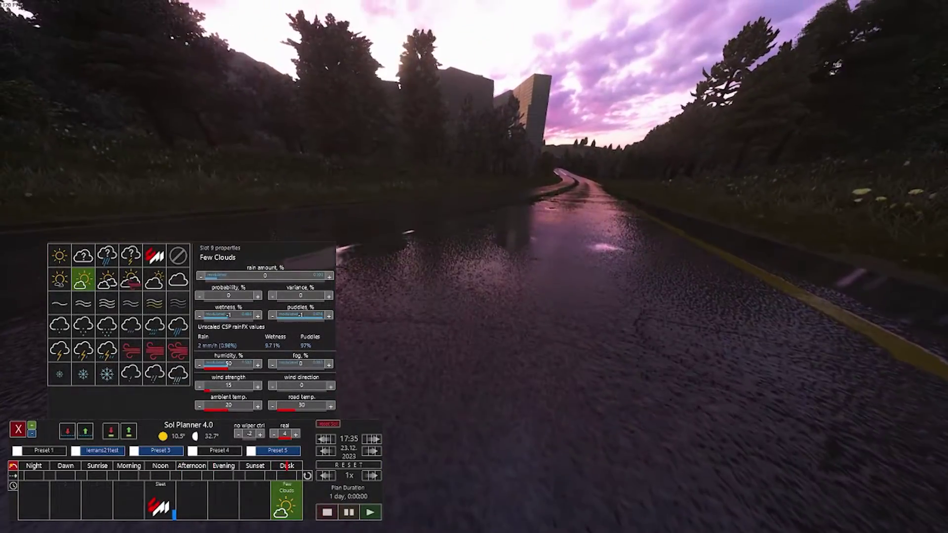
pyautogui.press('Down')
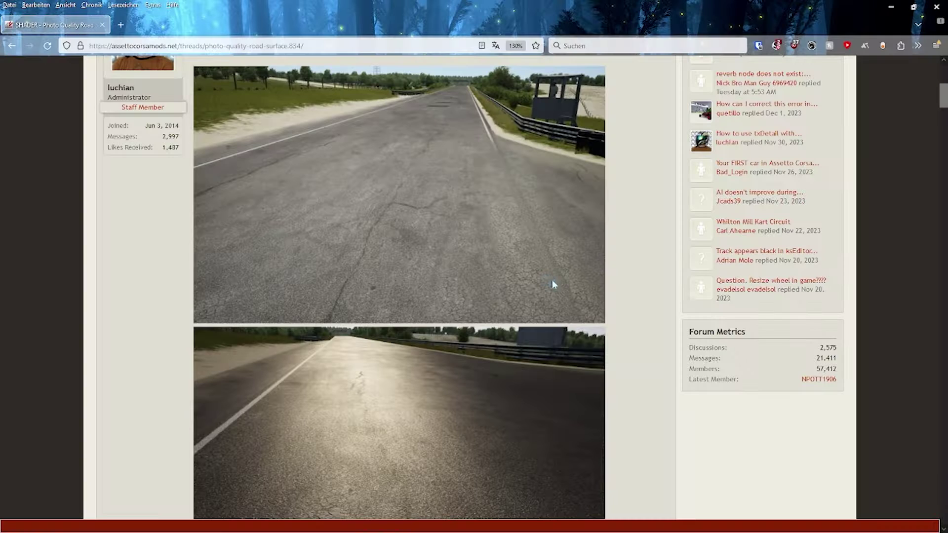
# Look through the Photo Quality Road Surface forum guide, from its introduction to the author's final notes.
pyautogui.scroll(6, 656, 276)
pyautogui.scroll(-2, 101, 312)
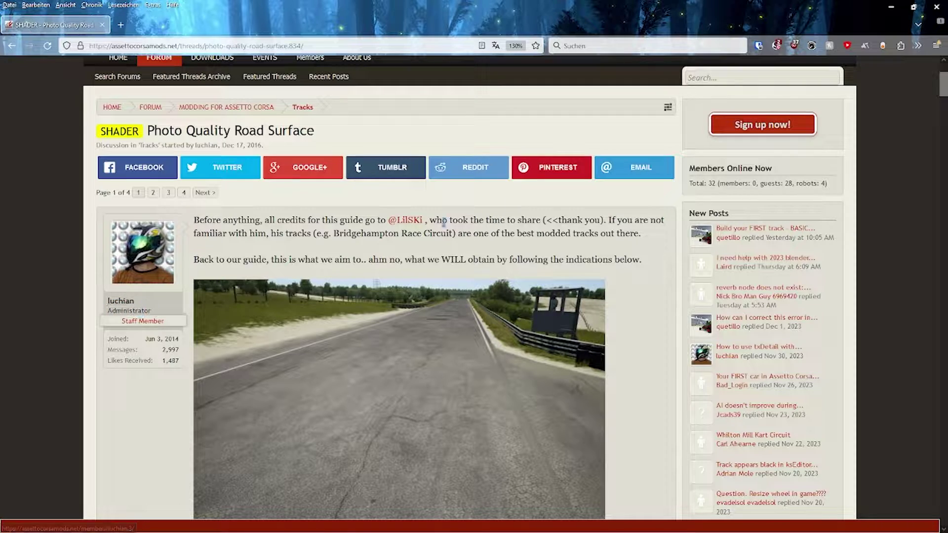
pyautogui.scroll(-15, 202, 217)
pyautogui.scroll(-20, 173, 358)
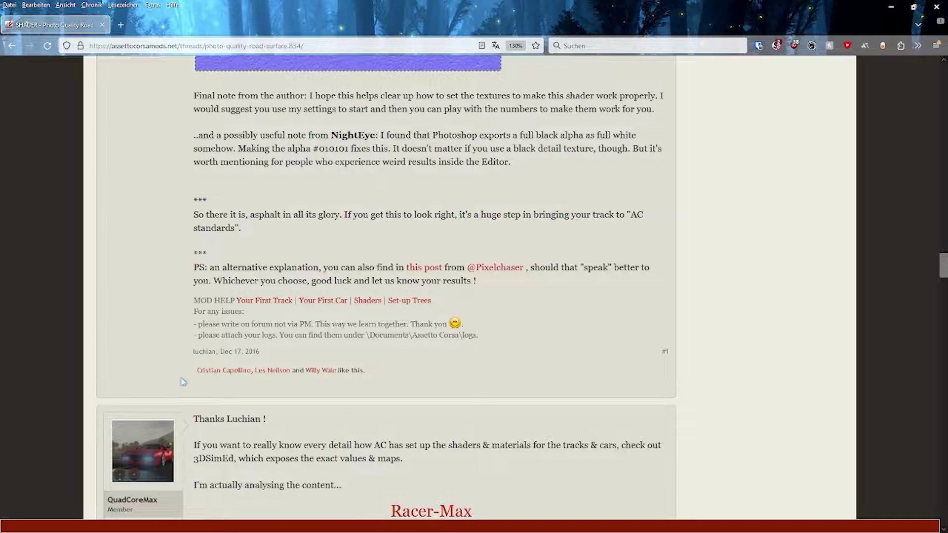
pyautogui.scroll(2, 182, 382)
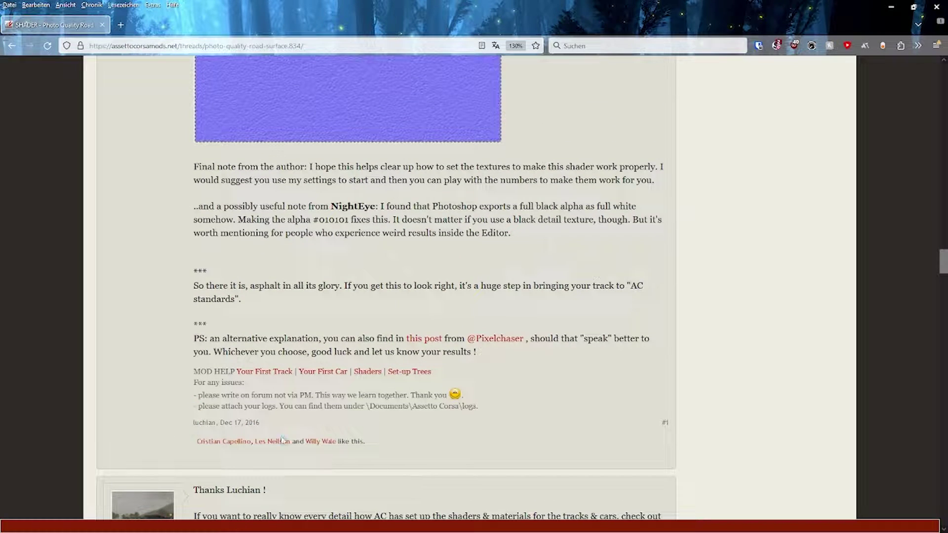
pyautogui.tripleClick(215, 406)
pyautogui.click(154, 407)
pyautogui.scroll(15, 148, 405)
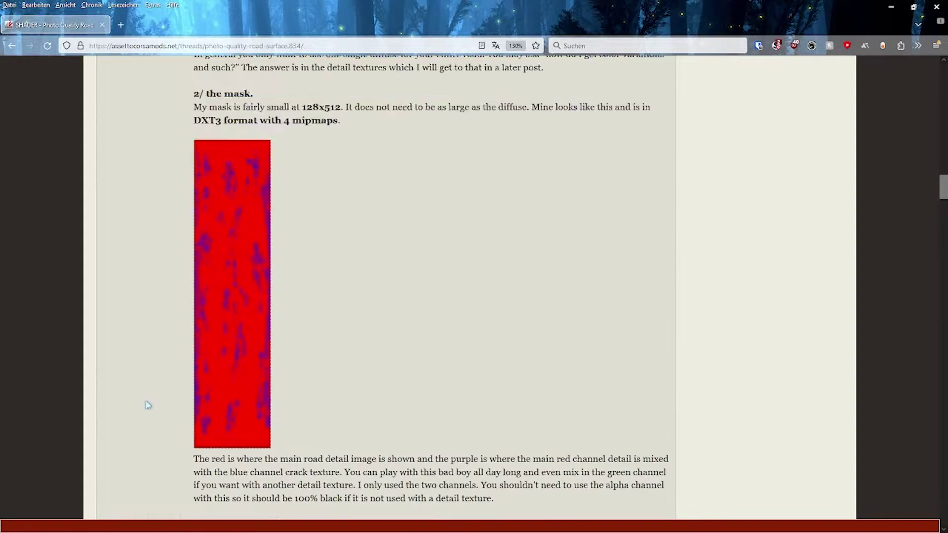
pyautogui.scroll(12, 148, 405)
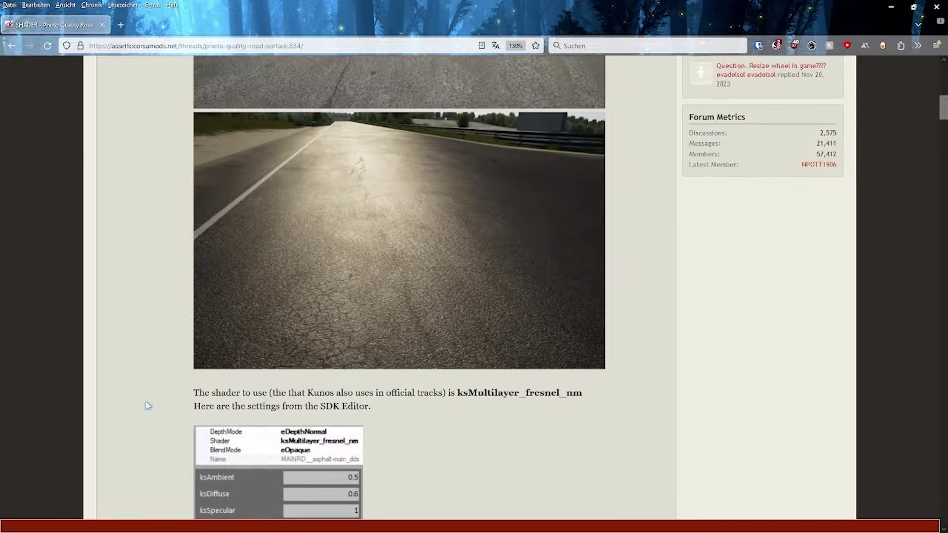
pyautogui.scroll(15, 148, 406)
# Examine the guide's ksMultilayer_fresnel_nm shader settings, example road photos and texture assignments.
pyautogui.scroll(-20, 176, 445)
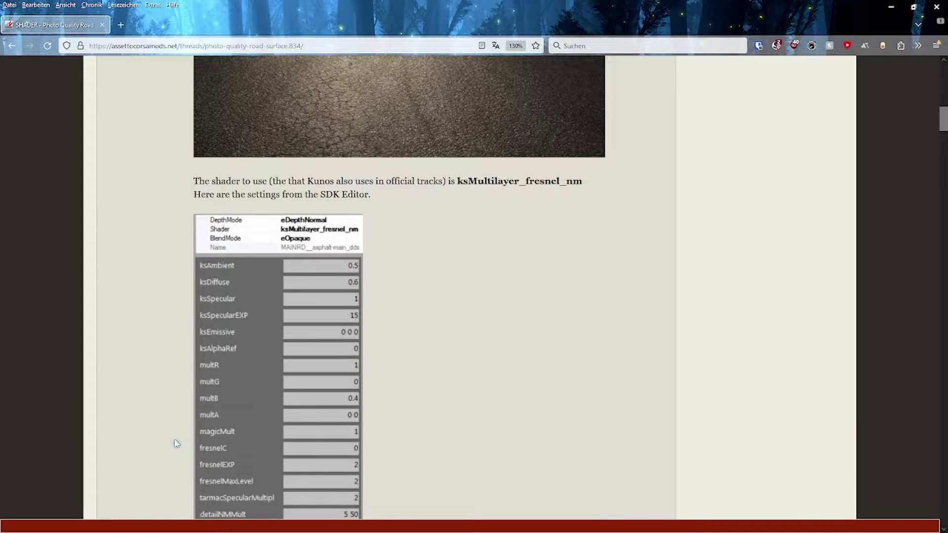
pyautogui.scroll(-3, 176, 443)
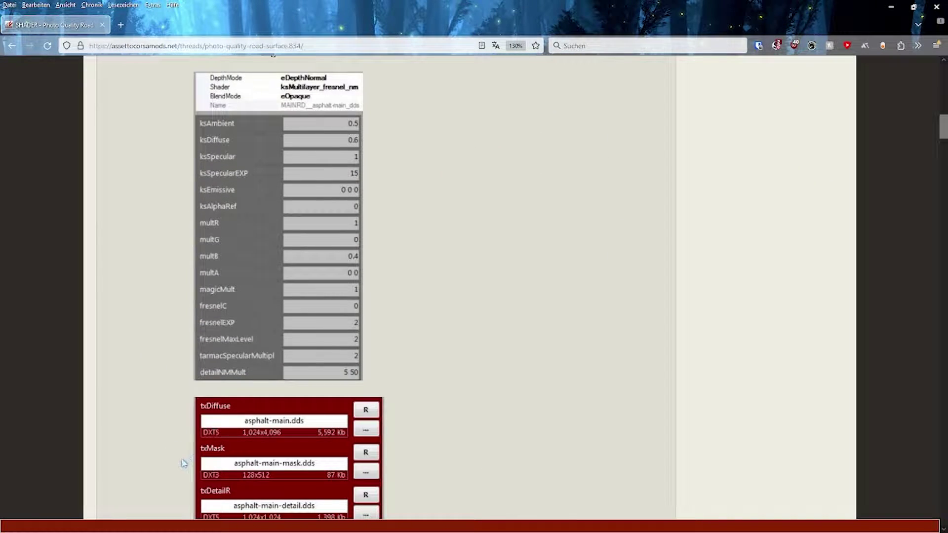
pyautogui.scroll(4, 184, 463)
pyautogui.scroll(-4, 184, 463)
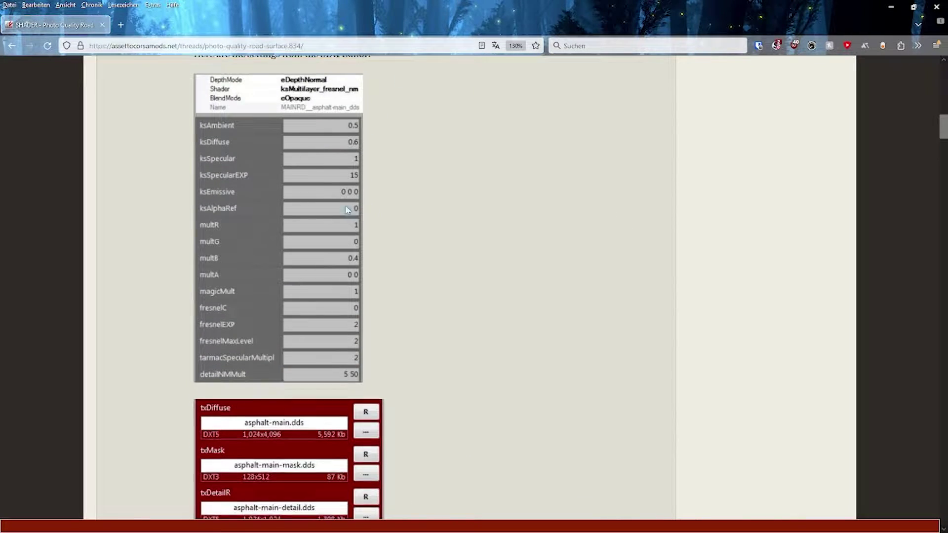
pyautogui.scroll(3, 351, 206)
pyautogui.scroll(14, 353, 304)
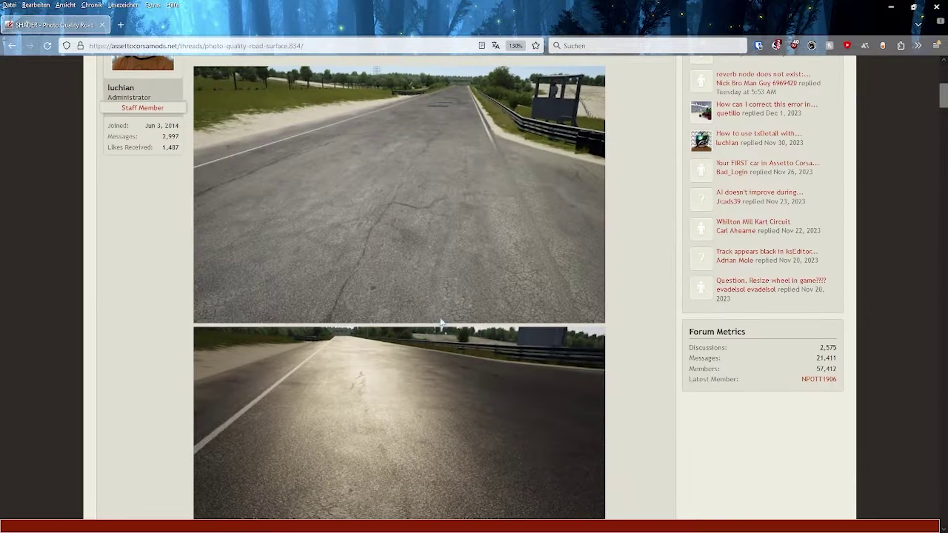
pyautogui.scroll(-10, 331, 314)
pyautogui.scroll(-4, 331, 314)
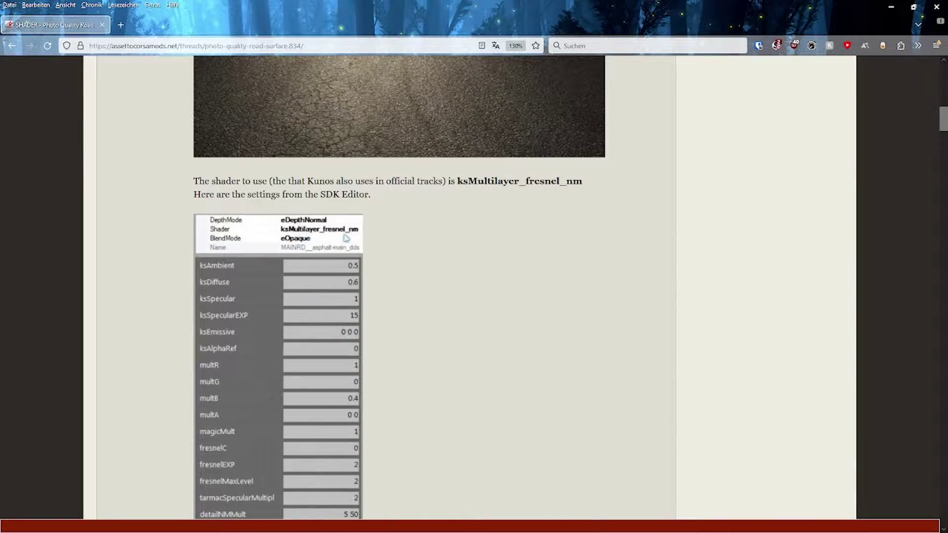
pyautogui.scroll(-12, 345, 237)
pyautogui.scroll(-5, 345, 239)
pyautogui.scroll(3, 345, 239)
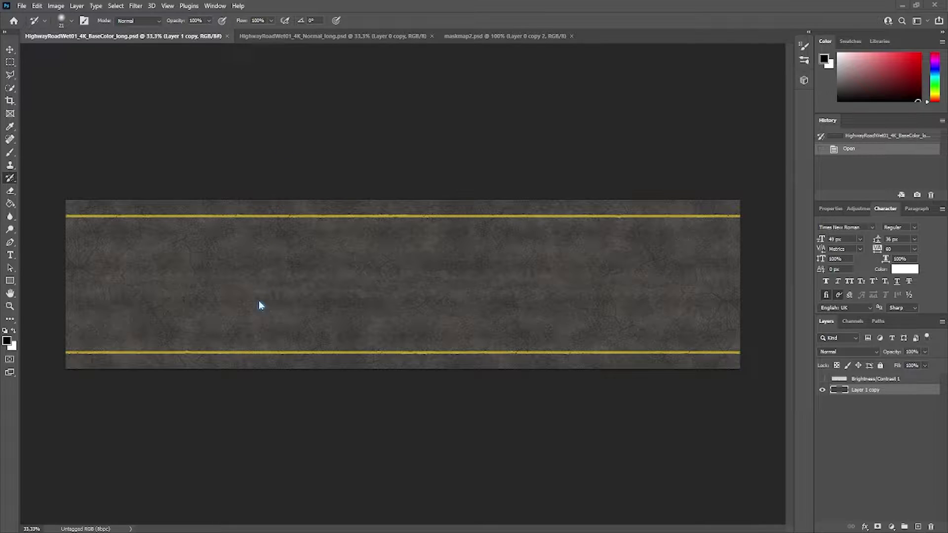
# Switch to Photoshop and inspect the cracks and yellow lines of the HighwayRoadWet01 base colour texture up close.
pyautogui.scroll(3, 92, 305)
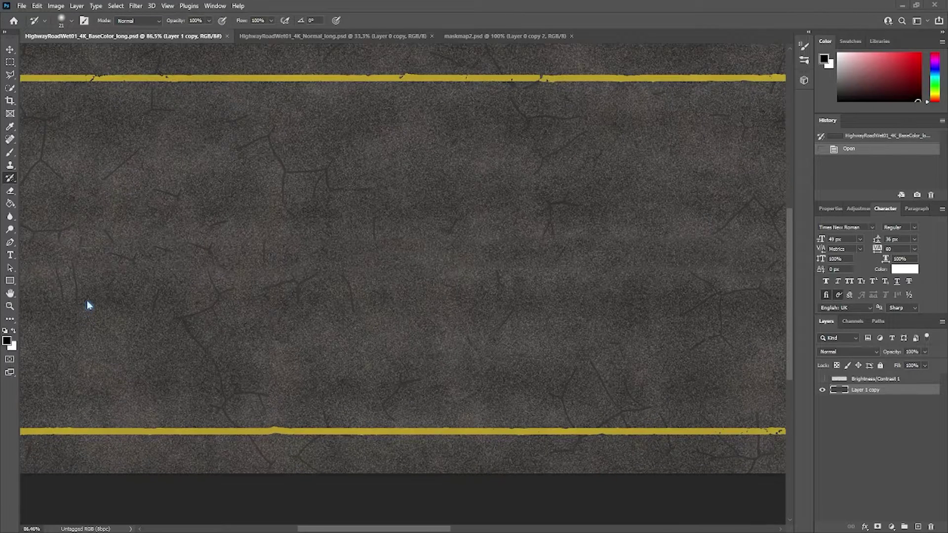
pyautogui.scroll(-3, 91, 302)
pyautogui.scroll(-2, 92, 302)
pyautogui.scroll(1, 84, 304)
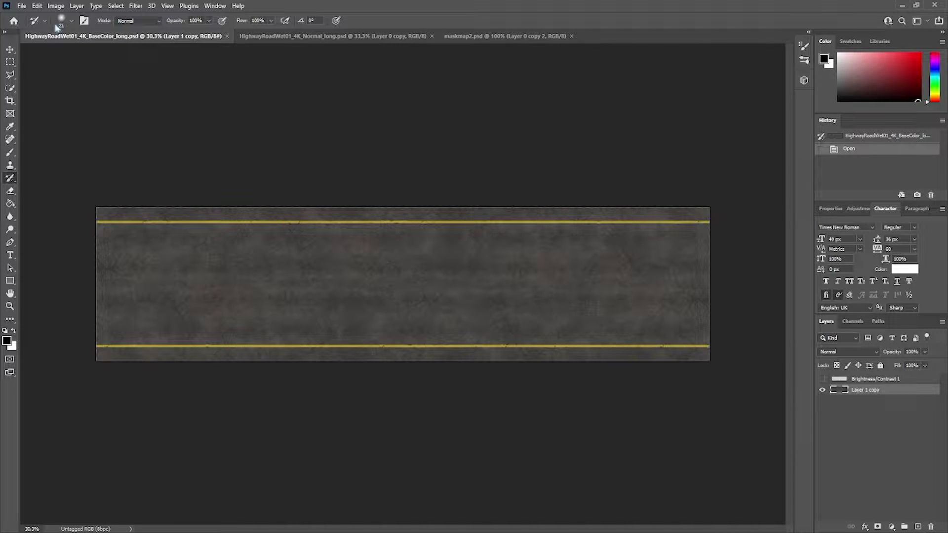
pyautogui.click(9, 101)
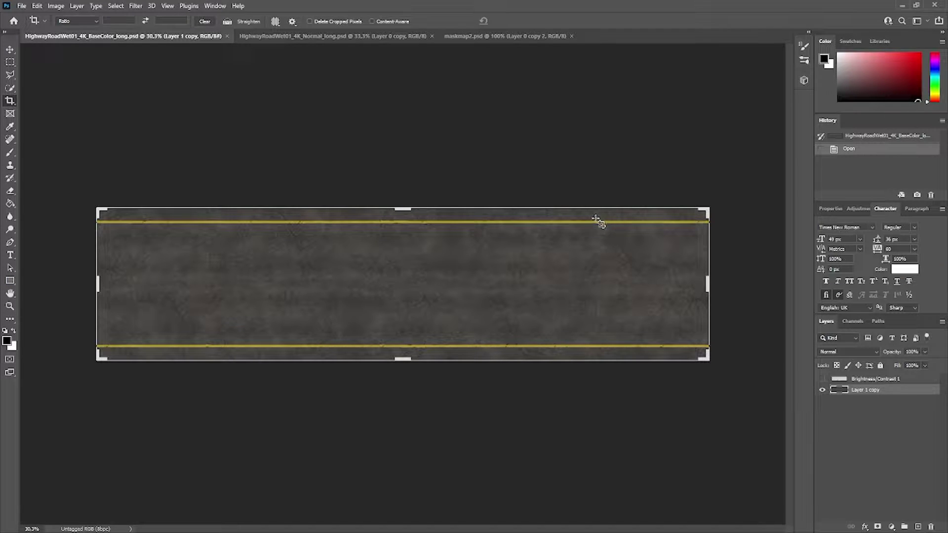
pyautogui.press('Escape')
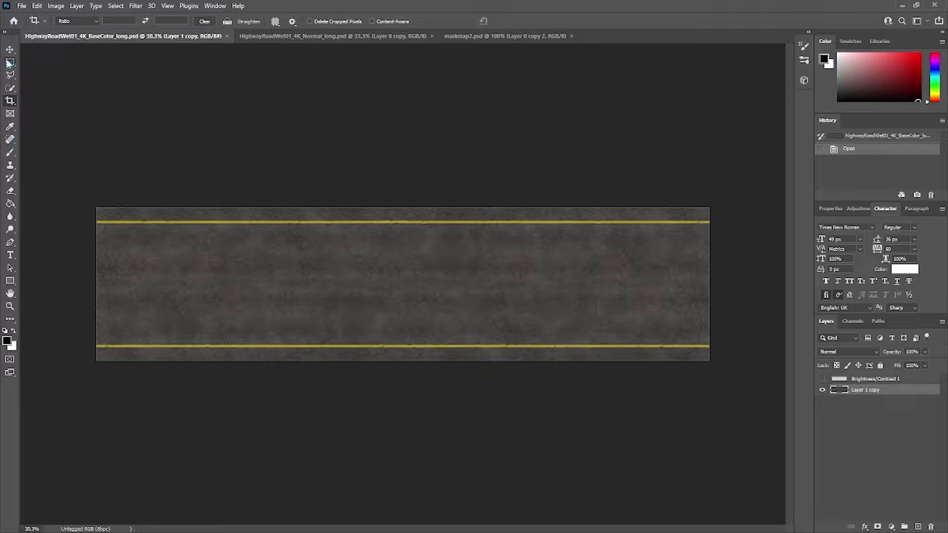
# Select slightly more than the left half of the road texture with the Rectangular Marquee tool.
pyautogui.click(10, 63)
pyautogui.moveTo(97, 198); pyautogui.dragTo(411, 432)
pyautogui.moveTo(425, 434); pyautogui.dragTo(417, 414)
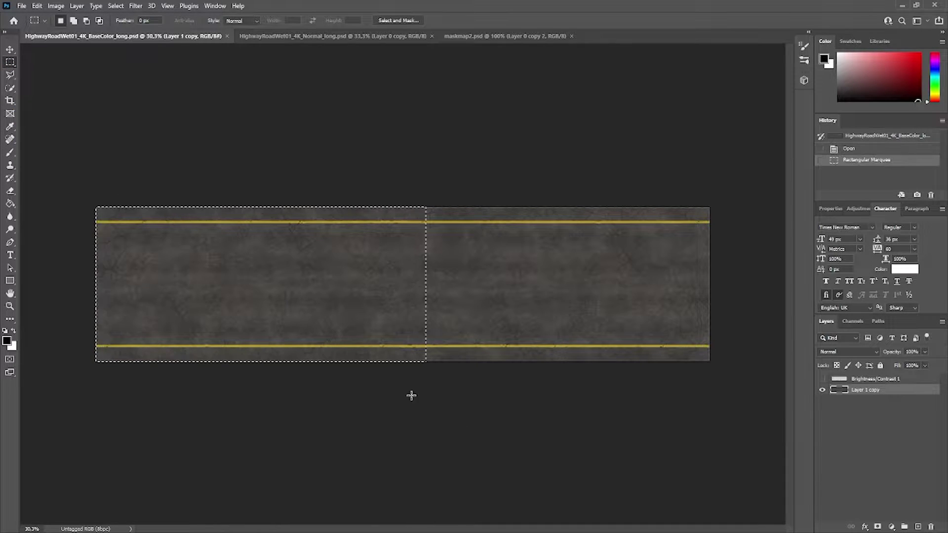
pyautogui.click(217, 299)
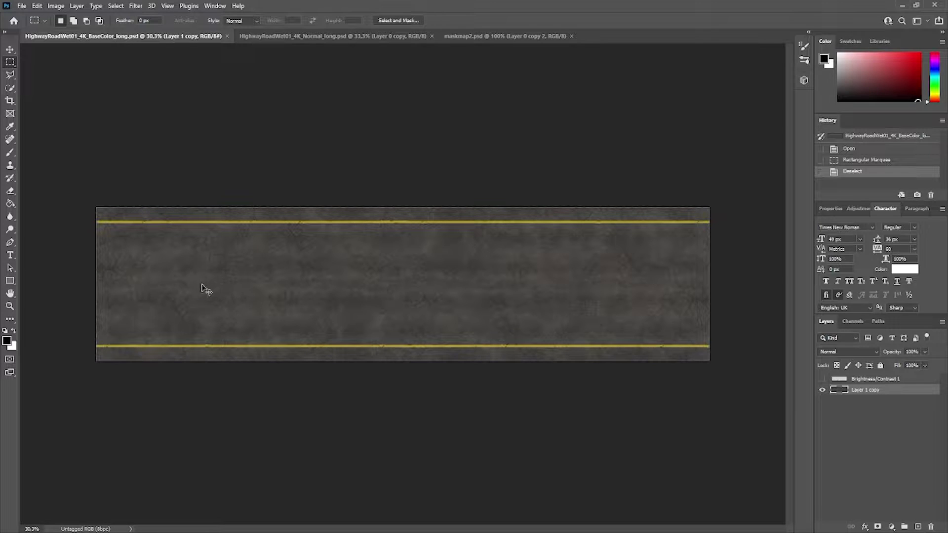
pyautogui.moveTo(203, 288); pyautogui.dragTo(346, 296)
pyautogui.hotkey('ctrl', 'z')
pyautogui.moveTo(94, 204); pyautogui.dragTo(423, 437)
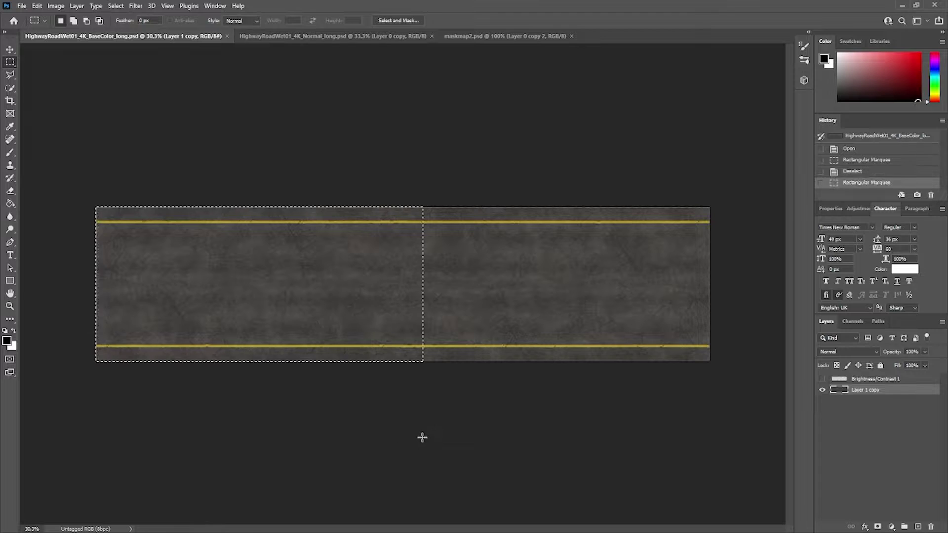
# Duplicate the selected road section onto the right half, rotate the copy about 180° and align its yellow lines.
pyautogui.moveTo(338, 333); pyautogui.dragTo(625, 321)
pyautogui.moveTo(512, 311)
pyautogui.mouseDown()
pyautogui.moveTo(550, 313)
pyautogui.moveTo(528, 319)
pyautogui.mouseUp()
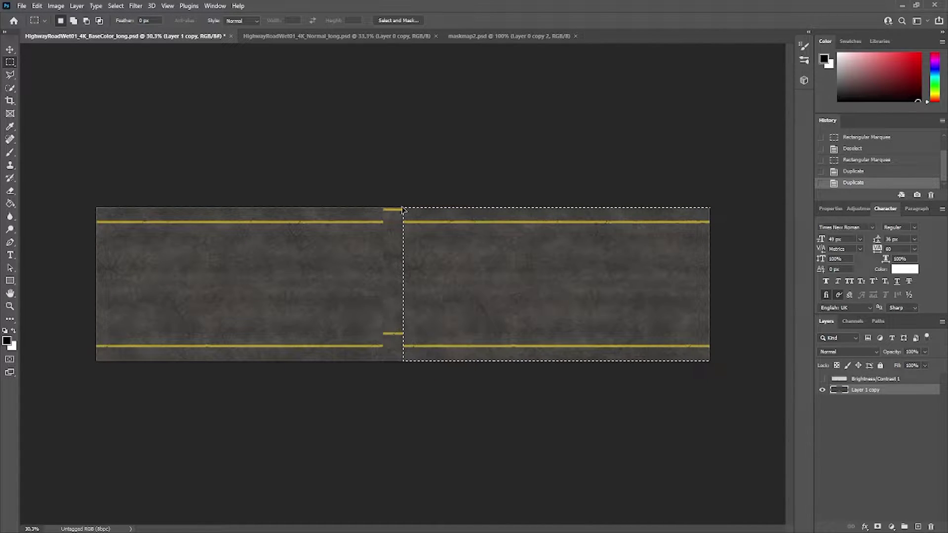
pyautogui.hotkey('ctrl', 't')
pyautogui.moveTo(398, 197); pyautogui.dragTo(731, 356)
pyautogui.moveTo(569, 319); pyautogui.dragTo(543, 313)
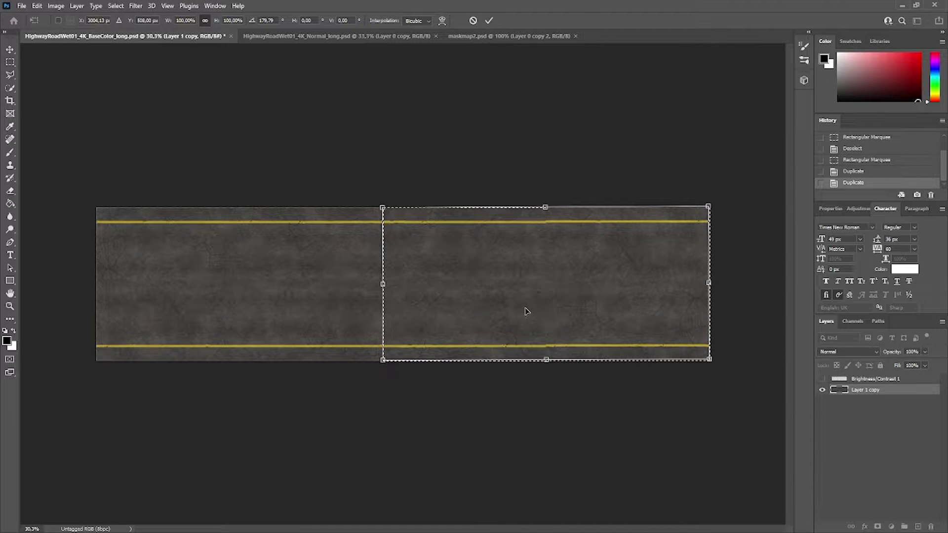
pyautogui.press('Return')
pyautogui.hotkey('ctrl', 'd')
# Blend the seam across the middle of the road texture with the Spot Healing Brush.
pyautogui.scroll(4, 409, 295)
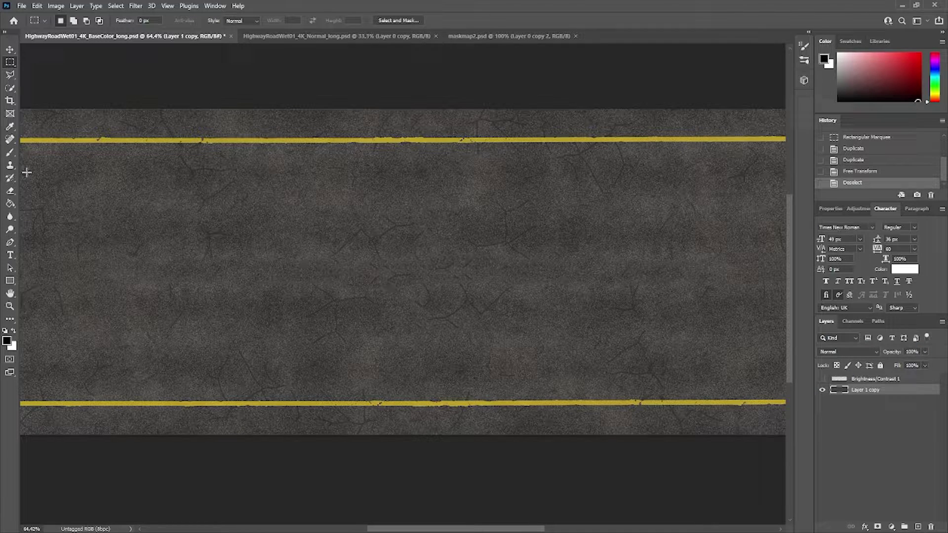
pyautogui.click(10, 141)
pyautogui.moveTo(405, 144); pyautogui.dragTo(425, 133)
pyautogui.scroll(-3, 701, 276)
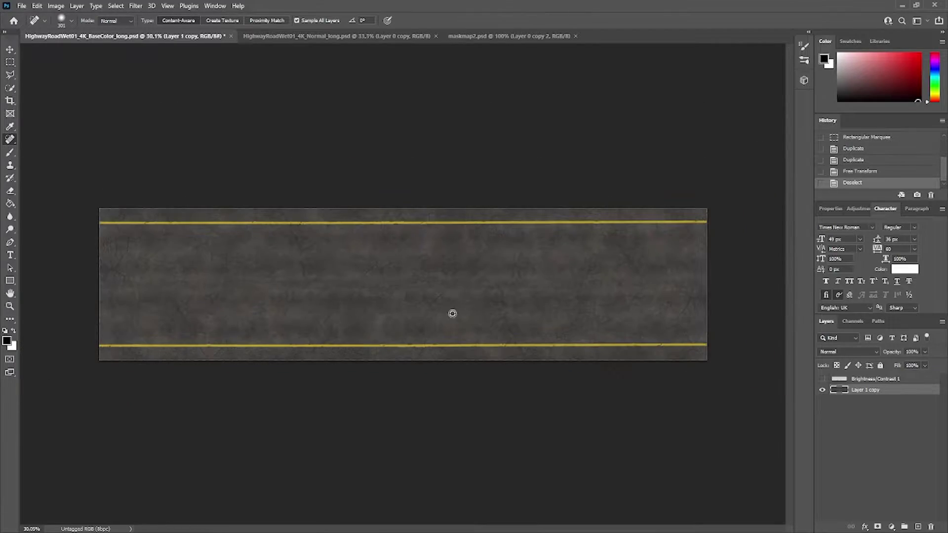
pyautogui.scroll(5, 451, 313)
pyautogui.moveTo(438, 78); pyautogui.dragTo(461, 472)
pyautogui.scroll(-4, 476, 360)
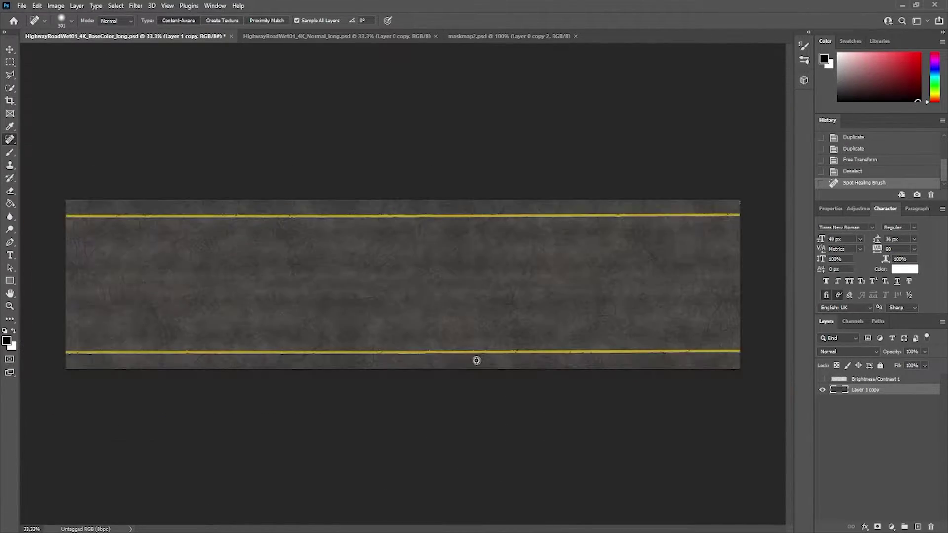
# Undo the seam healing, rotation and duplication of the road section, and clear the remaining selection.
pyautogui.hotkey('ctrl', 'z')
pyautogui.hotkey('ctrl', 'z')
pyautogui.hotkey('ctrl', 'z')
pyautogui.hotkey('ctrl', 'z')
pyautogui.hotkey('ctrl', 'z')
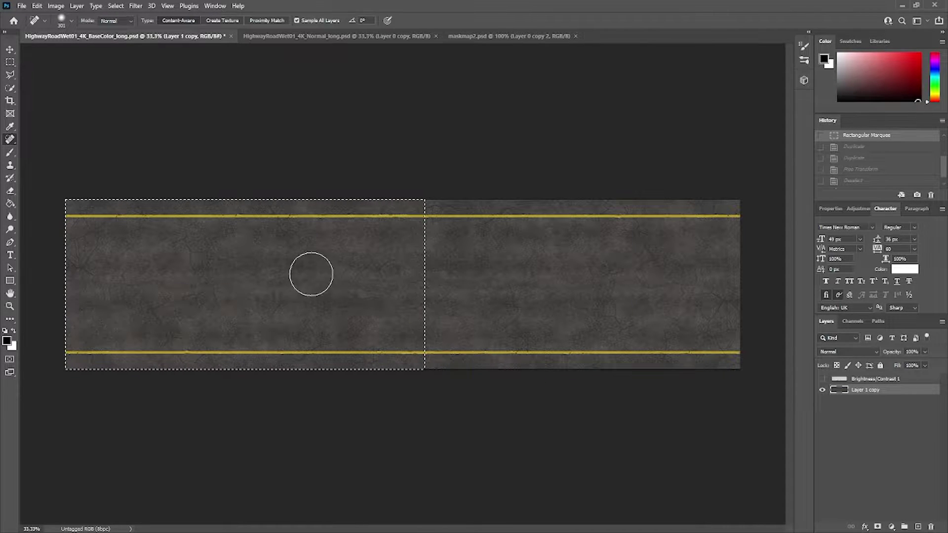
pyautogui.hotkey('ctrl', 'd')
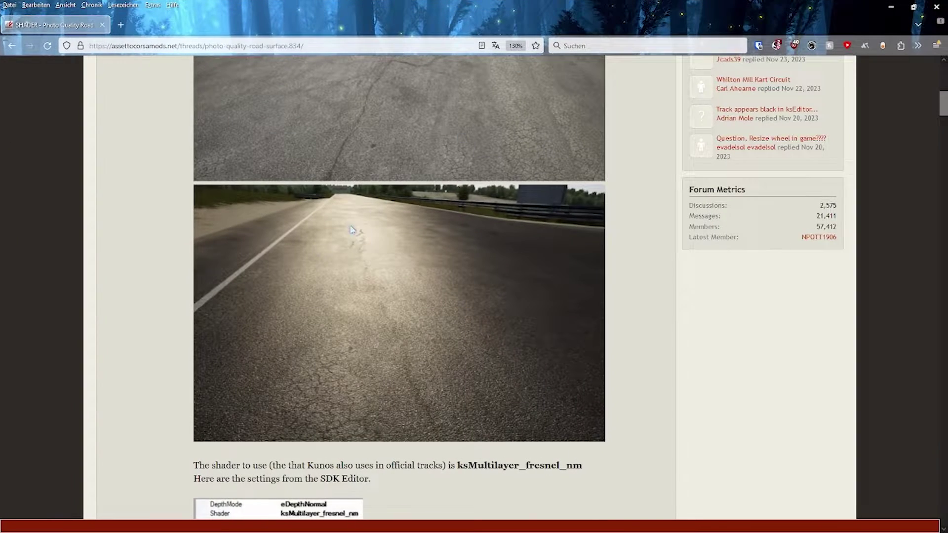
# Check the sunlit road photo in the forum guide and the base colour texture's channels in Photoshop.
pyautogui.scroll(3, 343, 314)
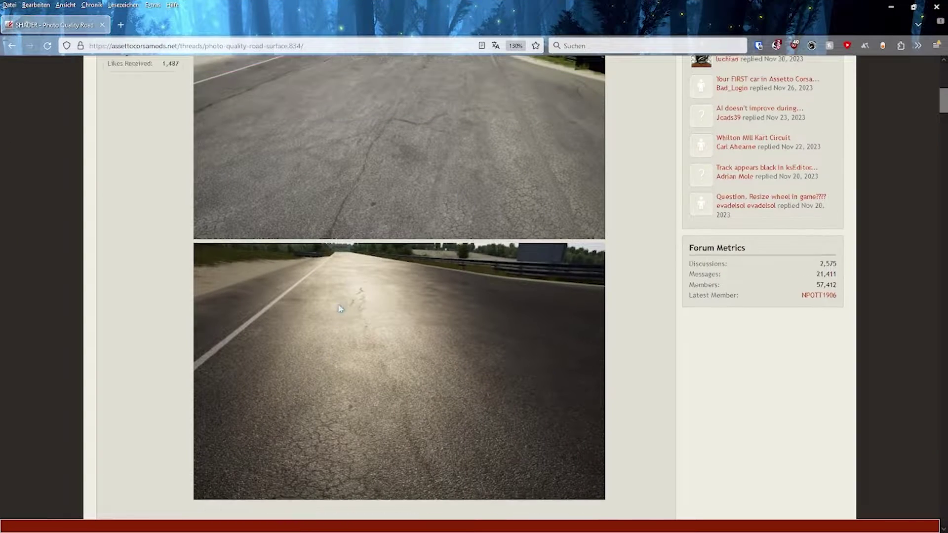
pyautogui.scroll(-3, 343, 314)
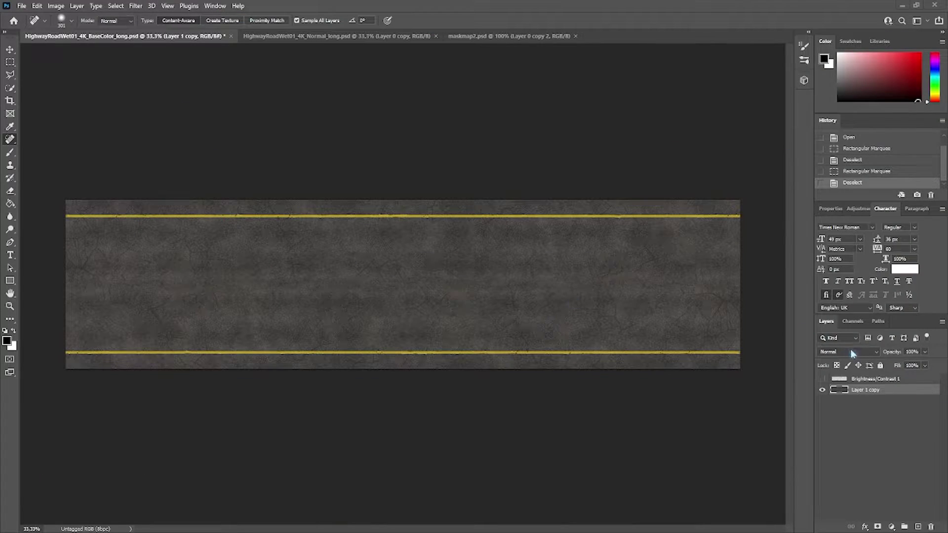
pyautogui.click(849, 322)
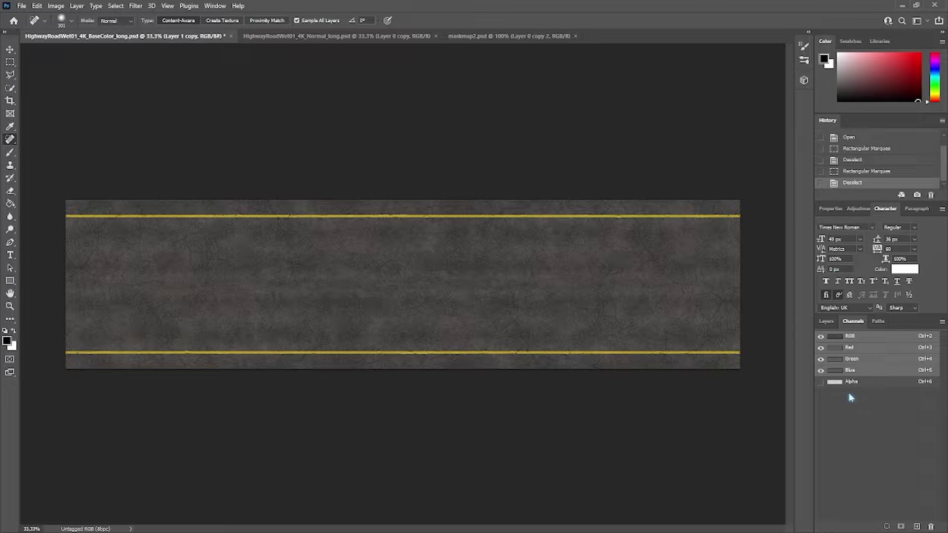
pyautogui.click(826, 321)
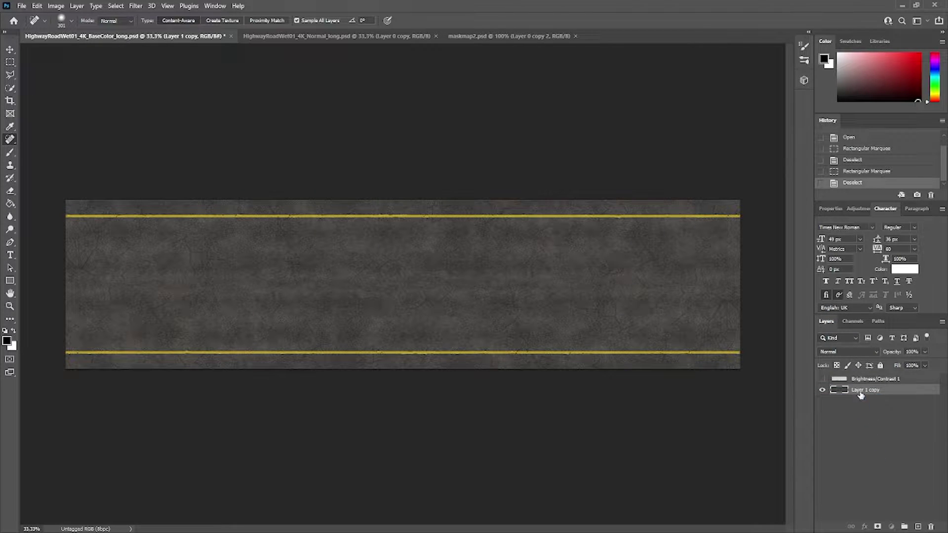
# Duplicate the Layer 1 copy layer, hide the original and show the Brightness/Contrast 1 layer.
pyautogui.moveTo(860, 395); pyautogui.dragTo(917, 526)
pyautogui.click(822, 402)
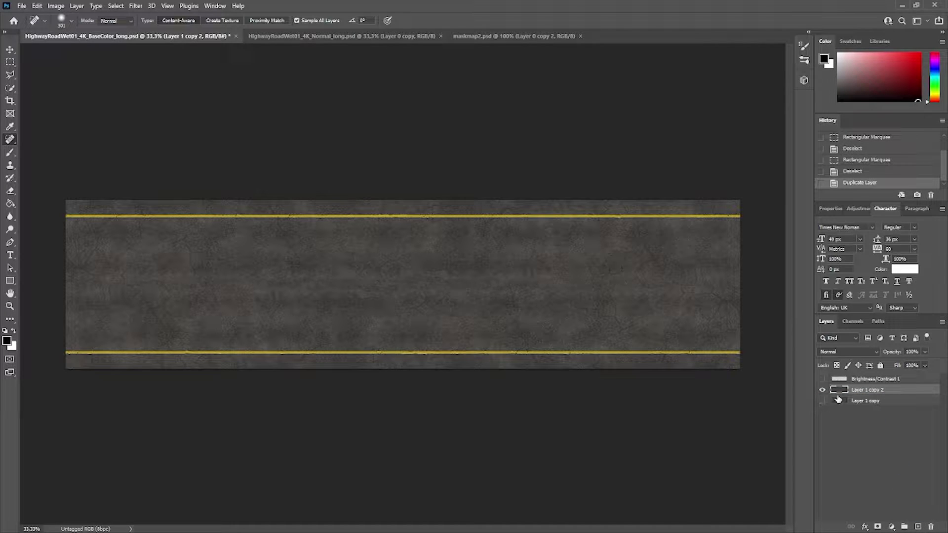
pyautogui.click(822, 379)
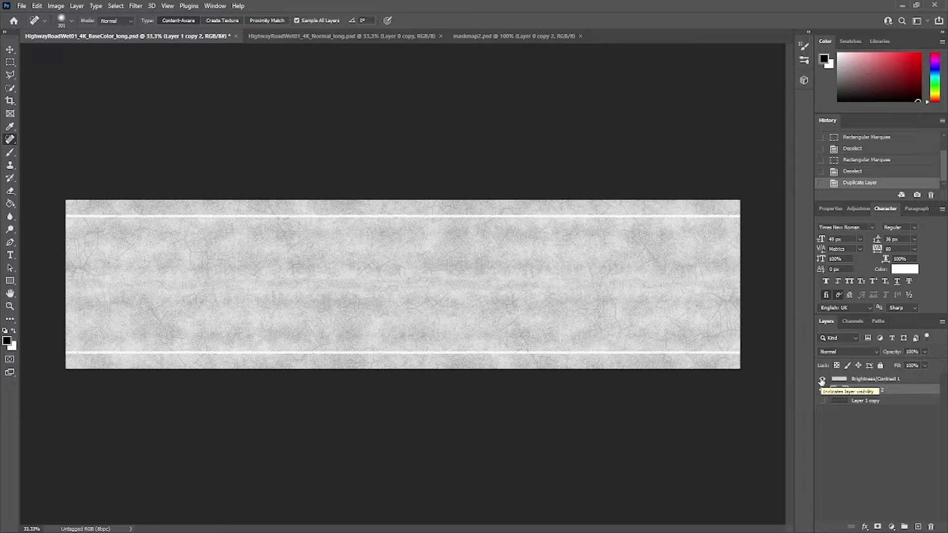
pyautogui.scroll(3, 355, 284)
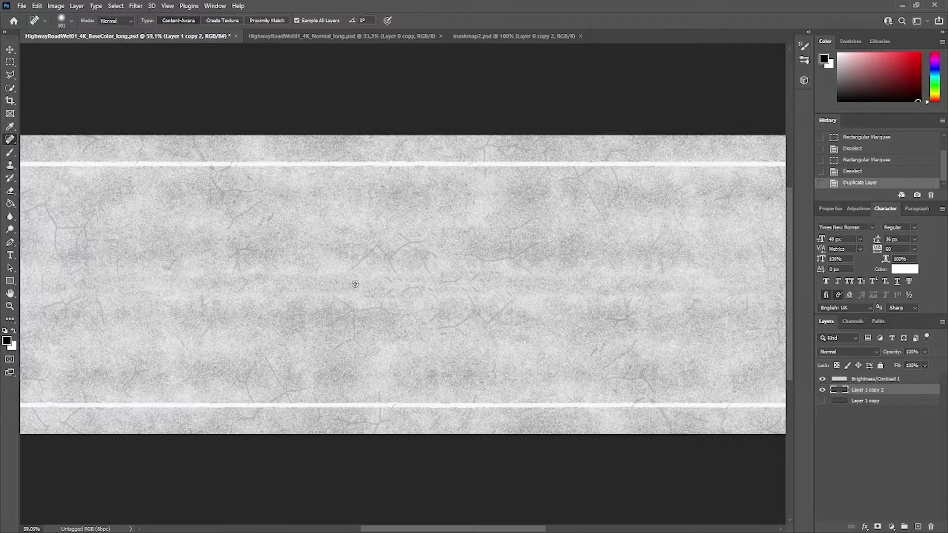
# Hide the Brightness/Contrast 1 layer and add a Hue/Saturation adjustment layer above Layer 1 copy 2.
pyautogui.click(320, 254)
pyautogui.scroll(-3, 372, 287)
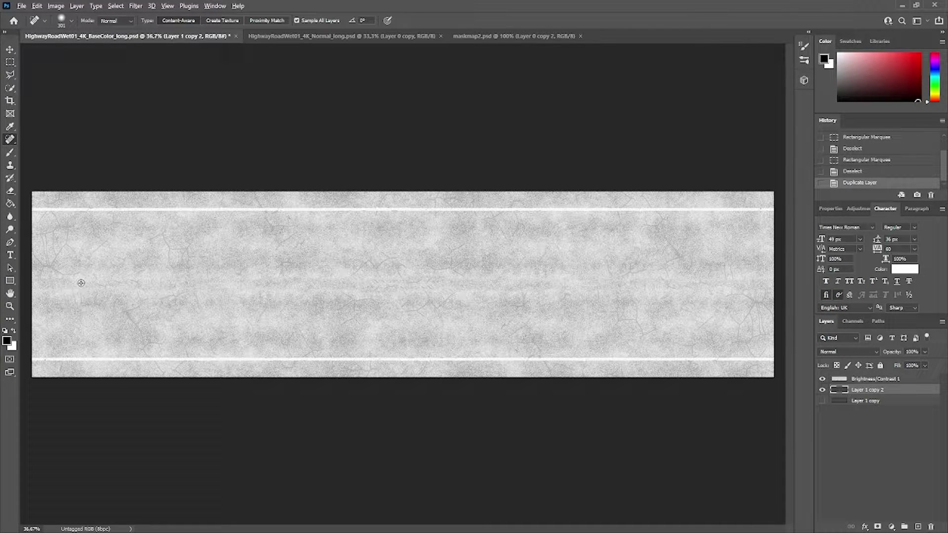
pyautogui.click(821, 378)
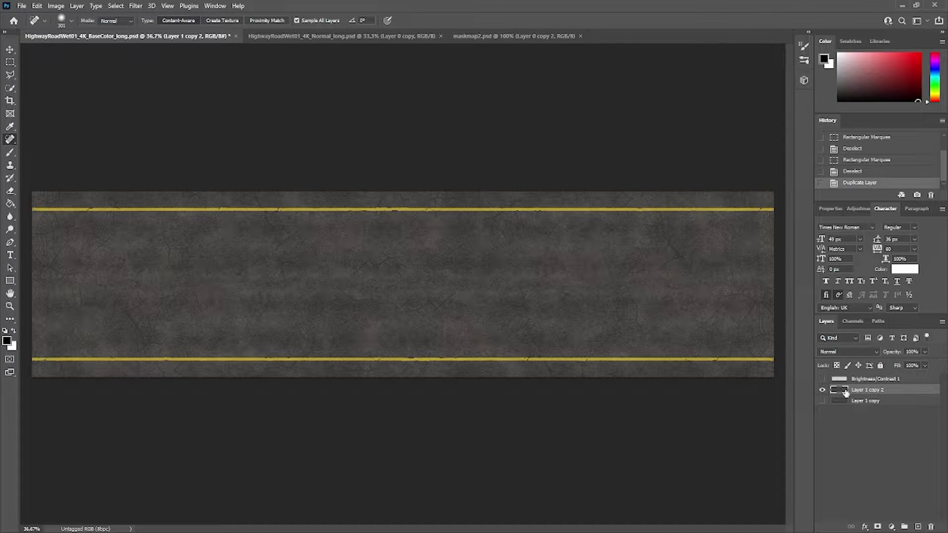
pyautogui.click(854, 209)
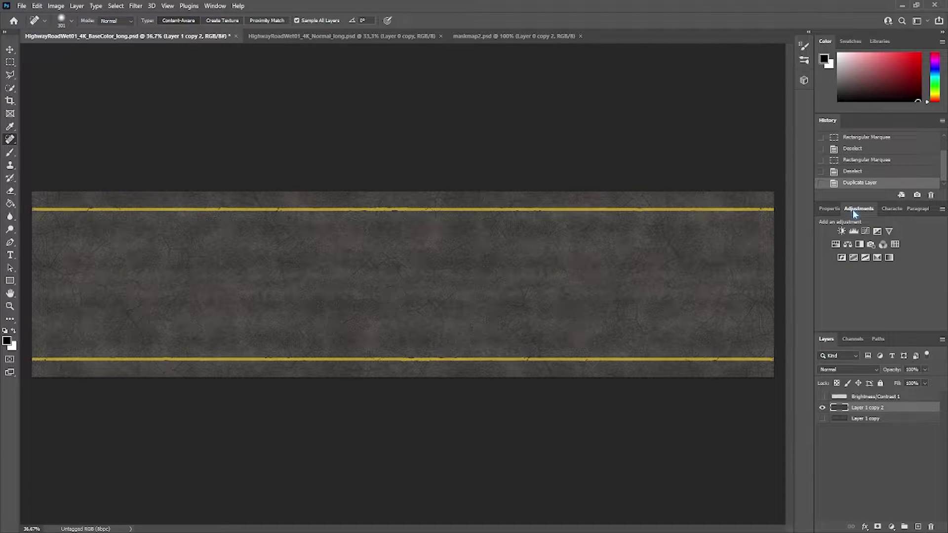
pyautogui.click(836, 245)
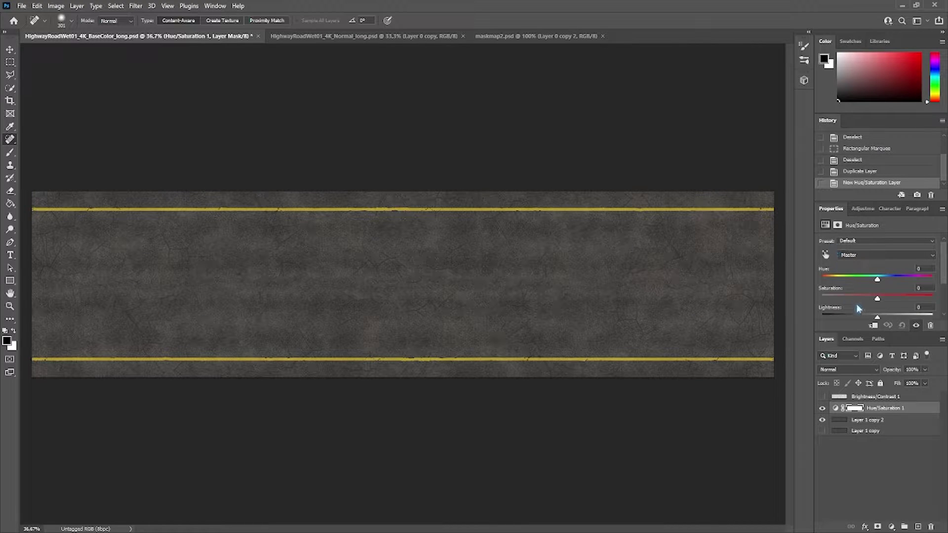
# Try a saturation of -100 and a lightness of +48 on the road, and undo both changes.
pyautogui.moveTo(878, 299); pyautogui.dragTo(821, 298)
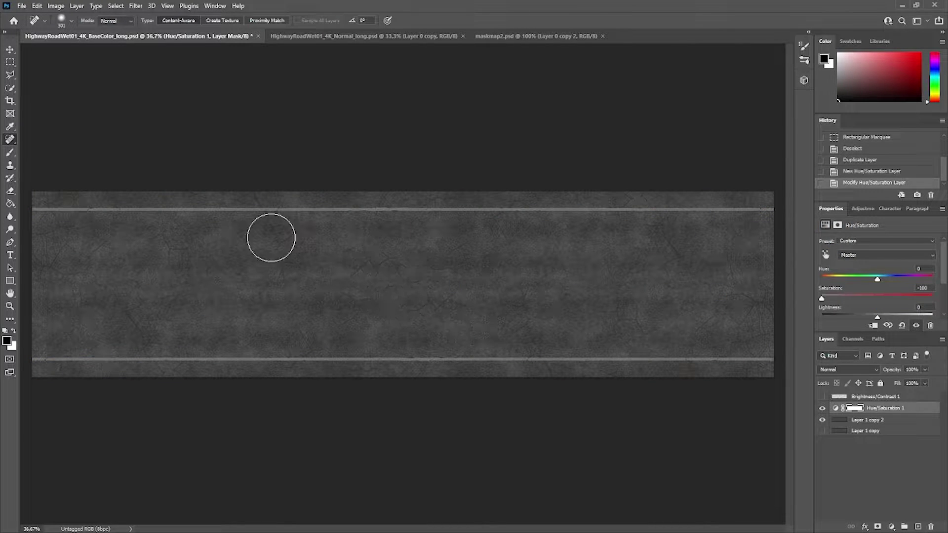
pyautogui.moveTo(879, 317); pyautogui.dragTo(905, 320)
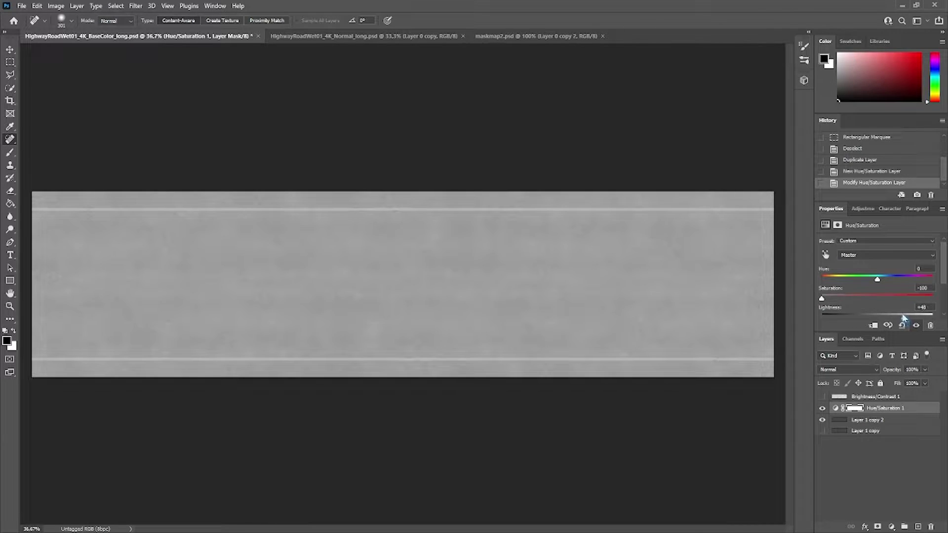
pyautogui.hotkey('ctrl', 'z')
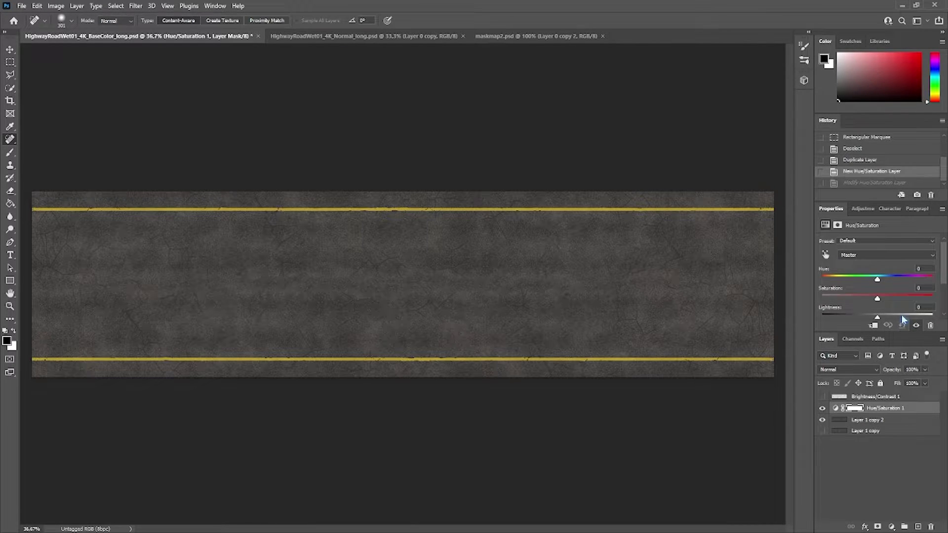
# Add a Brightness/Contrast adjustment layer with brightness 107 and set the Hue/Saturation layer's saturation to -100.
pyautogui.click(859, 208)
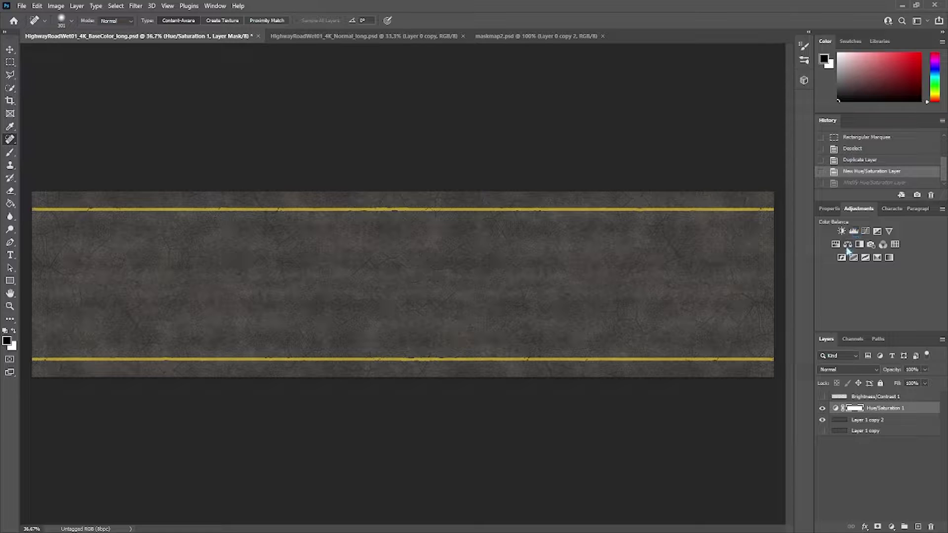
pyautogui.click(842, 232)
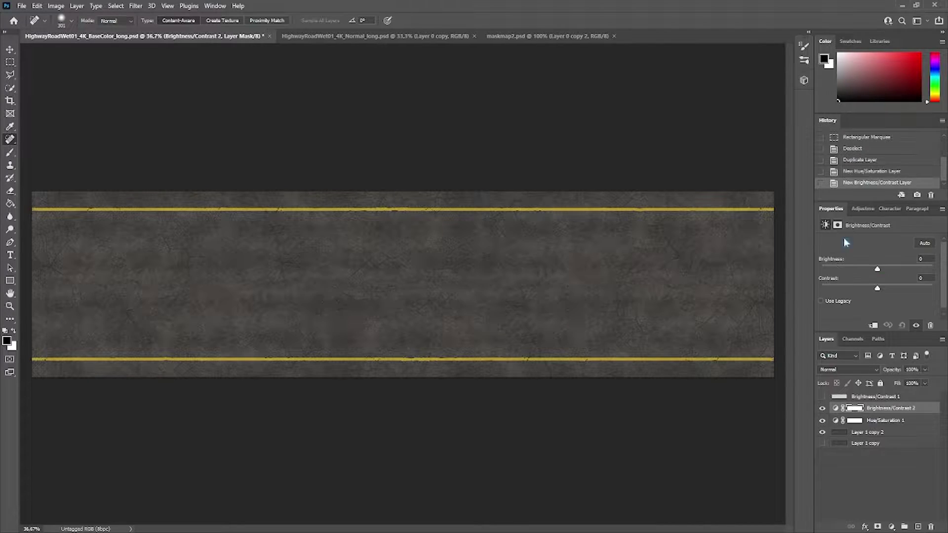
pyautogui.moveTo(877, 269); pyautogui.dragTo(919, 279)
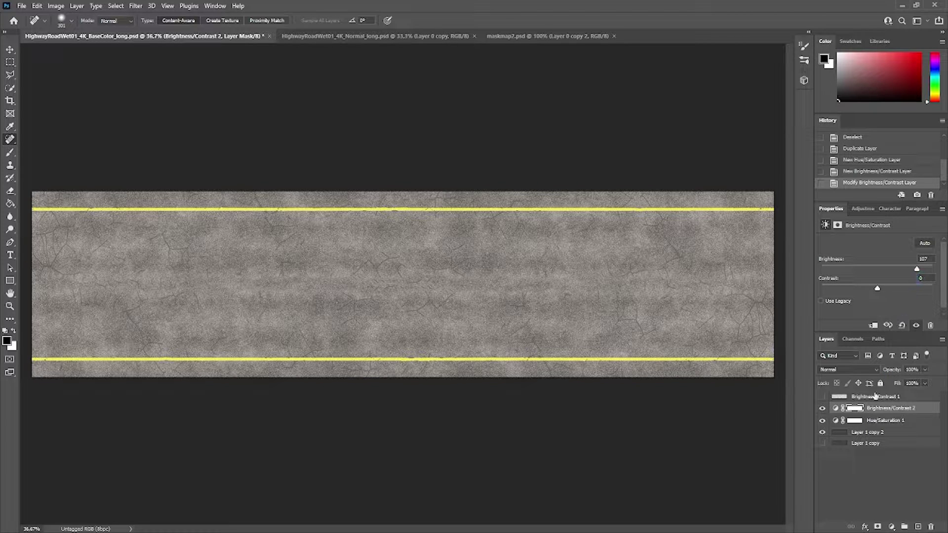
pyautogui.click(875, 421)
pyautogui.moveTo(878, 299); pyautogui.dragTo(787, 286)
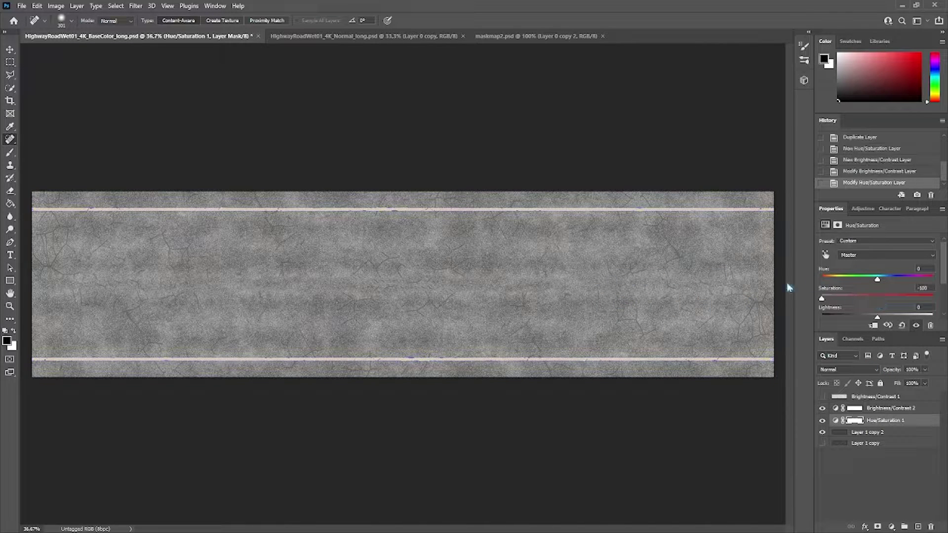
# Delete the hidden Brightness/Contrast 1 layer and set the Brightness/Contrast 2 layer's brightness to 135.
pyautogui.click(879, 410)
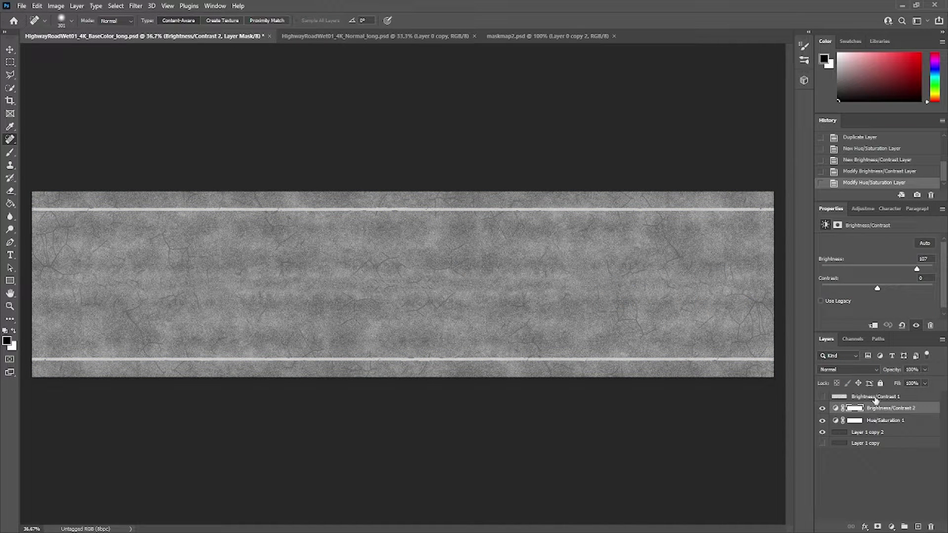
pyautogui.click(876, 398)
pyautogui.press('Delete')
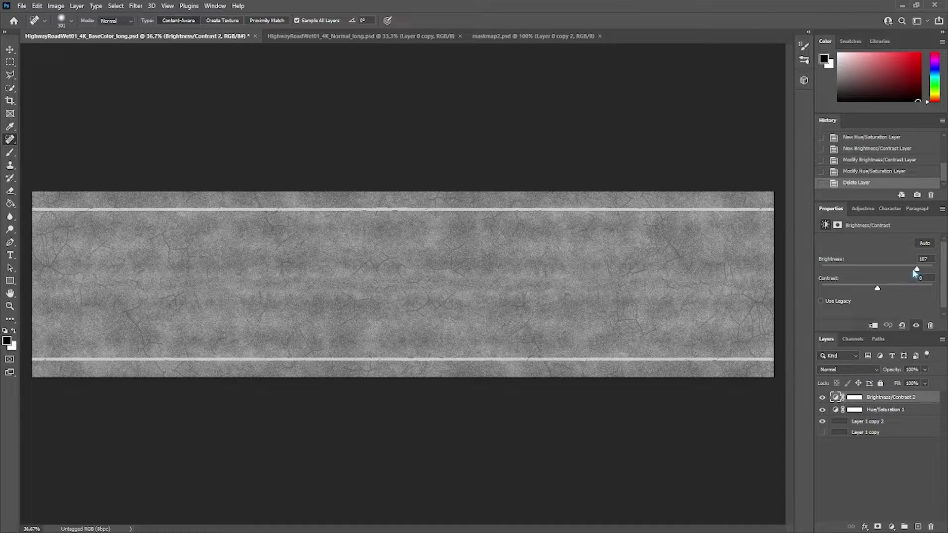
pyautogui.moveTo(916, 270); pyautogui.dragTo(928, 270)
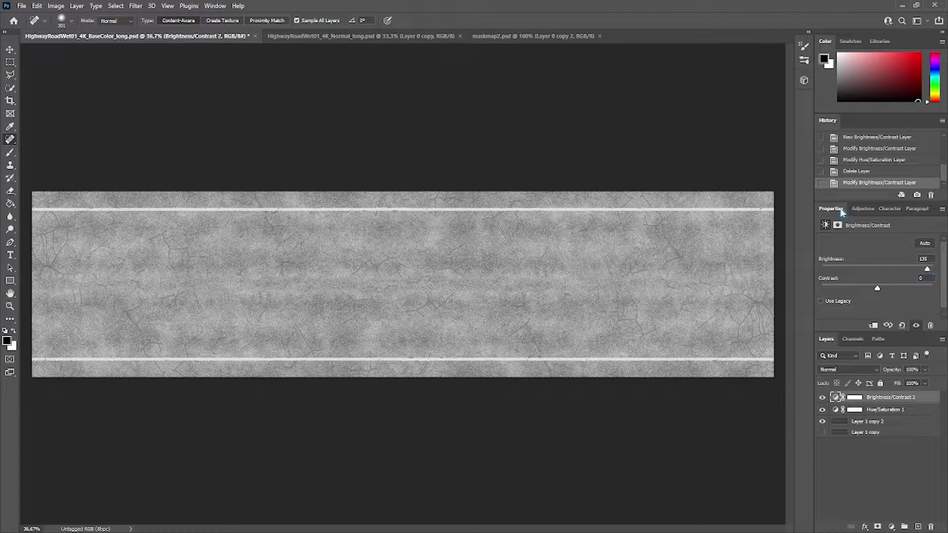
# Add a Levels adjustment layer on top and adjust its shadow and highlight input levels for the grey road.
pyautogui.click(863, 209)
pyautogui.click(851, 232)
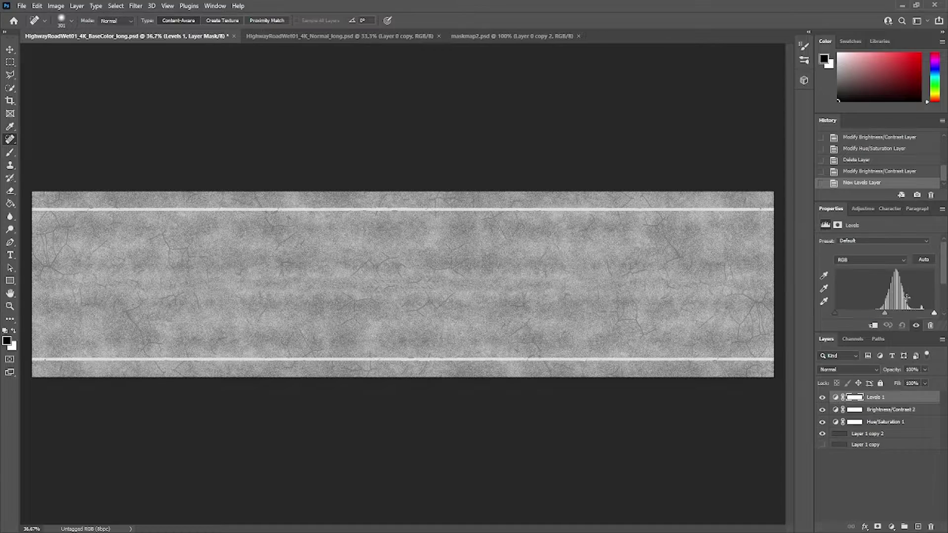
pyautogui.moveTo(934, 314); pyautogui.dragTo(921, 313)
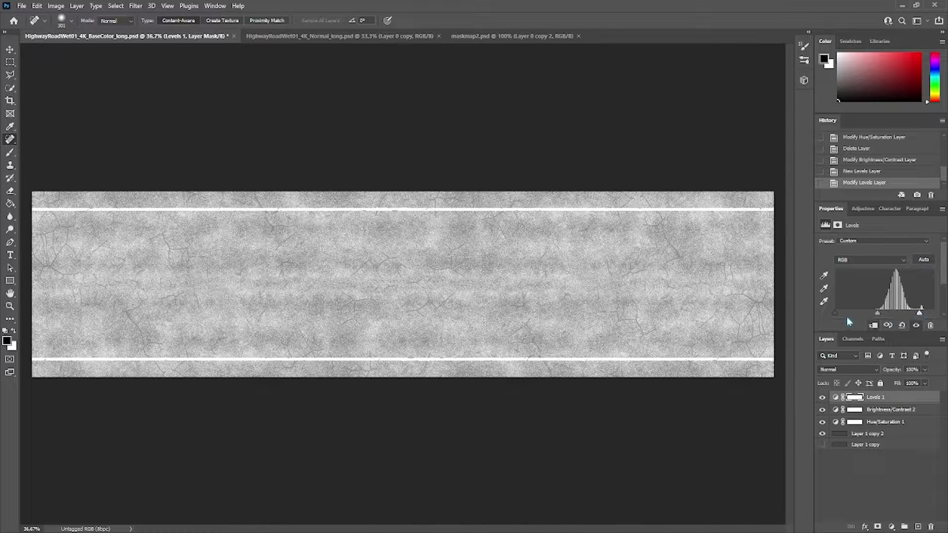
pyautogui.moveTo(838, 314)
pyautogui.mouseDown()
pyautogui.moveTo(856, 314)
pyautogui.moveTo(822, 314)
pyautogui.mouseUp()
pyautogui.moveTo(921, 310)
pyautogui.mouseDown()
pyautogui.moveTo(904, 314)
pyautogui.moveTo(919, 319)
pyautogui.mouseUp()
pyautogui.moveTo(839, 311); pyautogui.dragTo(842, 313)
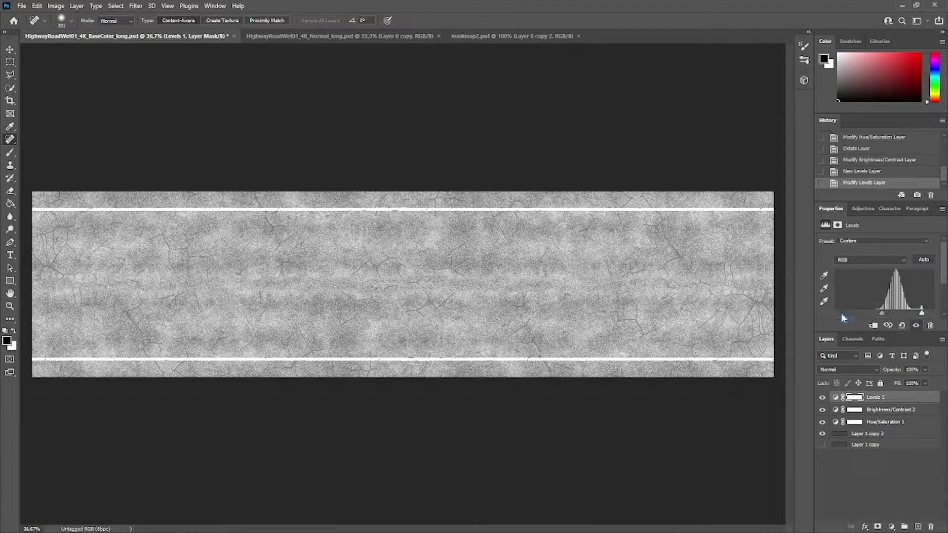
pyautogui.moveTo(920, 312); pyautogui.dragTo(929, 313)
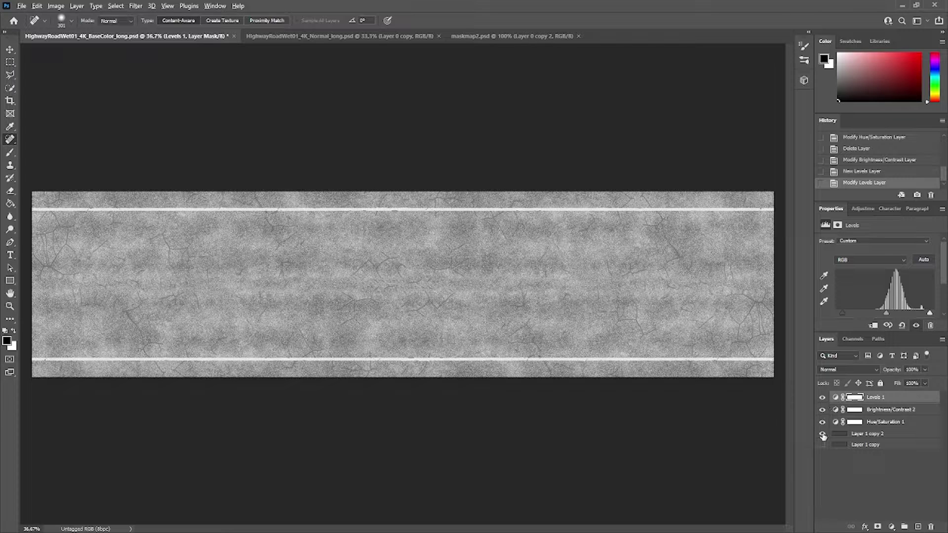
# Merge the Levels, Brightness/Contrast and Hue/Saturation layers with Layer 1 copy 2, and select the whole canvas.
pyautogui.keyDown('shift'); pyautogui.click(882, 437); pyautogui.keyUp('shift')
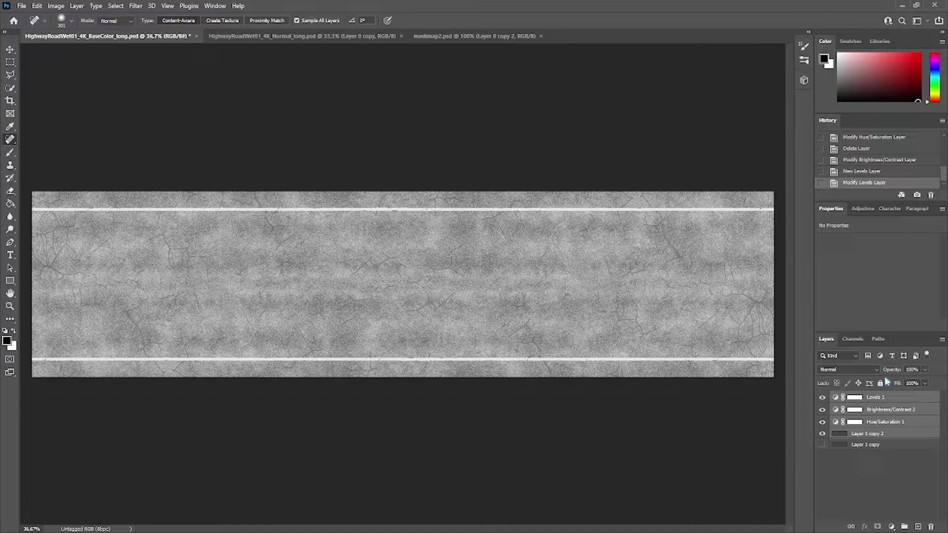
pyautogui.rightClick(877, 415)
pyautogui.click(818, 408)
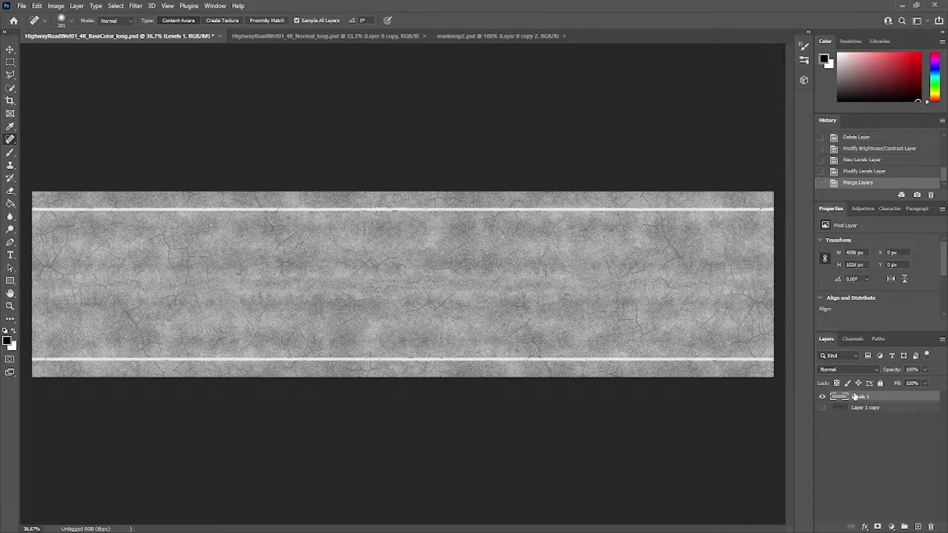
pyautogui.click(822, 397)
pyautogui.click(822, 398)
pyautogui.hotkey('ctrl', 'a')
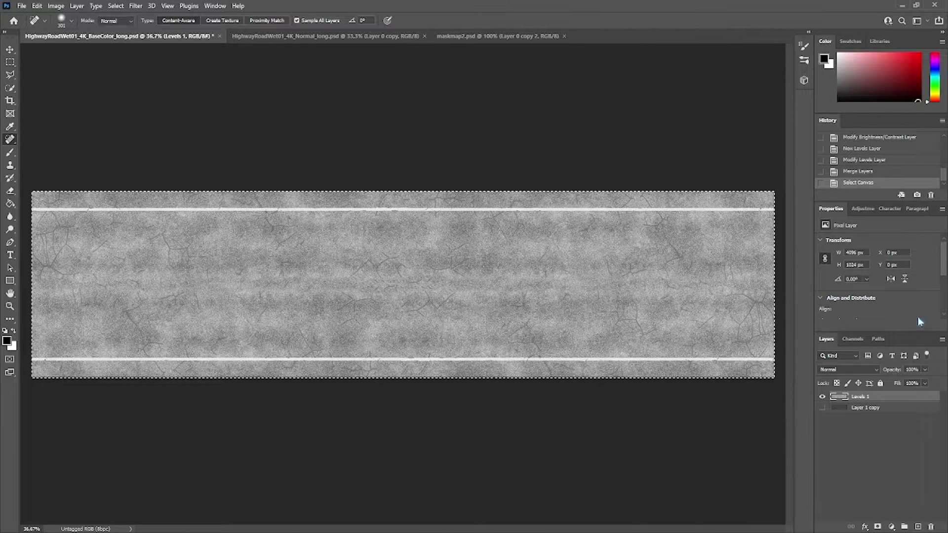
# Clear the existing Alpha channel and delete it from the base colour texture.
pyautogui.click(850, 339)
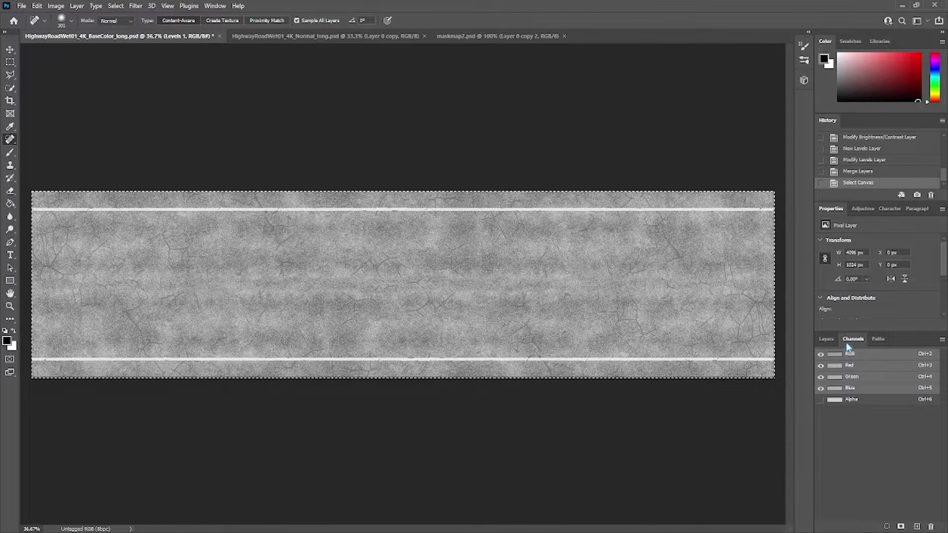
pyautogui.click(891, 401)
pyautogui.press('Delete')
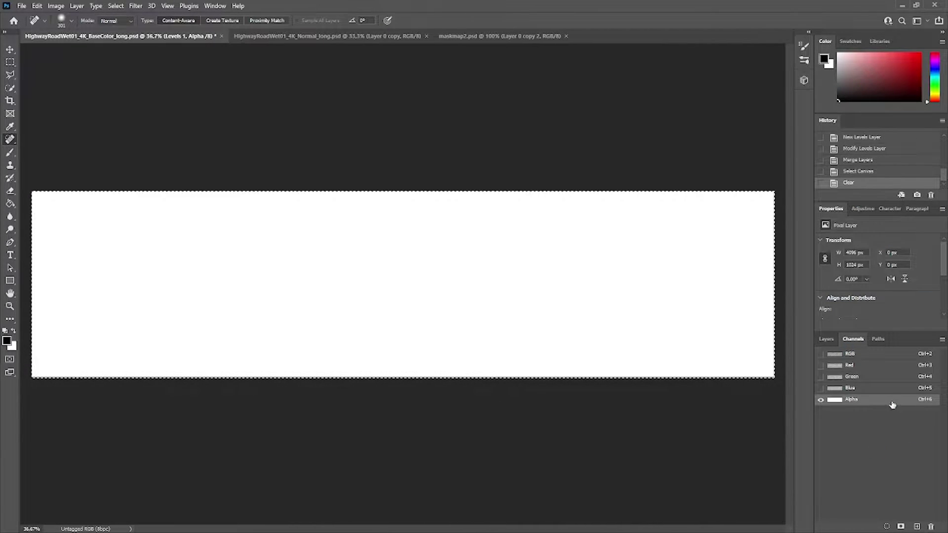
pyautogui.rightClick(919, 401)
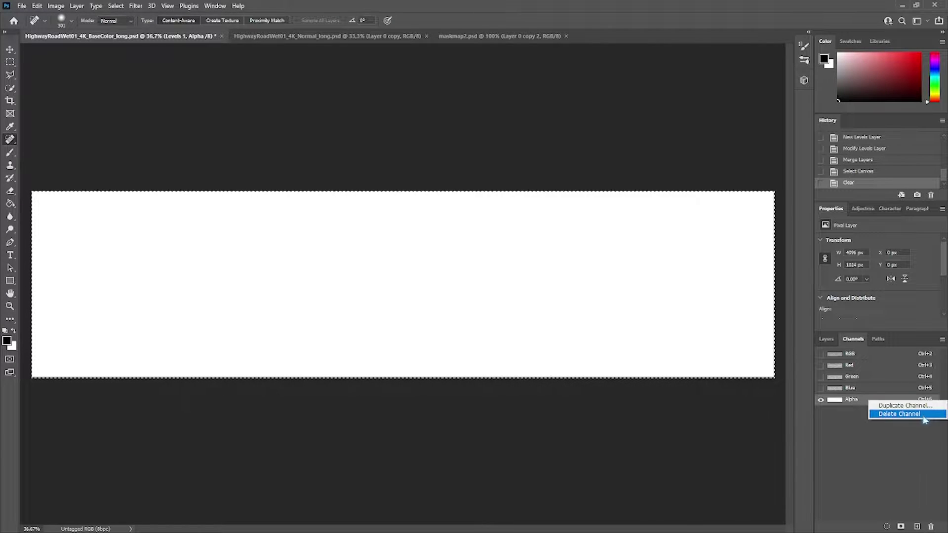
pyautogui.click(910, 417)
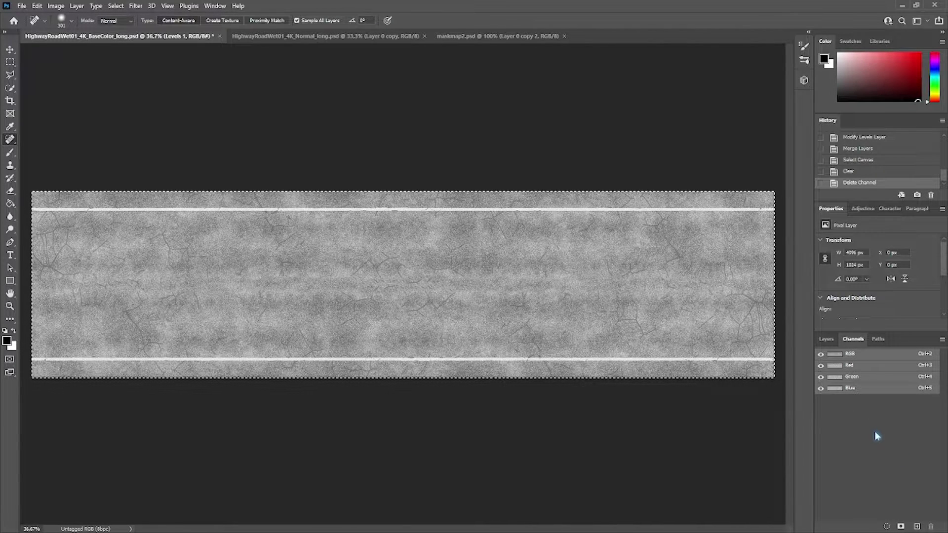
# Create a new channel named Alpha and paste the greyscale road texture into it.
pyautogui.click(917, 526)
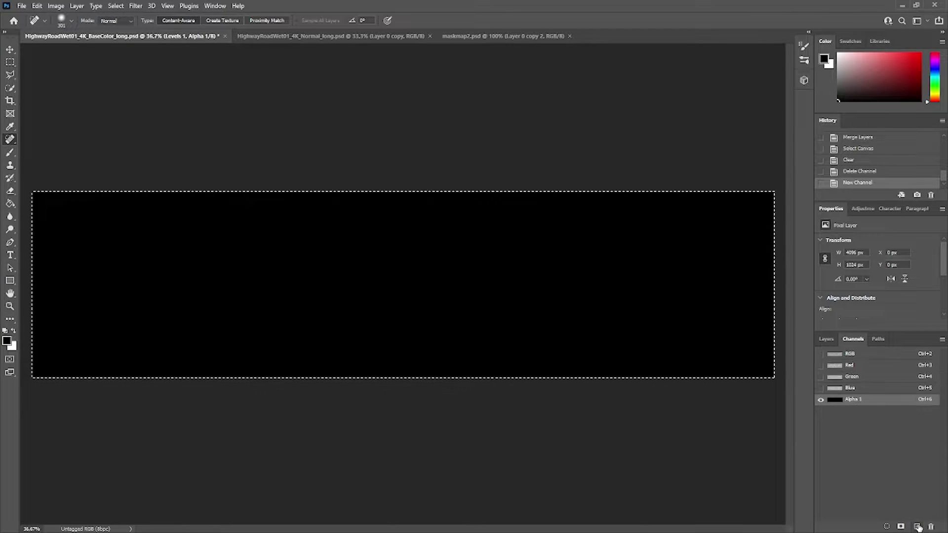
pyautogui.doubleClick(867, 399)
pyautogui.write('Alpha')
pyautogui.press('Return')
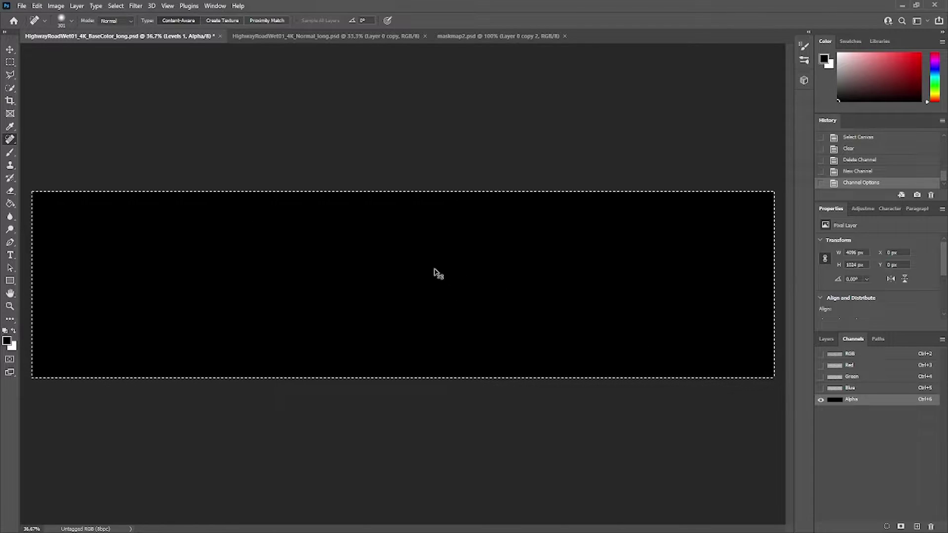
pyautogui.hotkey('ctrl', 'v')
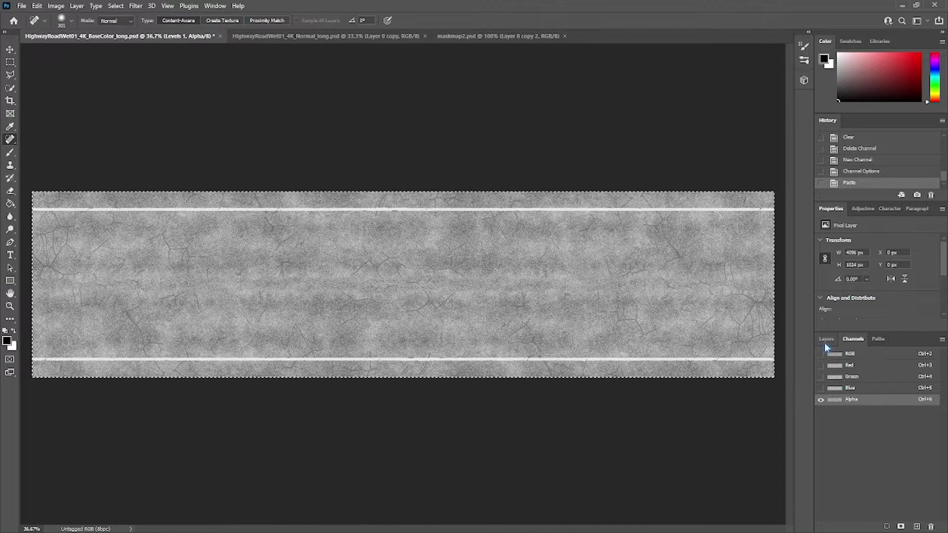
# Hide the Levels 1 layer, show and activate Layer 1 copy, and display only its RGB channels.
pyautogui.click(821, 356)
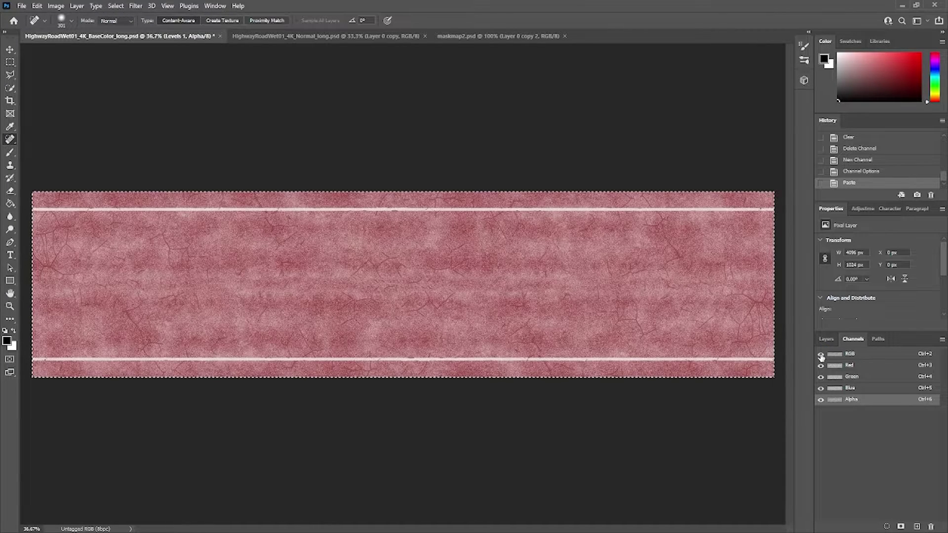
pyautogui.click(825, 339)
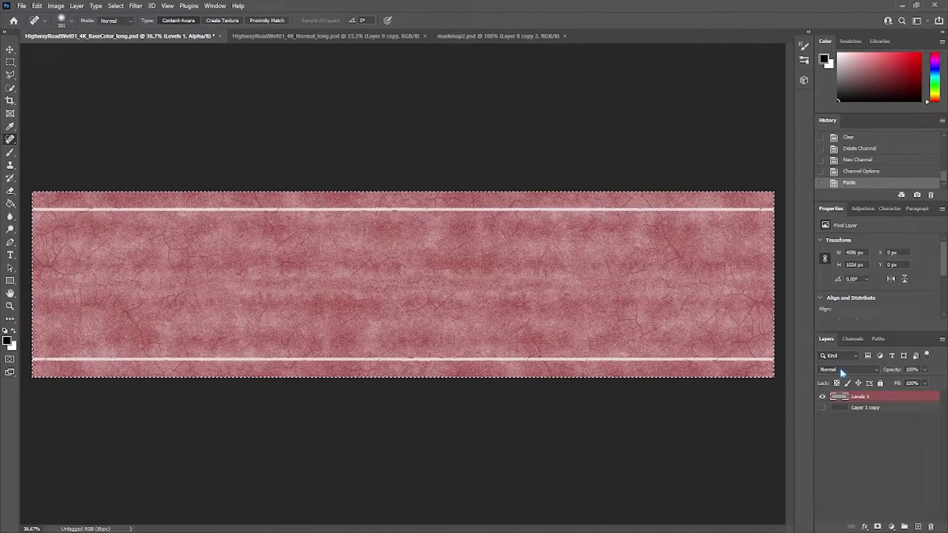
pyautogui.click(822, 396)
pyautogui.click(822, 409)
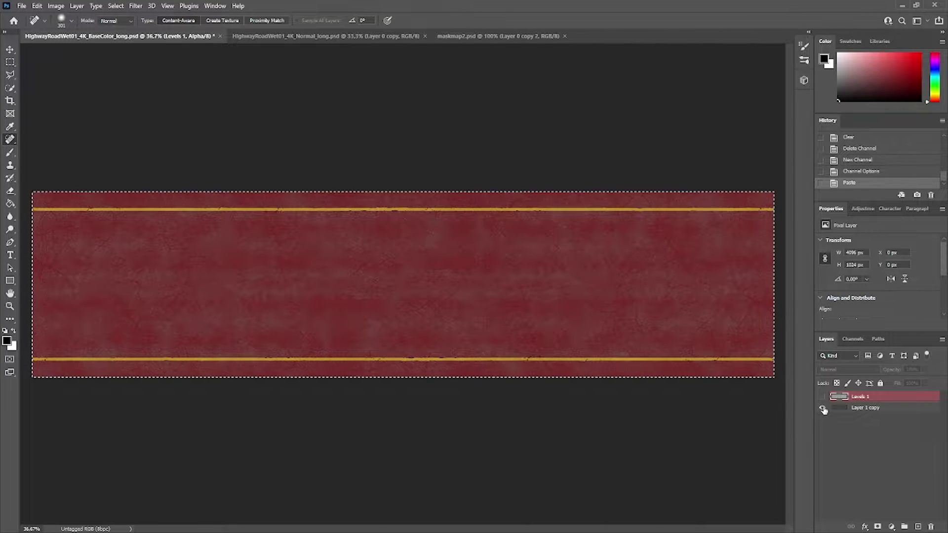
pyautogui.click(851, 339)
pyautogui.click(834, 355)
pyautogui.click(827, 339)
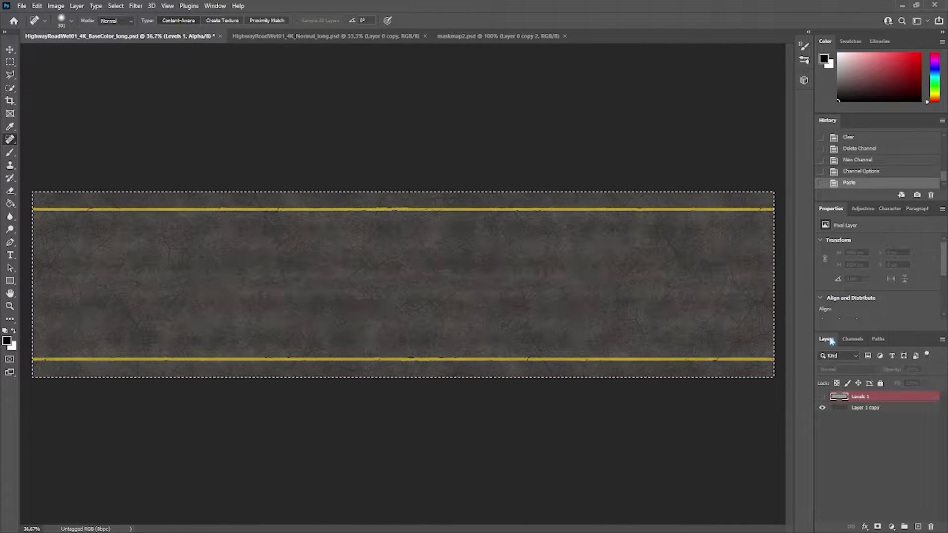
pyautogui.click(871, 409)
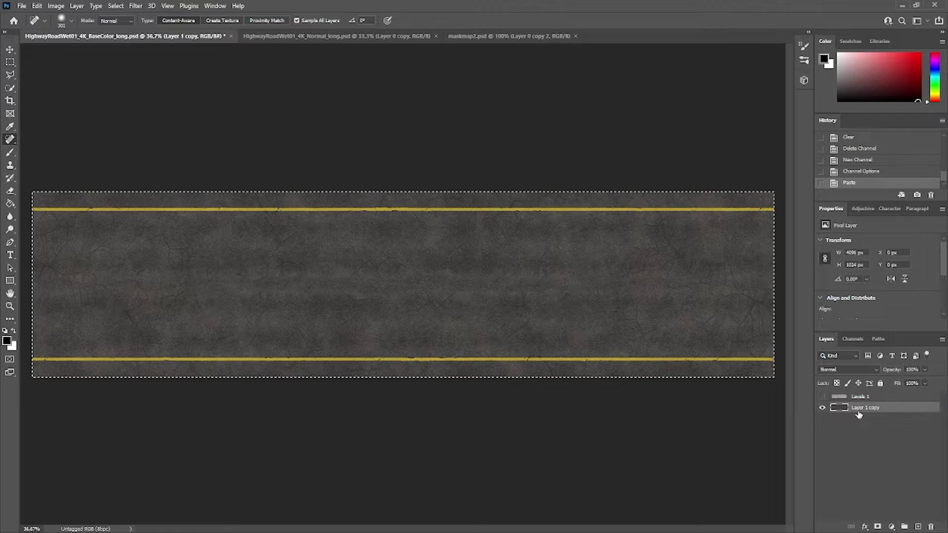
# Display the Alpha channel together with the road's RGB channels to check it.
pyautogui.click(852, 339)
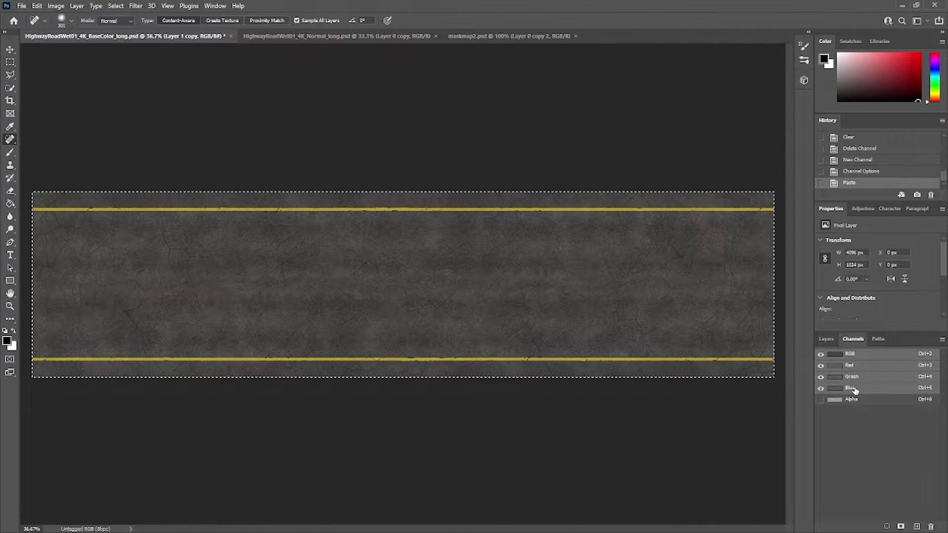
pyautogui.click(820, 400)
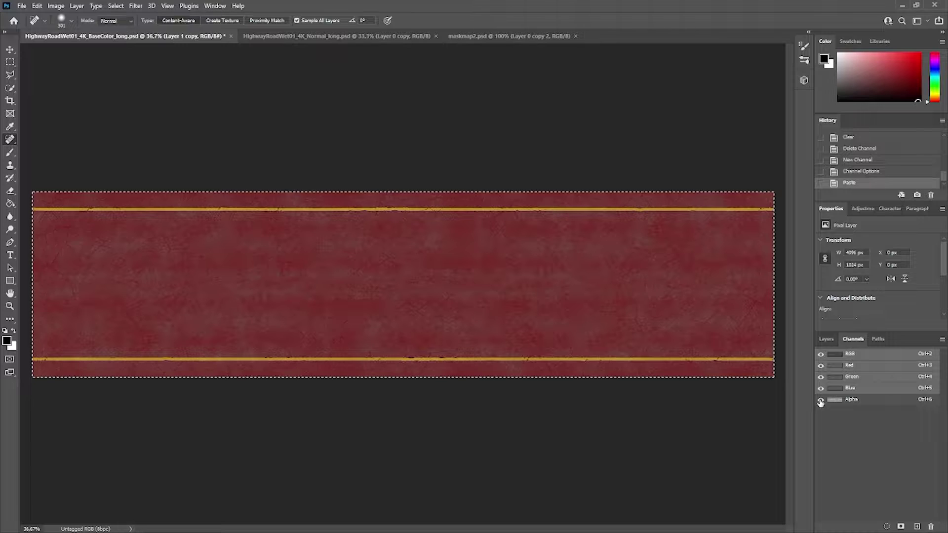
# Switch to the HighwayRoadWet01_4K_Normal_long document and examine the crack detail across the road's normal map.
pyautogui.click(825, 339)
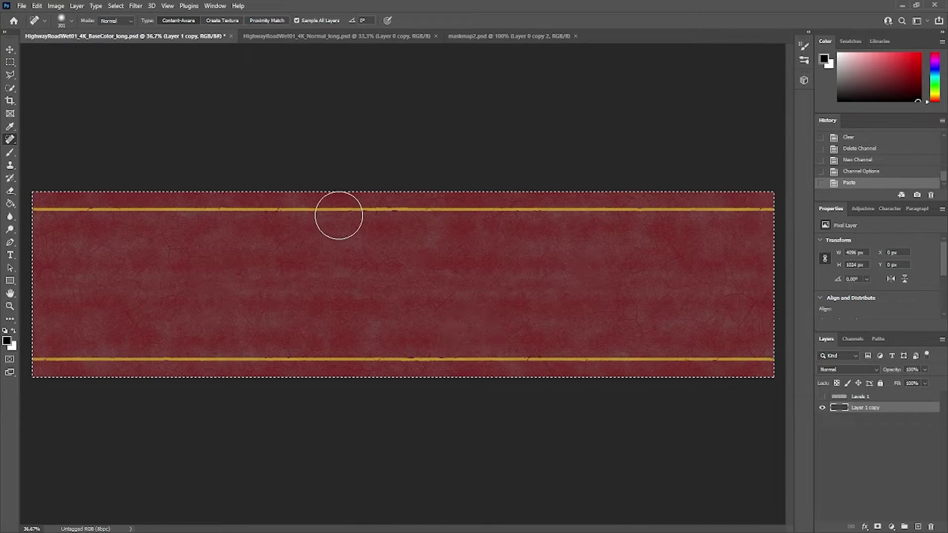
pyautogui.click(318, 36)
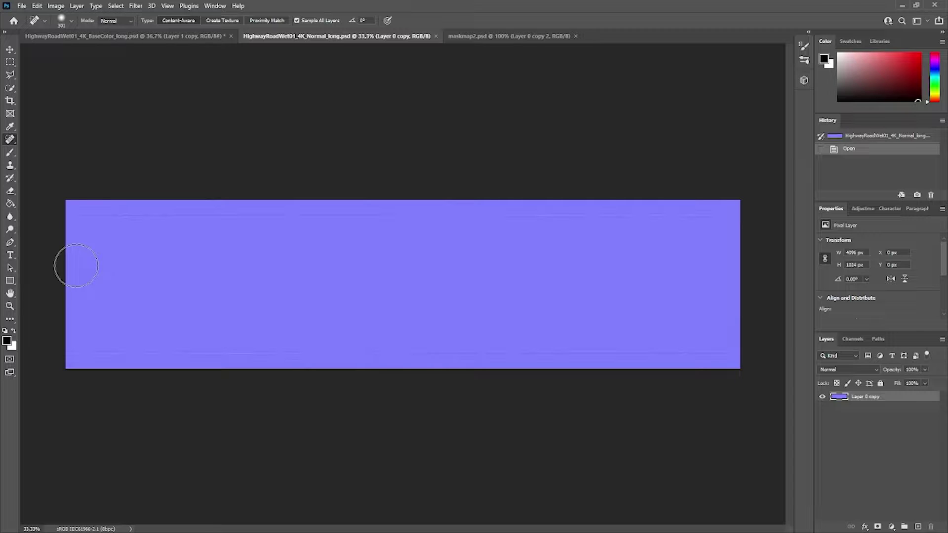
pyautogui.scroll(5, 76, 266)
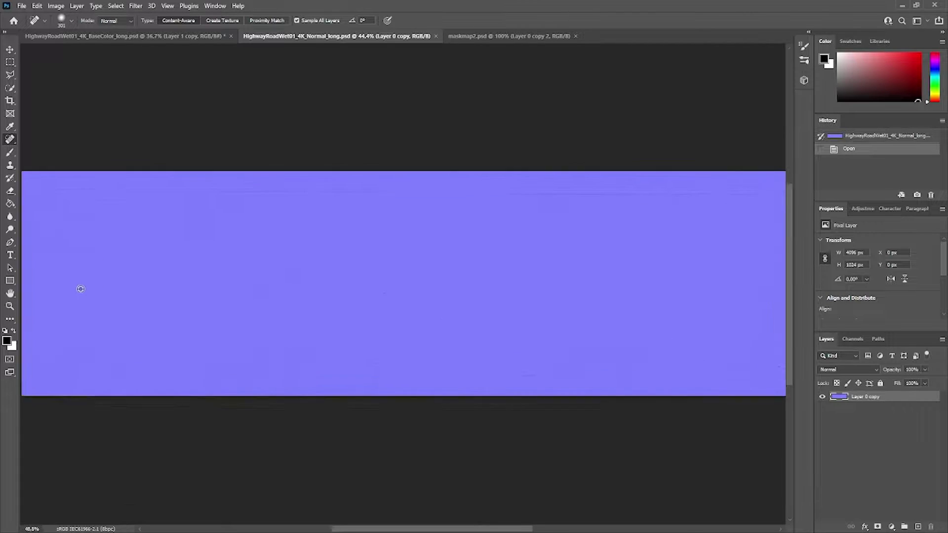
pyautogui.scroll(-2, 100, 321)
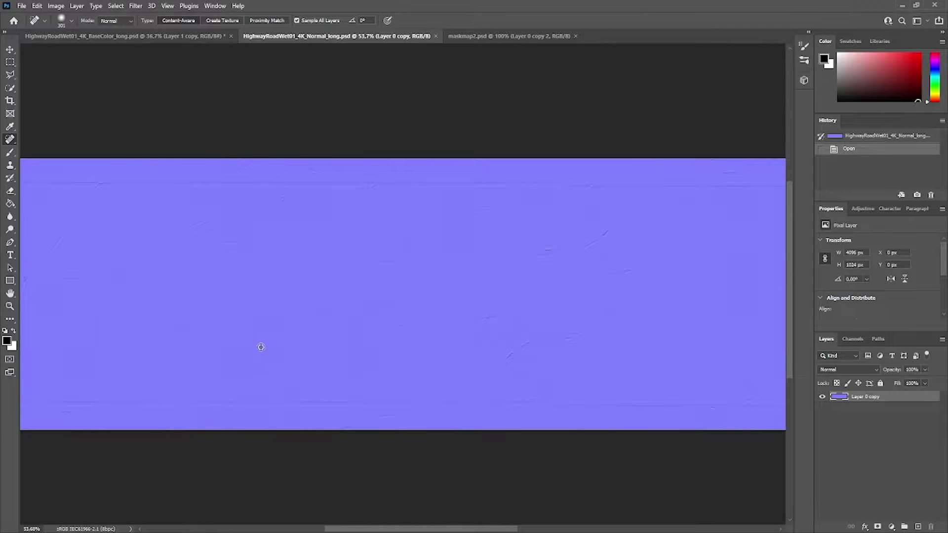
pyautogui.scroll(-3, 276, 336)
pyautogui.scroll(4, 499, 279)
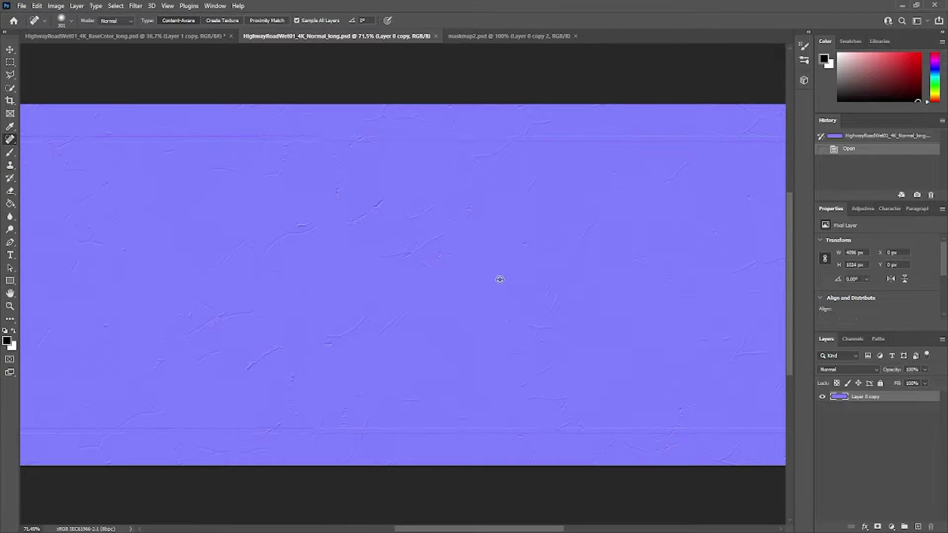
pyautogui.scroll(-3, 500, 279)
# Compare the base colour road texture with the normal map and inspect the matching surface detail.
pyautogui.click(163, 38)
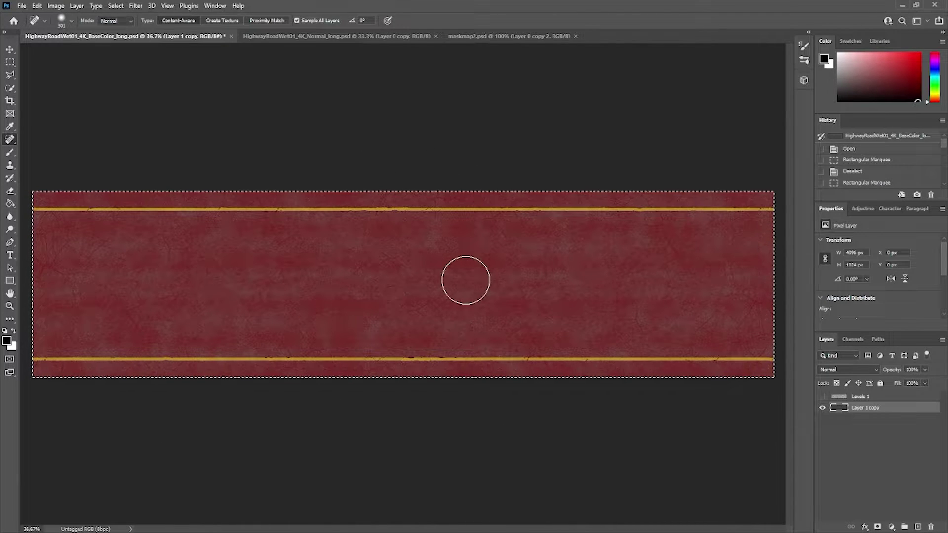
pyautogui.click(305, 38)
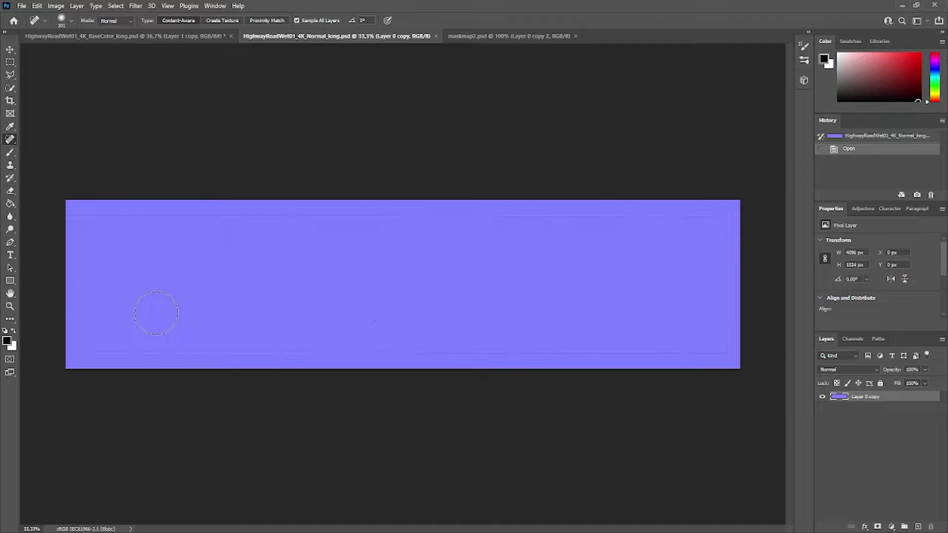
pyautogui.scroll(3, 148, 315)
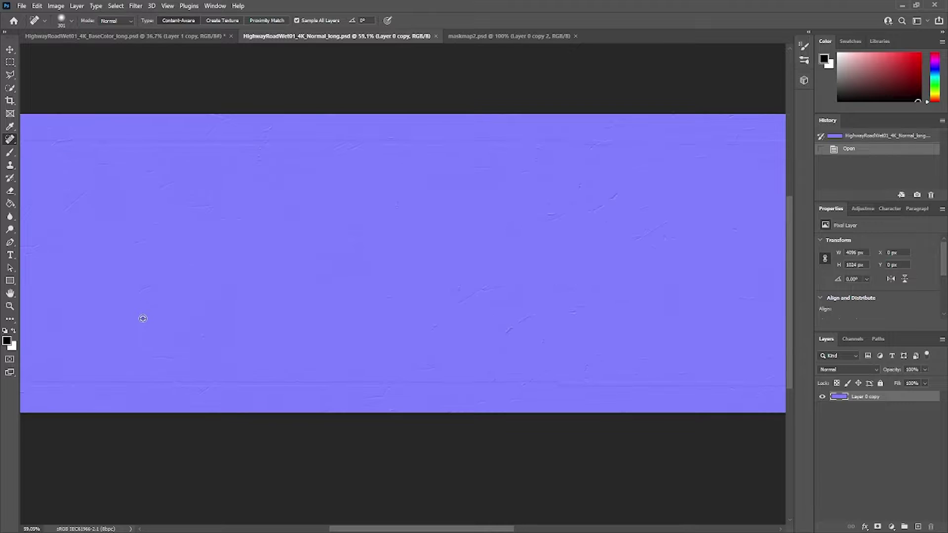
pyautogui.scroll(-5, 486, 309)
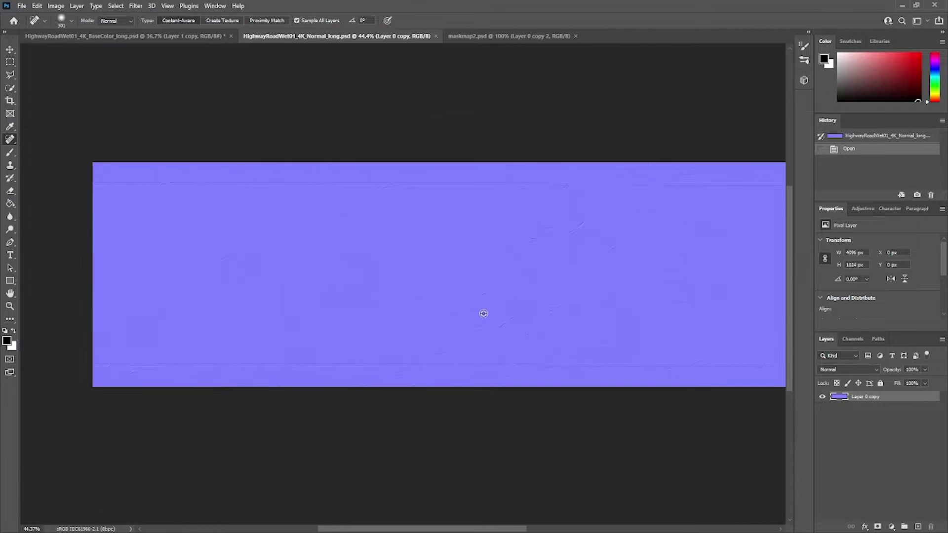
pyautogui.scroll(2, 443, 306)
pyautogui.scroll(-2, 326, 297)
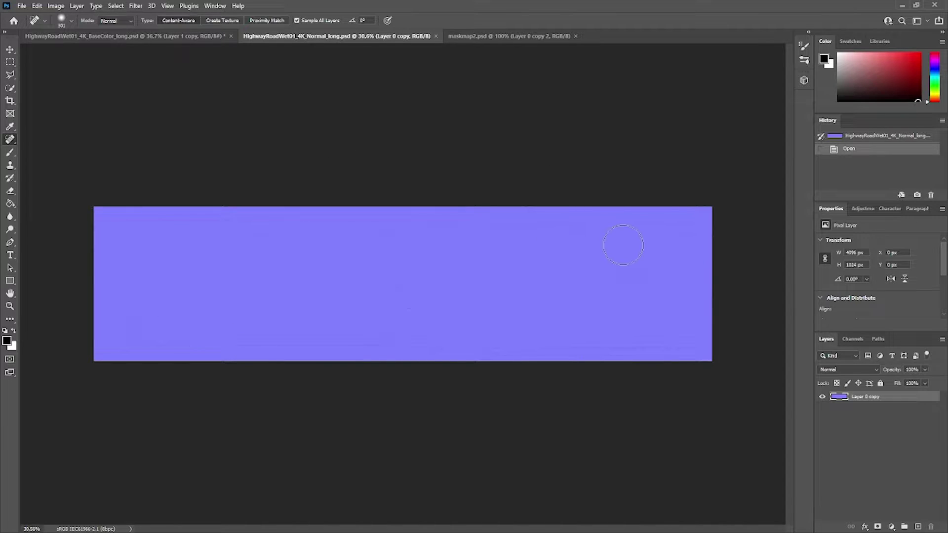
# Recheck the normal map against the base colour, inspecting its fine cracks up close and the full texture.
pyautogui.click(143, 44)
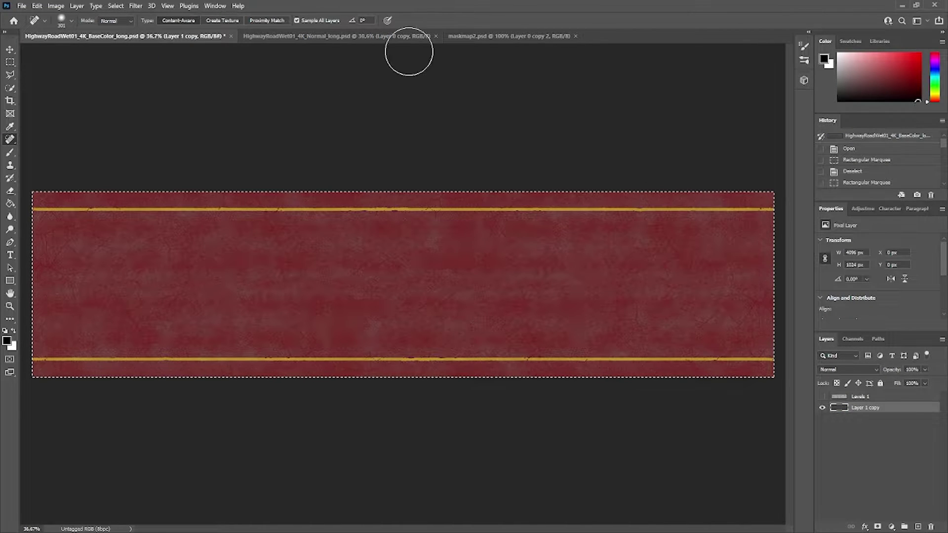
pyautogui.click(309, 38)
pyautogui.scroll(3, 416, 306)
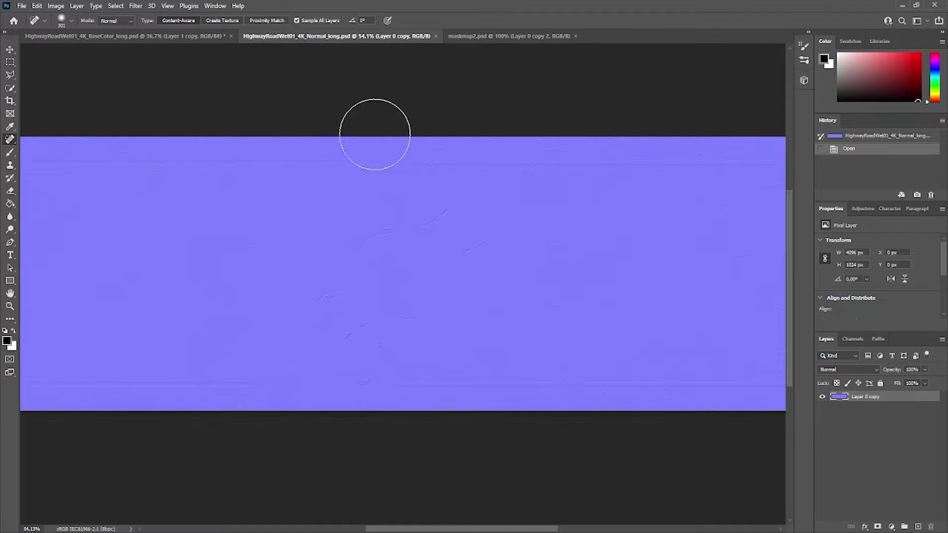
pyautogui.scroll(4, 401, 149)
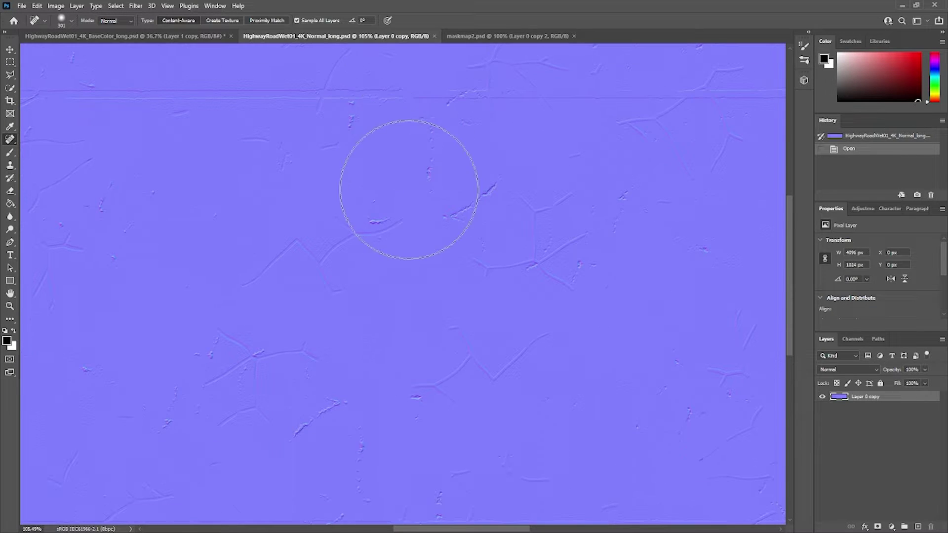
pyautogui.scroll(5, 382, 445)
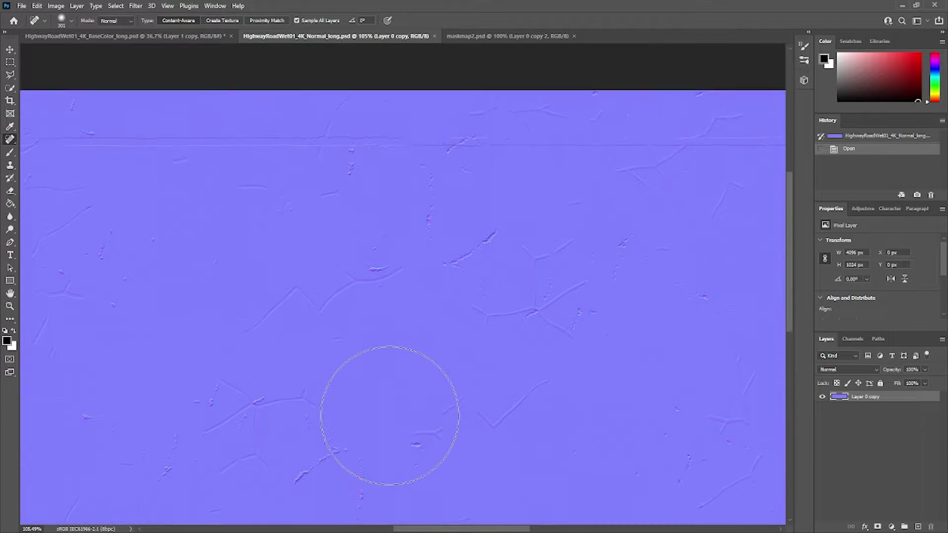
pyautogui.scroll(3, 296, 464)
pyautogui.scroll(2, 271, 474)
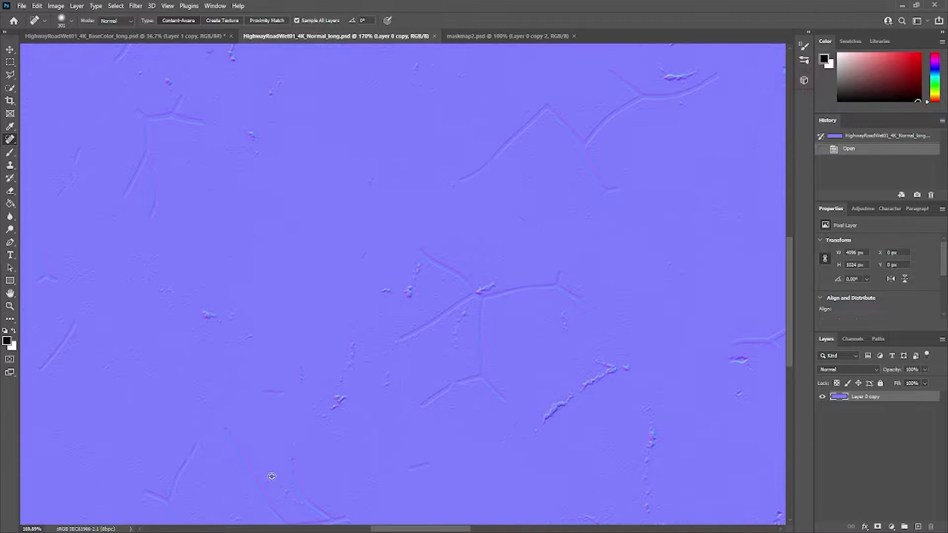
pyautogui.scroll(-5, 354, 378)
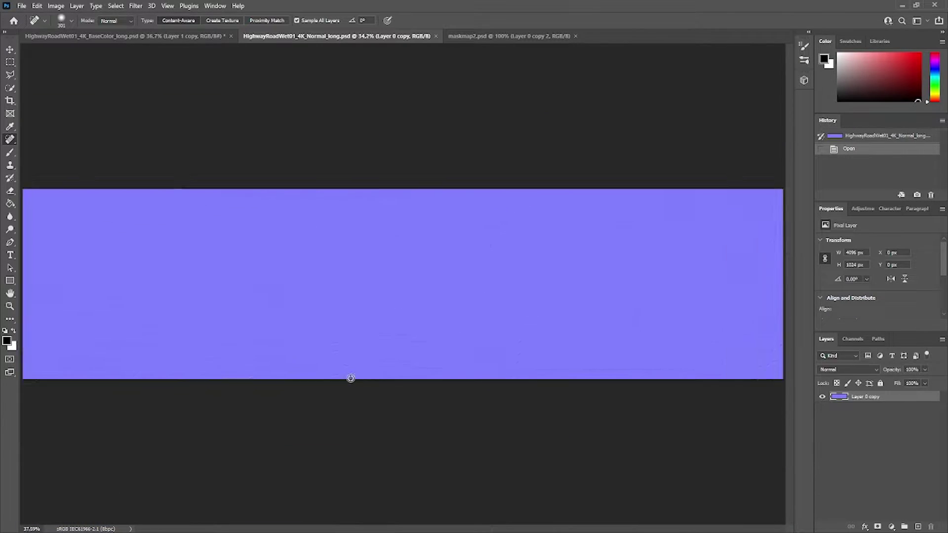
pyautogui.scroll(2, 349, 380)
pyautogui.scroll(-1, 351, 379)
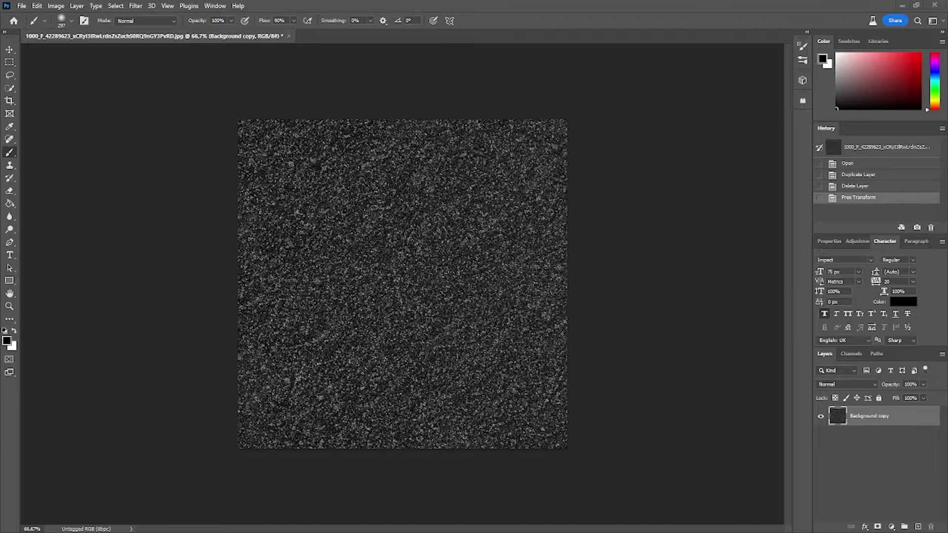
# Switch to the browser and read the forum guide's size, format and alpha channel requirements for txDetailR.
pyautogui.hotkey('alt', 'Tab')
pyautogui.scroll(-10, 372, 281)
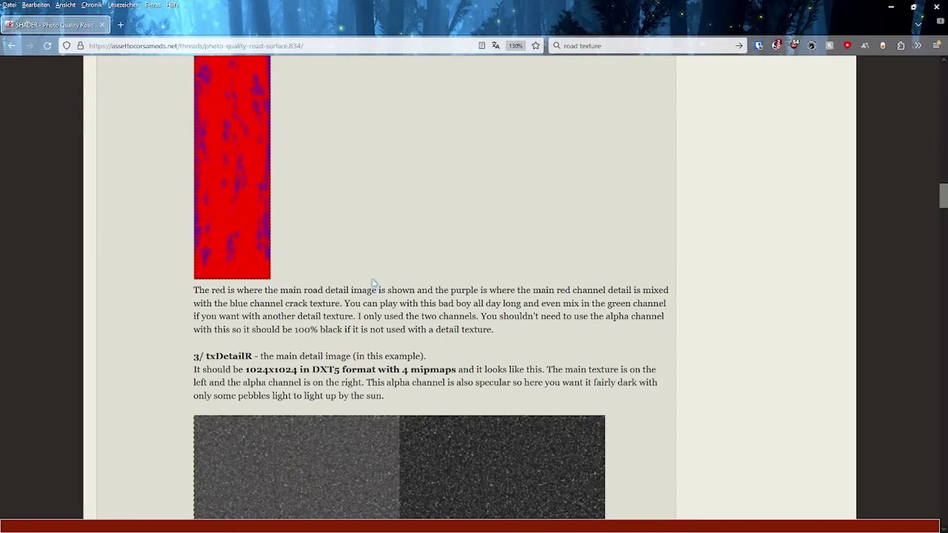
pyautogui.scroll(5, 371, 281)
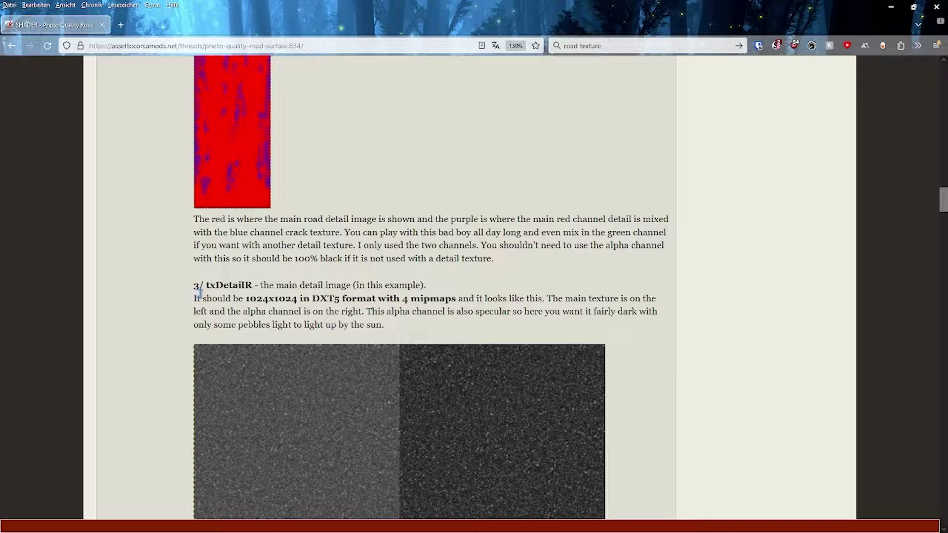
pyautogui.moveTo(249, 298); pyautogui.dragTo(298, 299)
pyautogui.hotkey('alt', 'Tab')
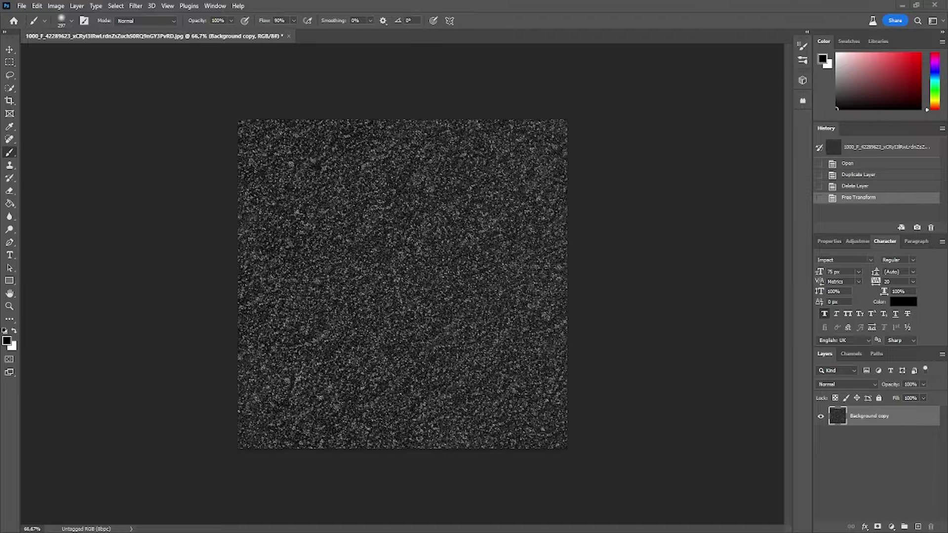
# Check the asphalt detail texture's channels and duplicate its Background copy layer.
pyautogui.click(872, 420)
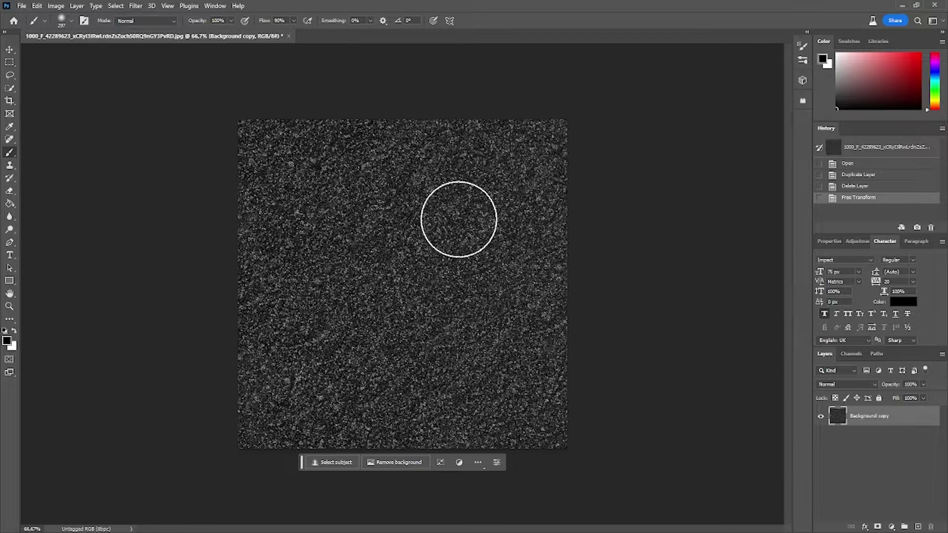
pyautogui.click(850, 354)
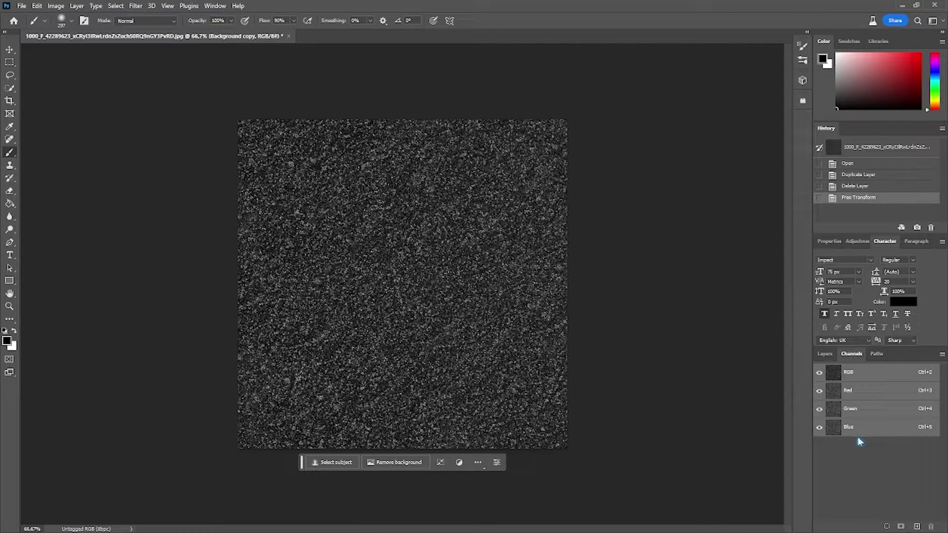
pyautogui.click(834, 355)
pyautogui.moveTo(861, 413); pyautogui.dragTo(917, 526)
# Add a Hue/Saturation adjustment above the duplicated asphalt layer and set its saturation to -100.
pyautogui.click(854, 241)
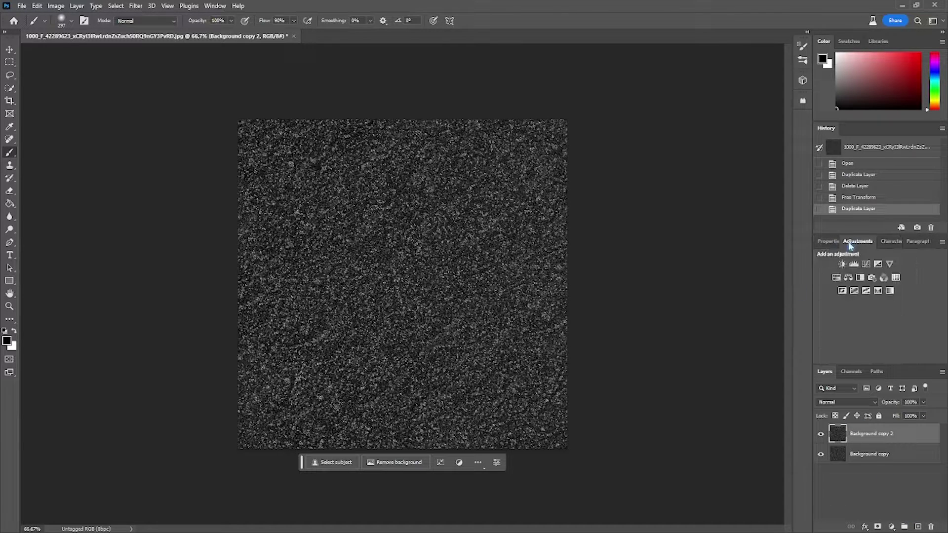
pyautogui.click(834, 278)
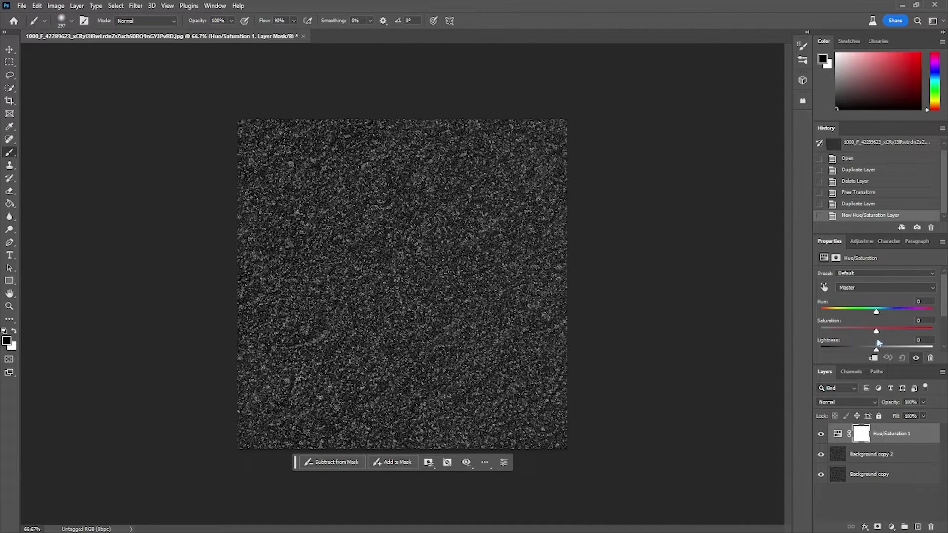
pyautogui.moveTo(877, 331); pyautogui.dragTo(204, 293)
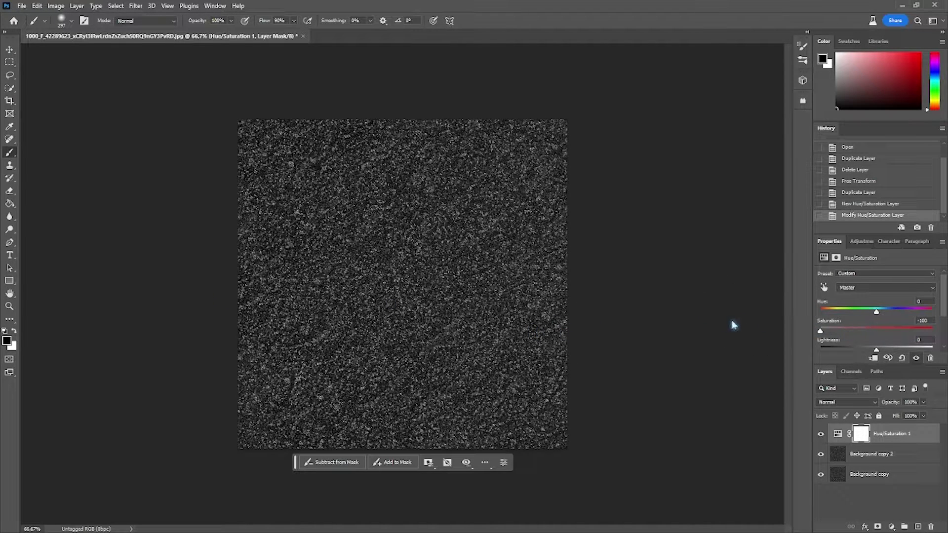
# Add a Levels adjustment and adjust its shadow and midtone inputs so the asphalt turns dark with only some light pebbles.
pyautogui.click(861, 241)
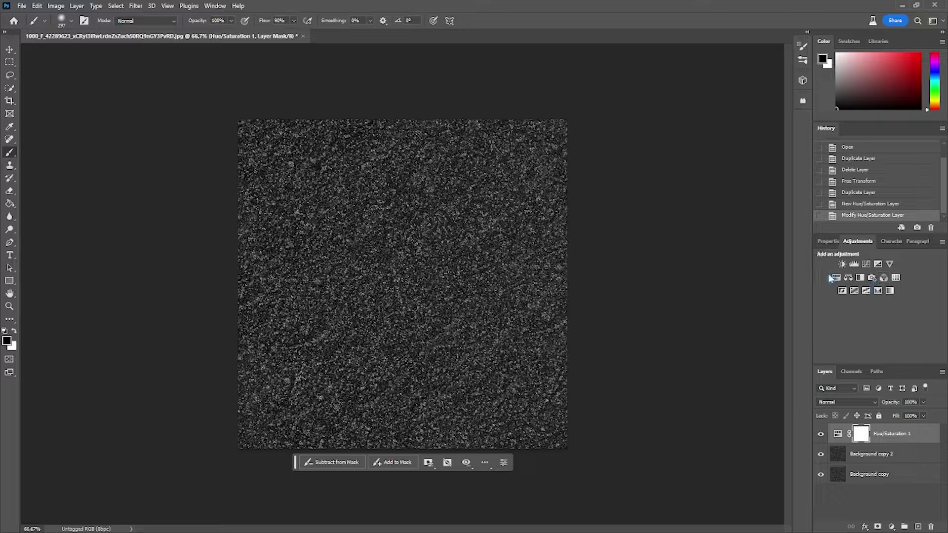
pyautogui.click(854, 265)
pyautogui.moveTo(833, 345); pyautogui.dragTo(858, 342)
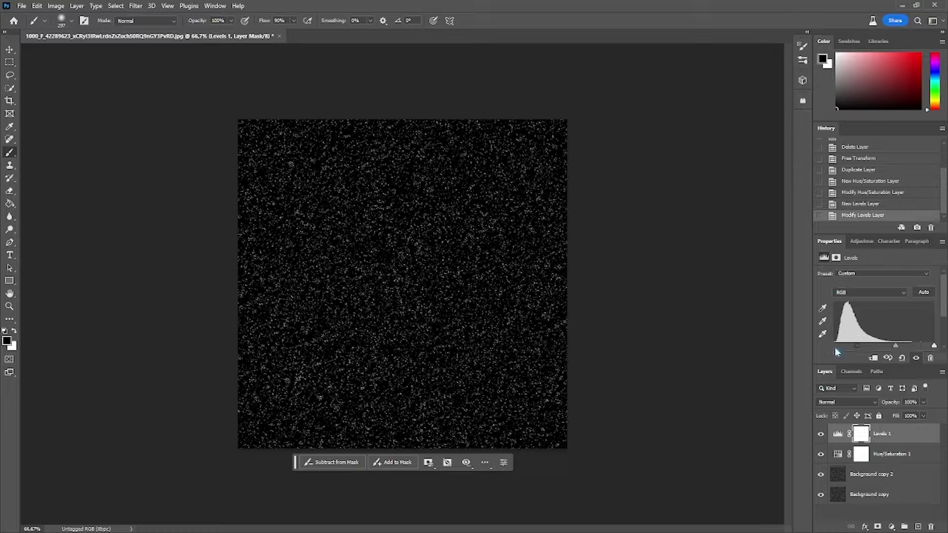
pyautogui.moveTo(854, 345); pyautogui.dragTo(905, 347)
pyautogui.moveTo(879, 344); pyautogui.dragTo(903, 346)
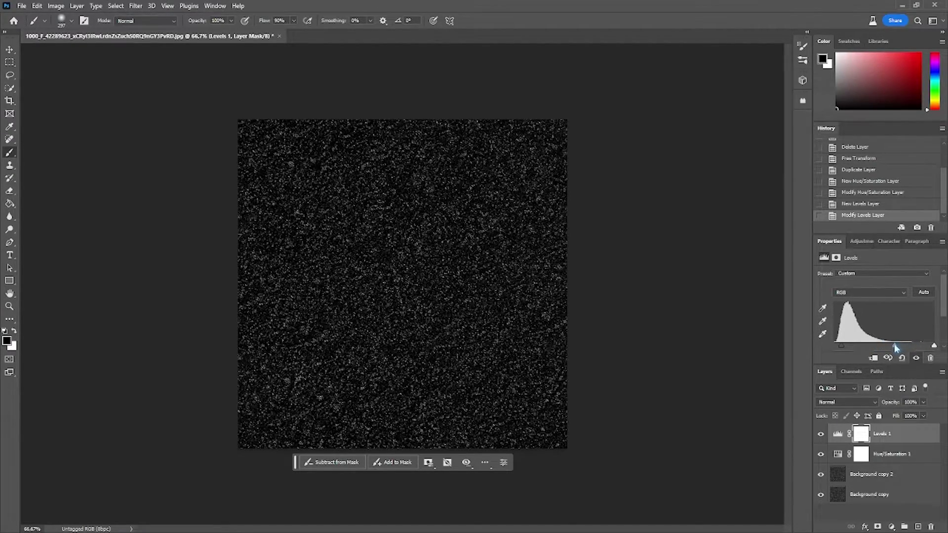
# Merge the Levels 1, Hue/Saturation 1 and Background copy 2 layers, and select and deselect the whole canvas.
pyautogui.click(867, 479)
pyautogui.rightClick(863, 435)
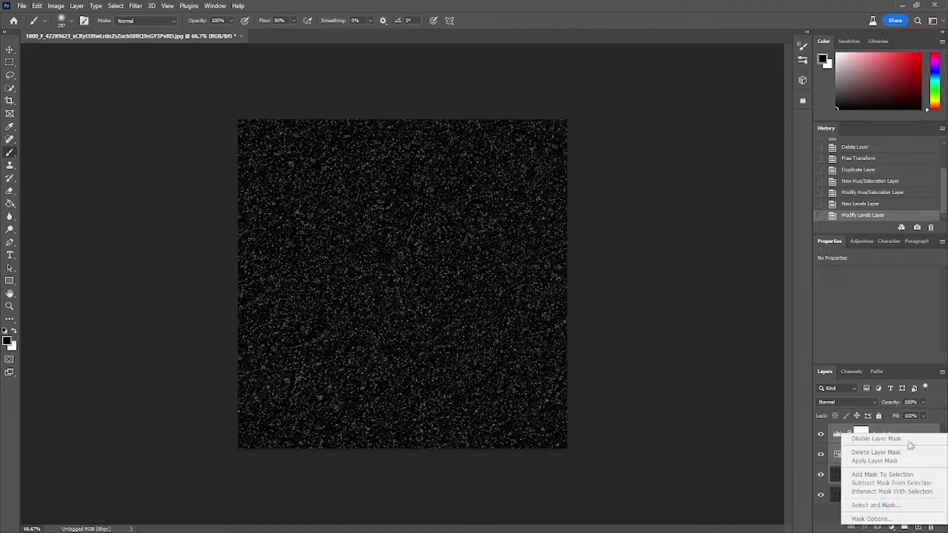
pyautogui.click(894, 434)
pyautogui.rightClick(895, 471)
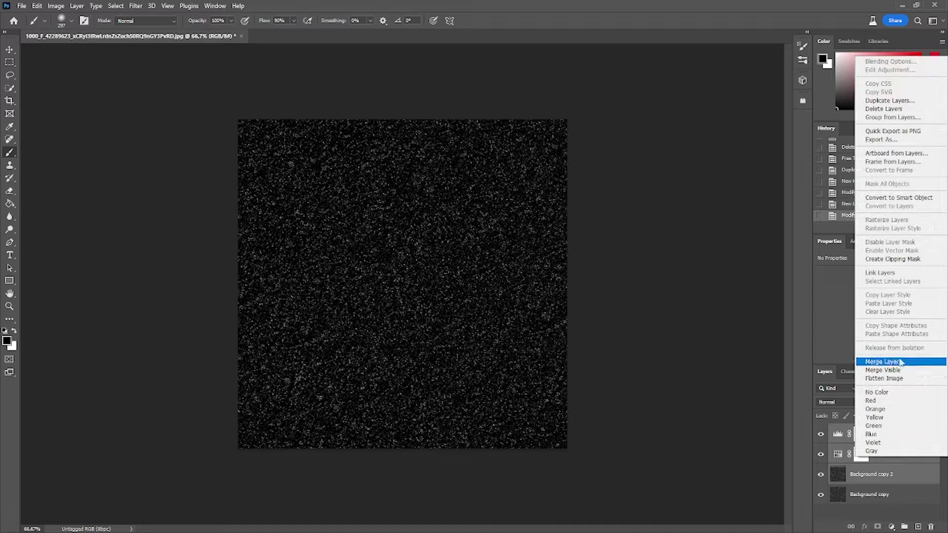
pyautogui.click(883, 361)
pyautogui.hotkey('ctrl', 'a')
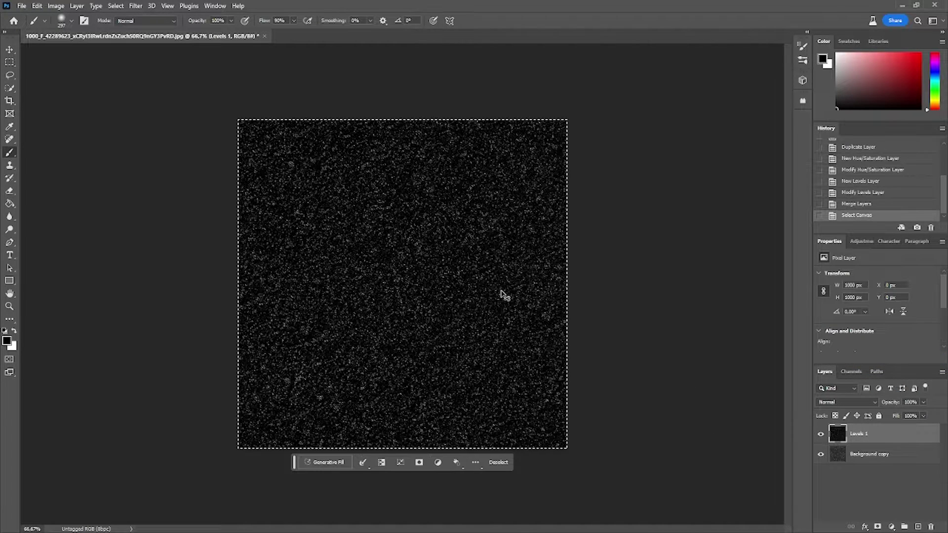
pyautogui.hotkey('ctrl', 'd')
# Create a new channel in the asphalt detail texture and name it Alpha.
pyautogui.click(850, 371)
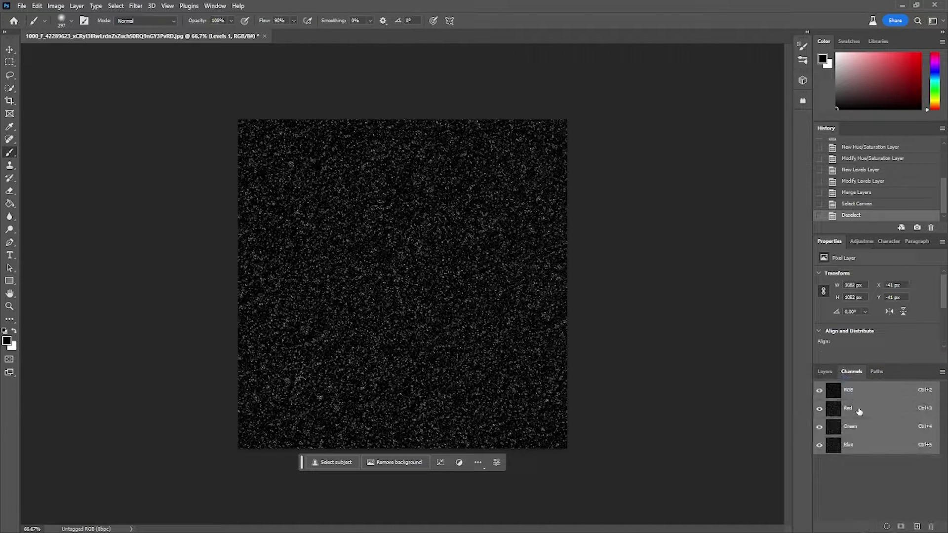
pyautogui.click(917, 526)
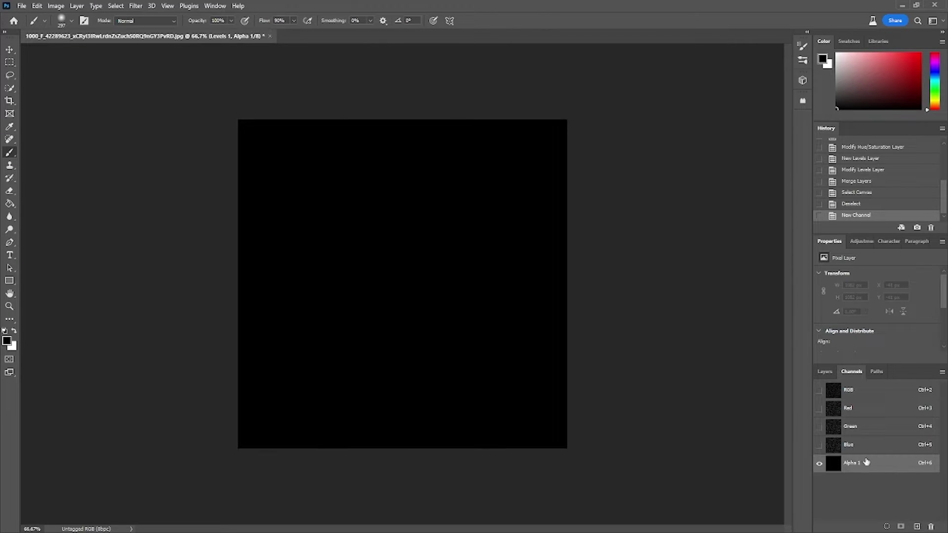
pyautogui.doubleClick(863, 462)
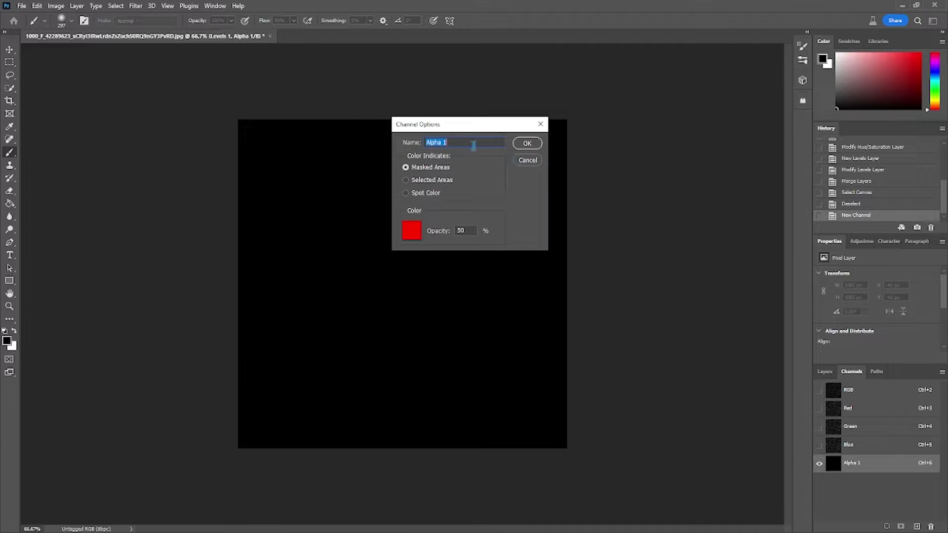
pyautogui.press('BackSpace')
pyautogui.press('Return')
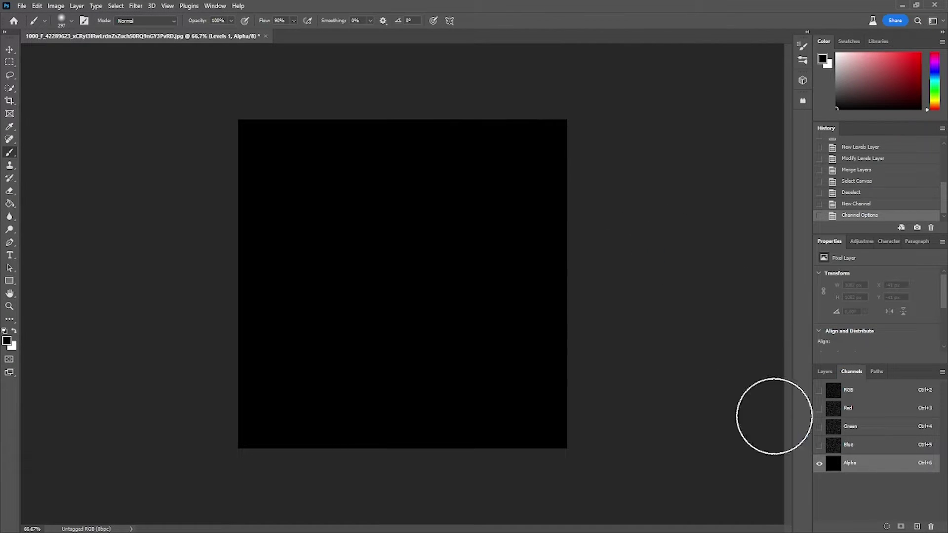
# Paste the copied dark pebble texture into the Alpha channel, hide the Levels 1 layer and clear the selection.
pyautogui.hotkey('ctrl', 'v')
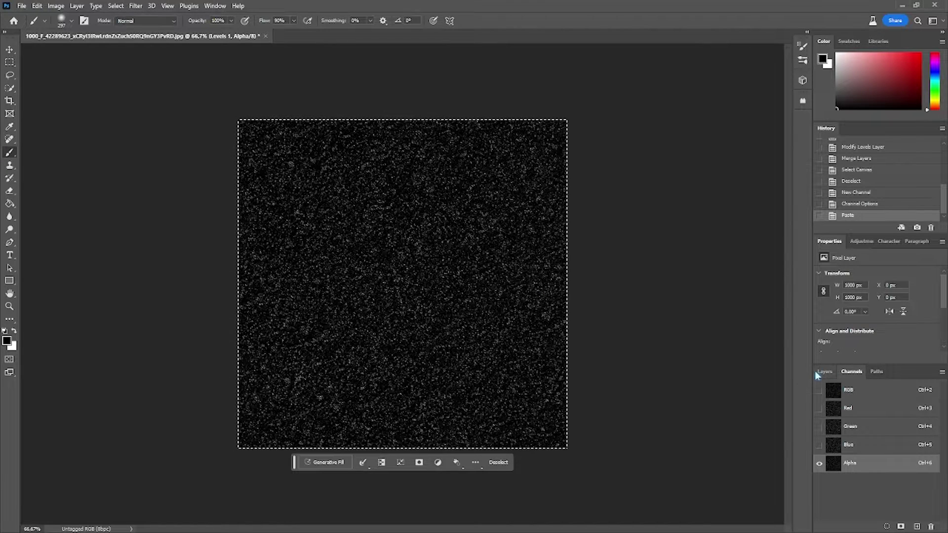
pyautogui.click(815, 373)
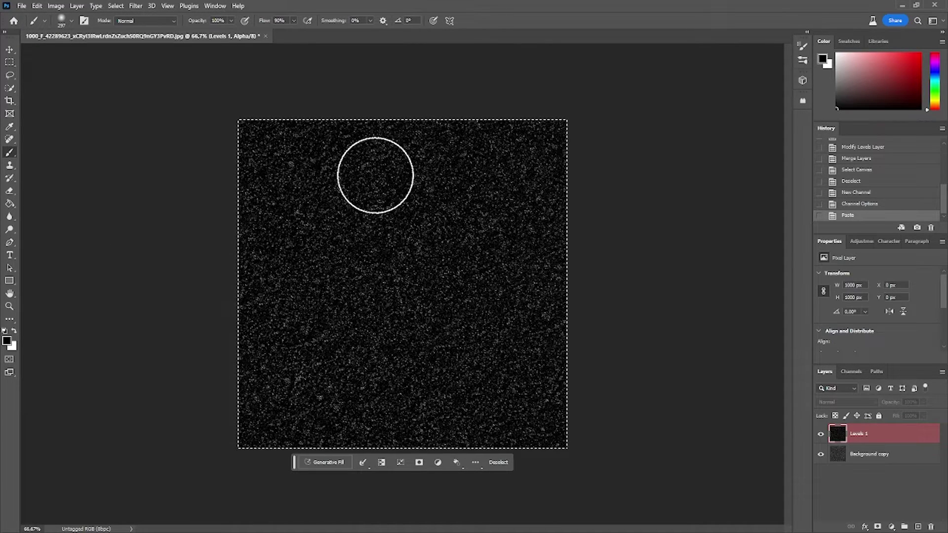
pyautogui.click(820, 437)
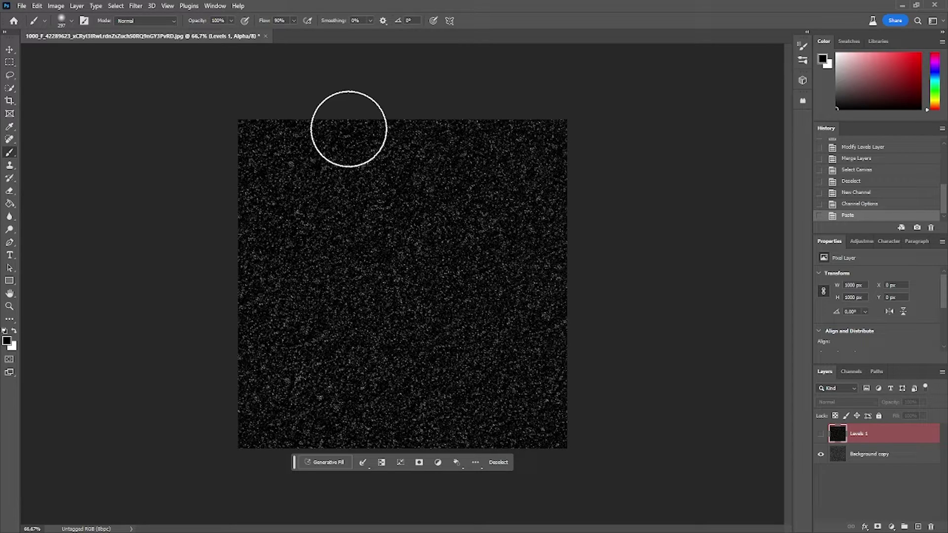
pyautogui.hotkey('ctrl', 'a')
pyautogui.hotkey('ctrl', 'd')
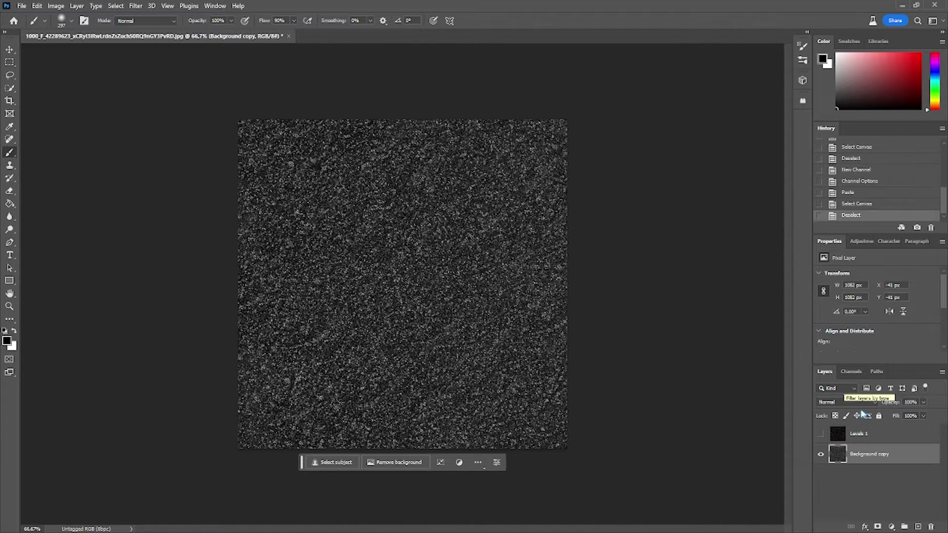
# Generate a normal map from the Background copy layer with a blur of 0.3 and a detail scale of 32%.
pyautogui.click(873, 451)
pyautogui.click(152, 6)
pyautogui.moveTo(132, 6)
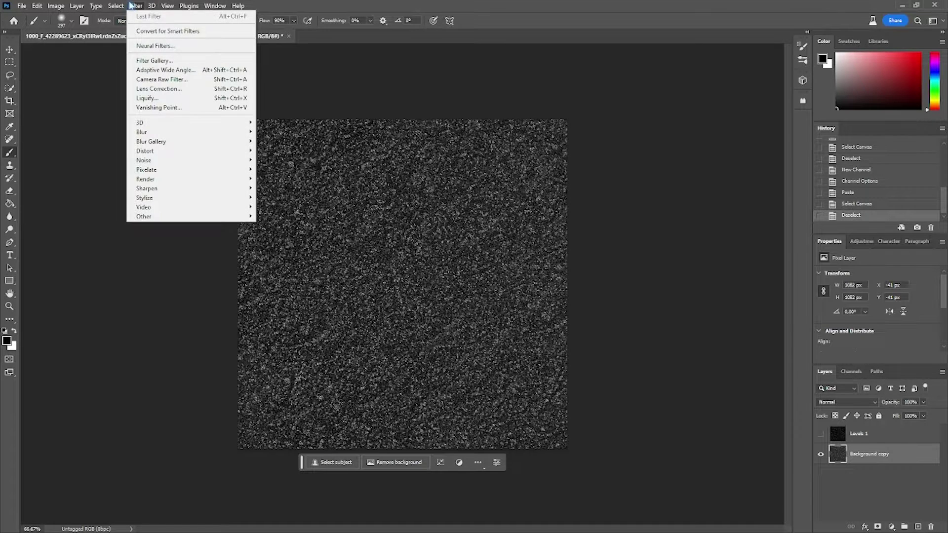
pyautogui.moveTo(164, 126)
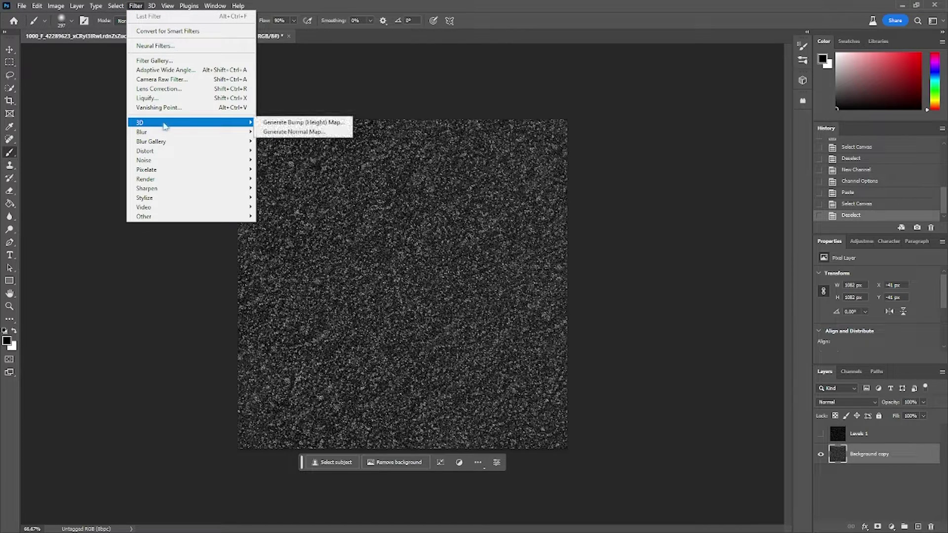
pyautogui.click(283, 132)
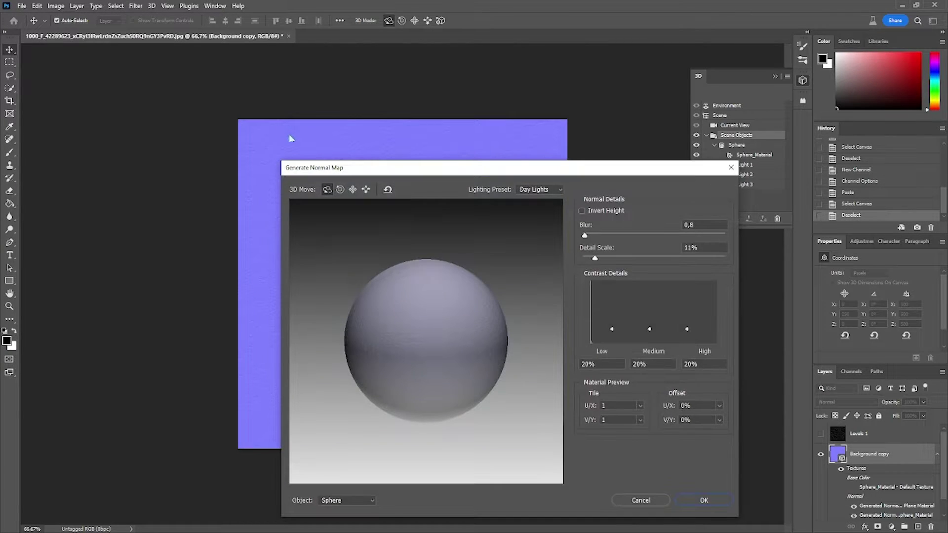
pyautogui.moveTo(392, 176); pyautogui.dragTo(408, 161)
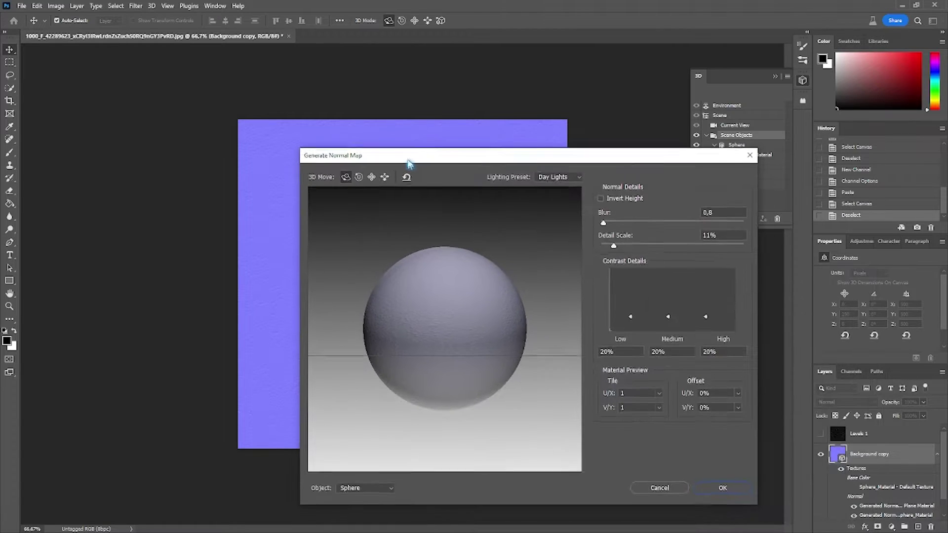
pyautogui.moveTo(438, 306); pyautogui.dragTo(463, 312)
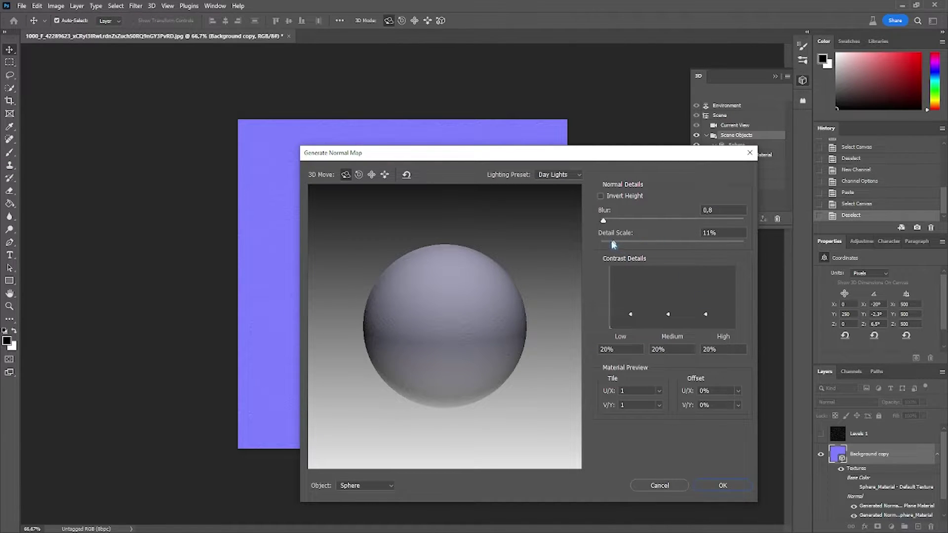
pyautogui.moveTo(614, 241); pyautogui.dragTo(724, 243)
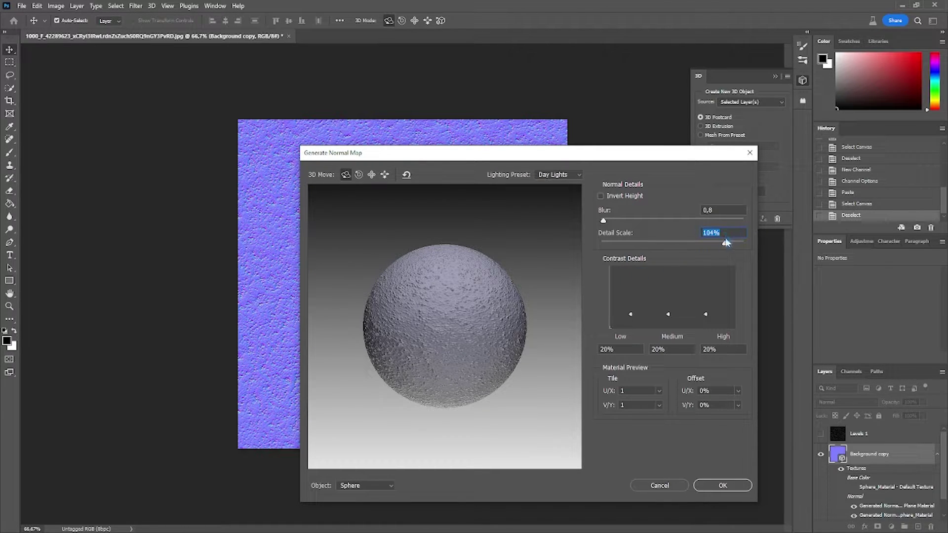
pyautogui.moveTo(707, 244); pyautogui.dragTo(725, 242)
pyautogui.moveTo(607, 222)
pyautogui.mouseDown()
pyautogui.moveTo(629, 222)
pyautogui.moveTo(594, 220)
pyautogui.mouseUp()
pyautogui.moveTo(600, 220); pyautogui.dragTo(602, 221)
pyautogui.moveTo(725, 245); pyautogui.dragTo(649, 247)
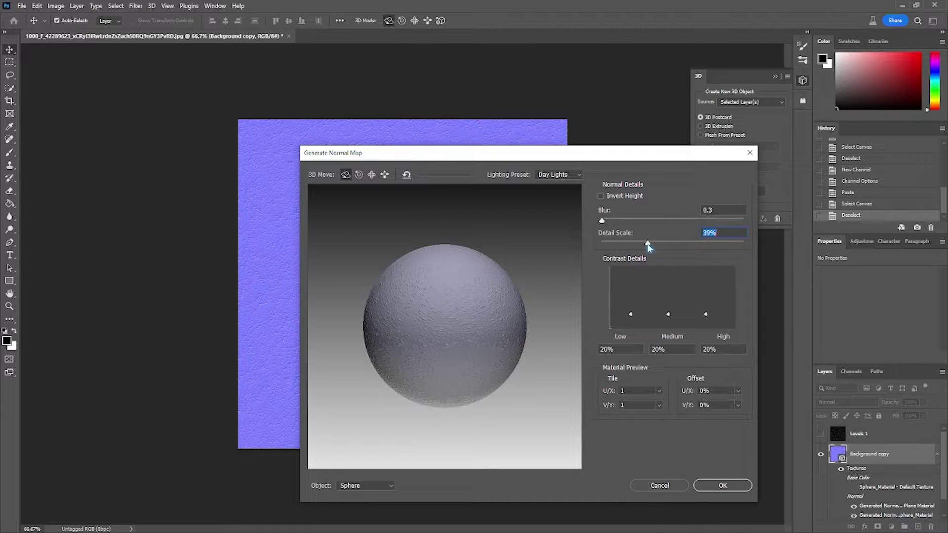
pyautogui.moveTo(490, 158); pyautogui.dragTo(470, 172)
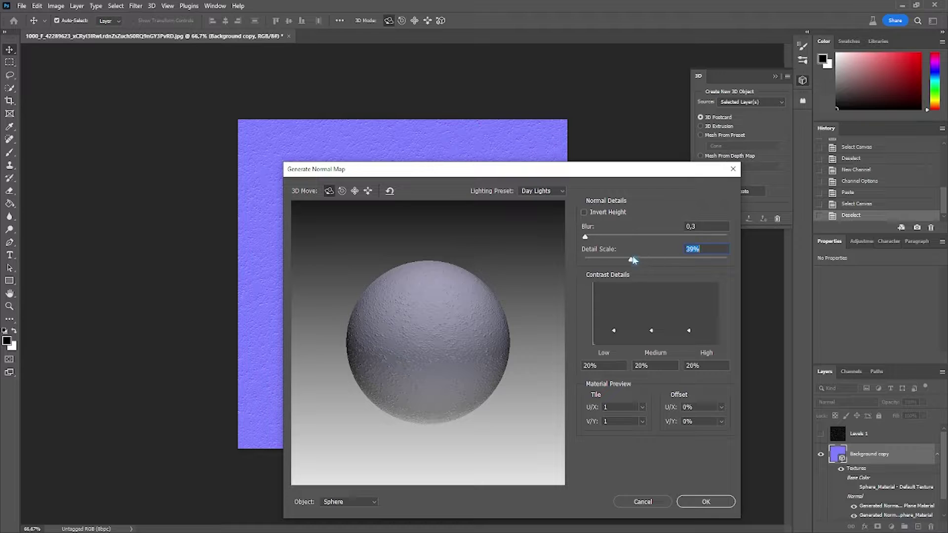
pyautogui.moveTo(632, 260); pyautogui.dragTo(624, 262)
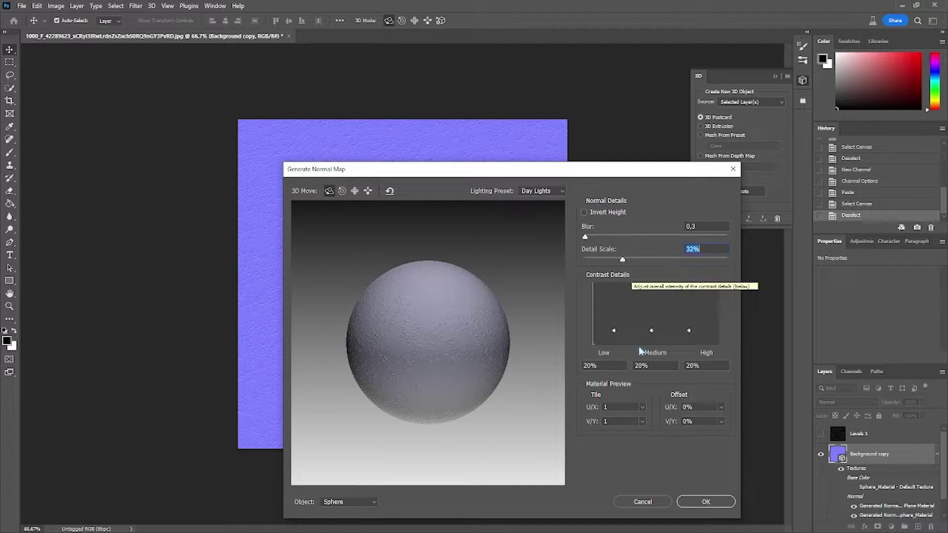
pyautogui.click(711, 502)
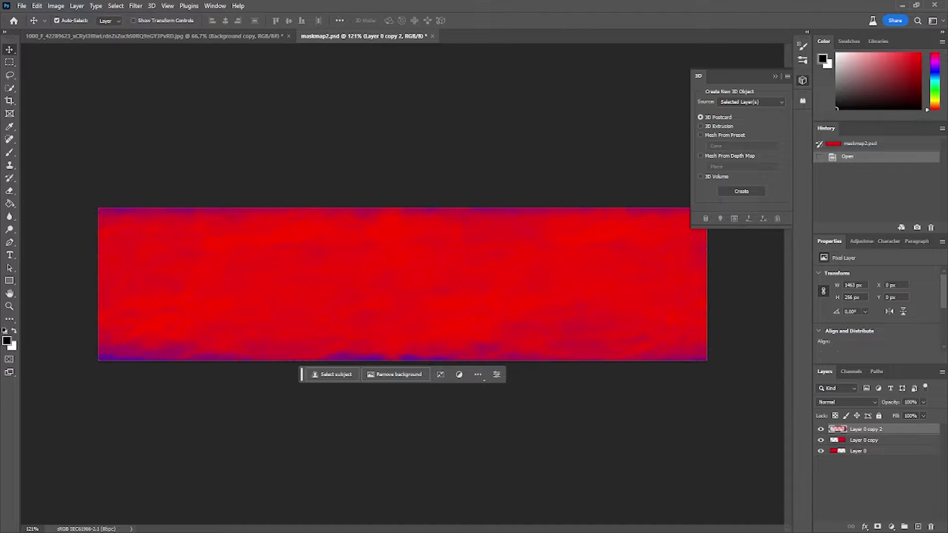
# Compare the asphalt texture's normal map with its Levels 1 layer, and return to maskmap2.psd.
pyautogui.click(158, 36)
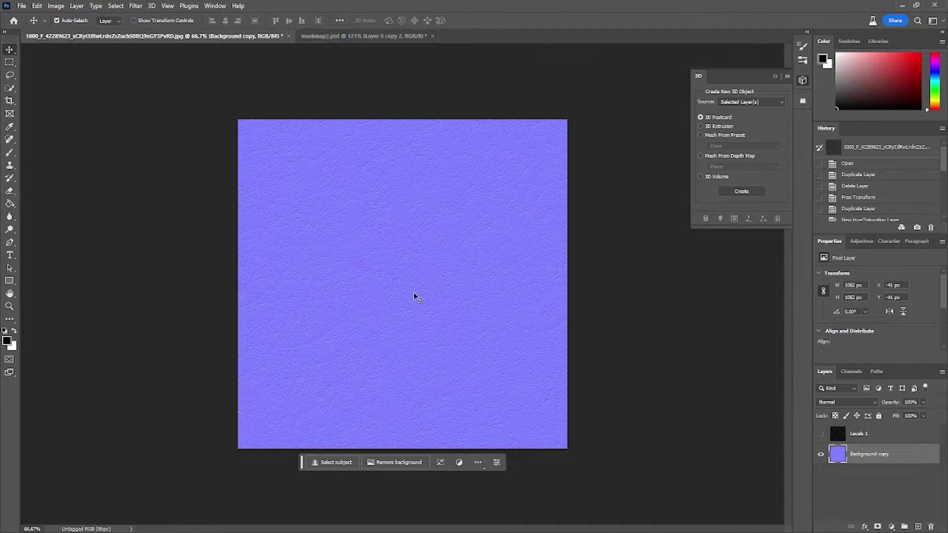
pyautogui.click(821, 434)
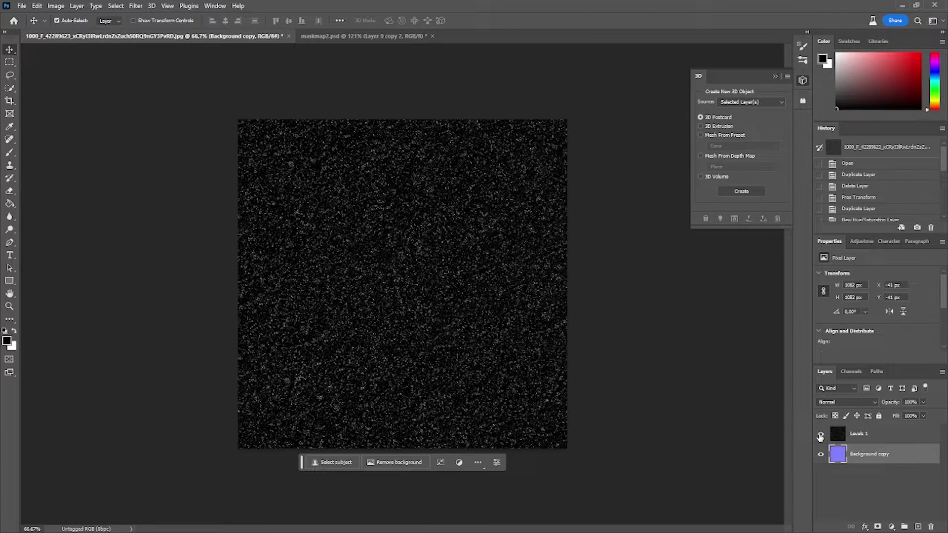
pyautogui.click(821, 434)
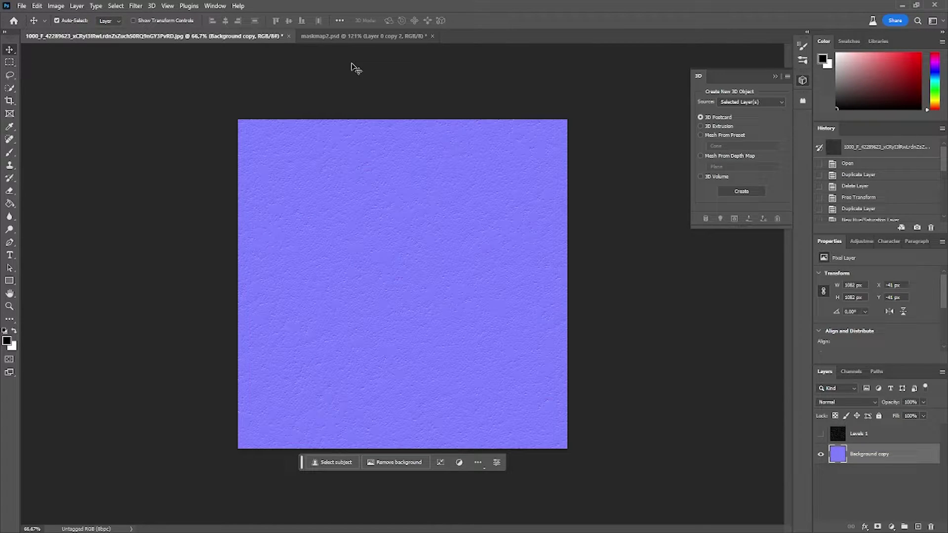
pyautogui.click(335, 38)
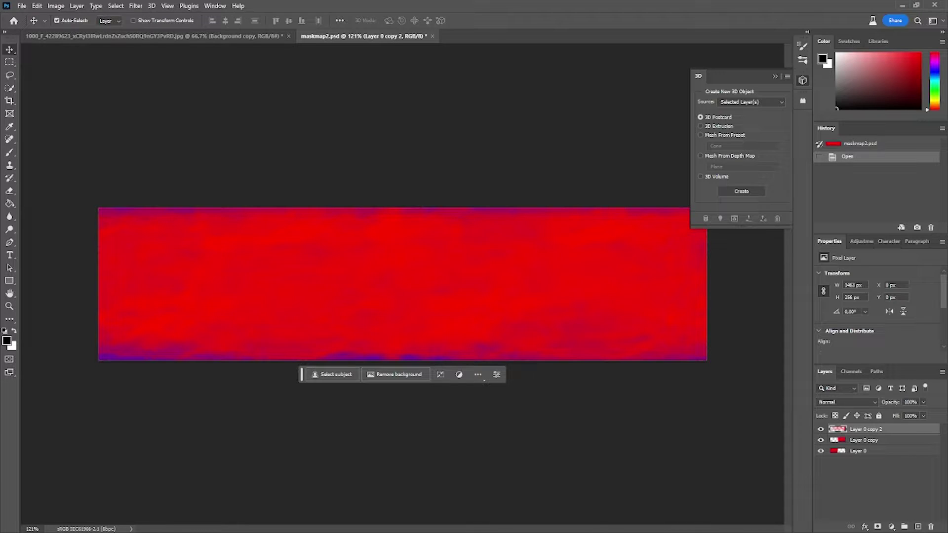
# Check the canvas size of maskmap2.psd and leave it unchanged.
pyautogui.click(37, 6)
pyautogui.moveTo(56, 5)
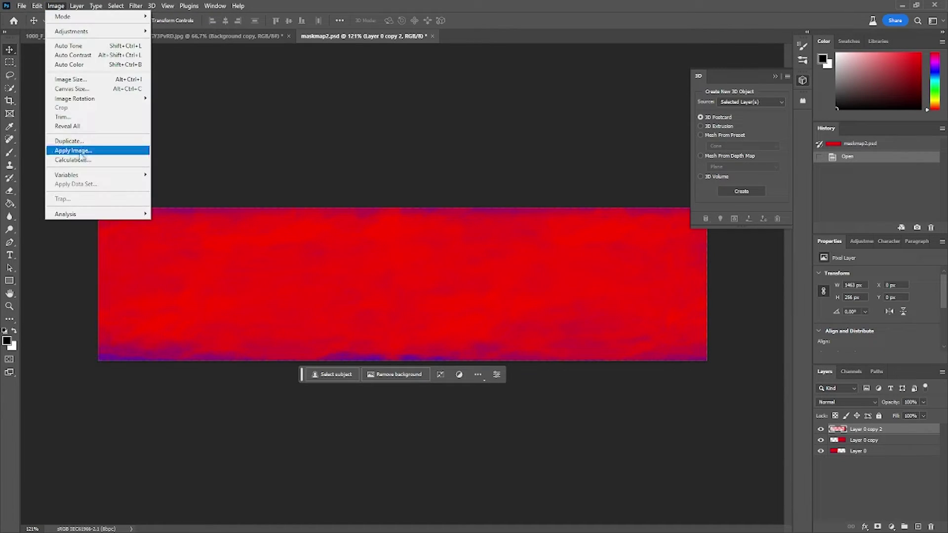
pyautogui.click(77, 89)
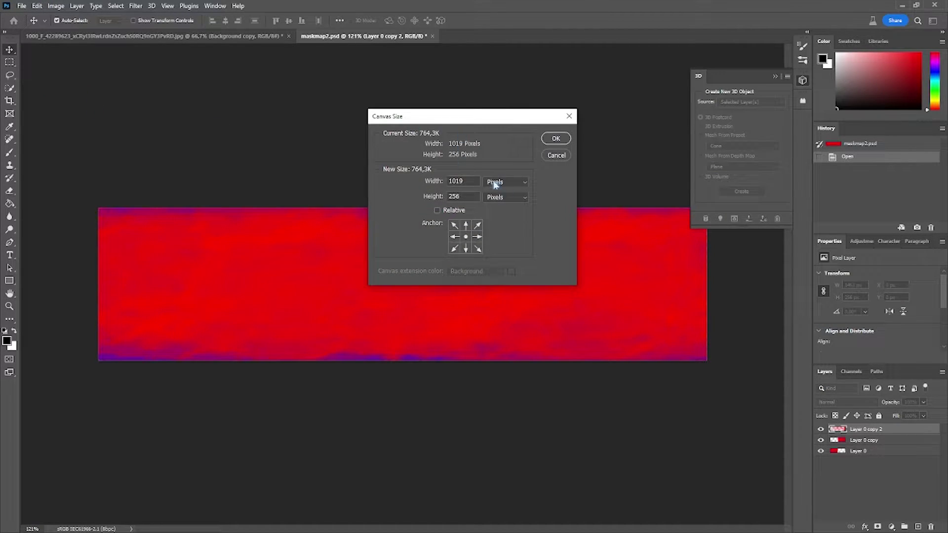
pyautogui.press('Tab')
pyautogui.click(555, 155)
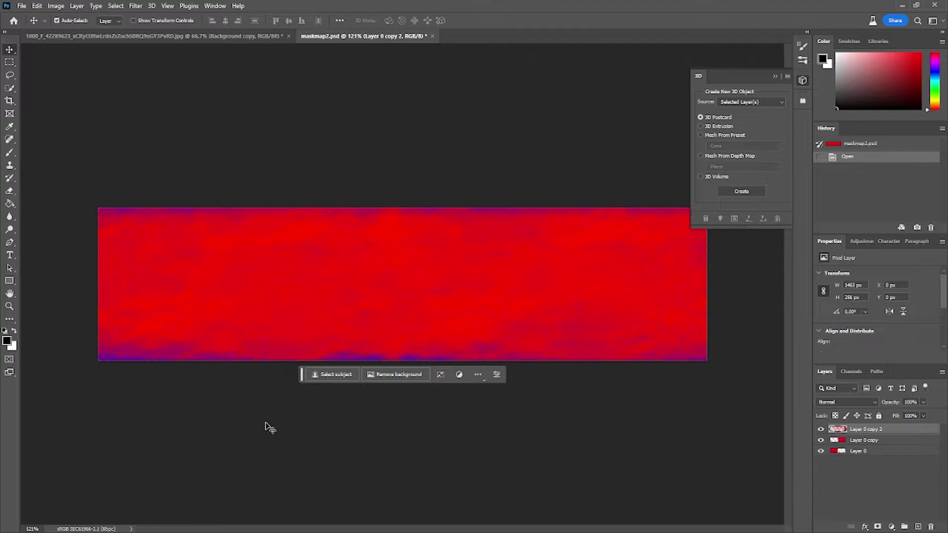
pyautogui.scroll(3, 198, 274)
pyautogui.scroll(-3, 173, 279)
pyautogui.scroll(2, 148, 276)
pyautogui.scroll(-2, 103, 280)
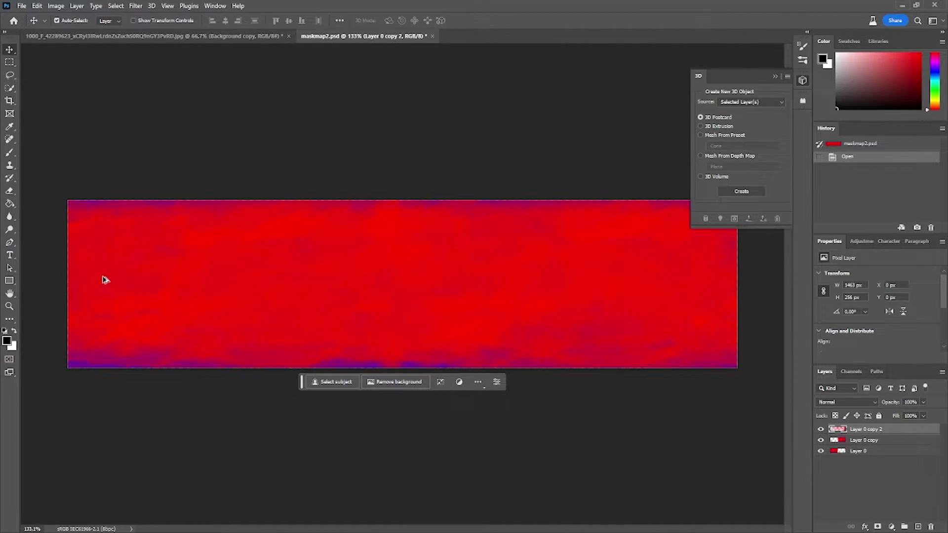
pyautogui.scroll(1, 104, 280)
pyautogui.scroll(-1, 104, 280)
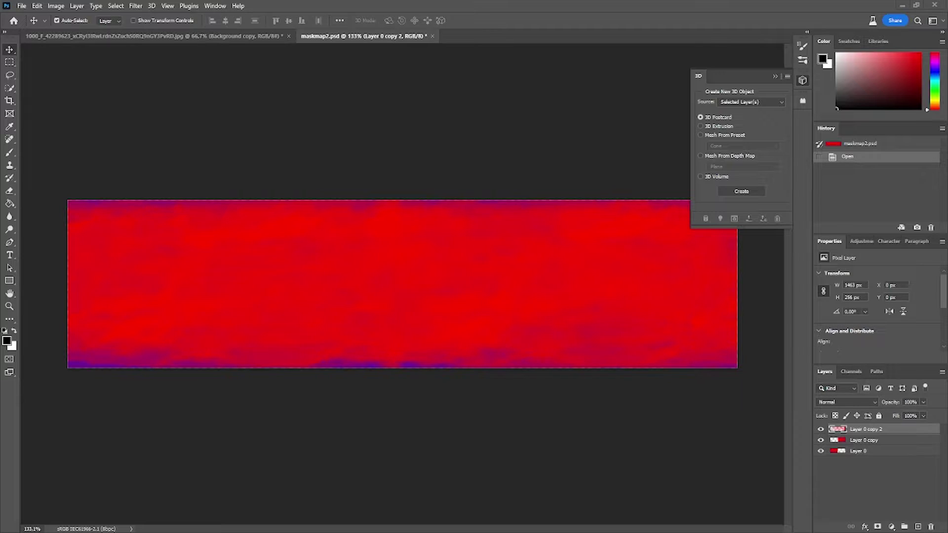
# Open HighwayRoadWet01_4K_BaseColor_long.psd and review the asphalt detail texture with its Levels 1 layer shown and hidden.
pyautogui.moveTo(737, 2); pyautogui.dragTo(598, 40)
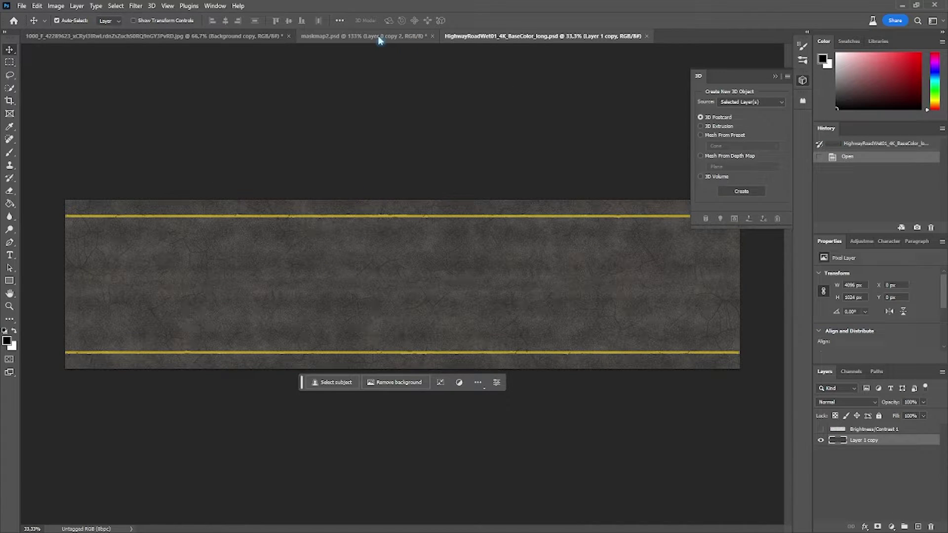
pyautogui.click(301, 37)
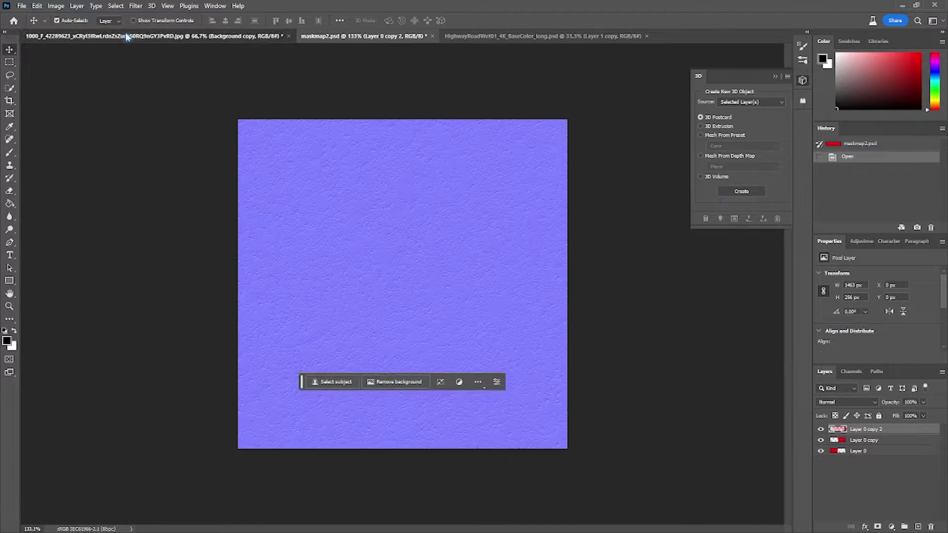
pyautogui.click(148, 36)
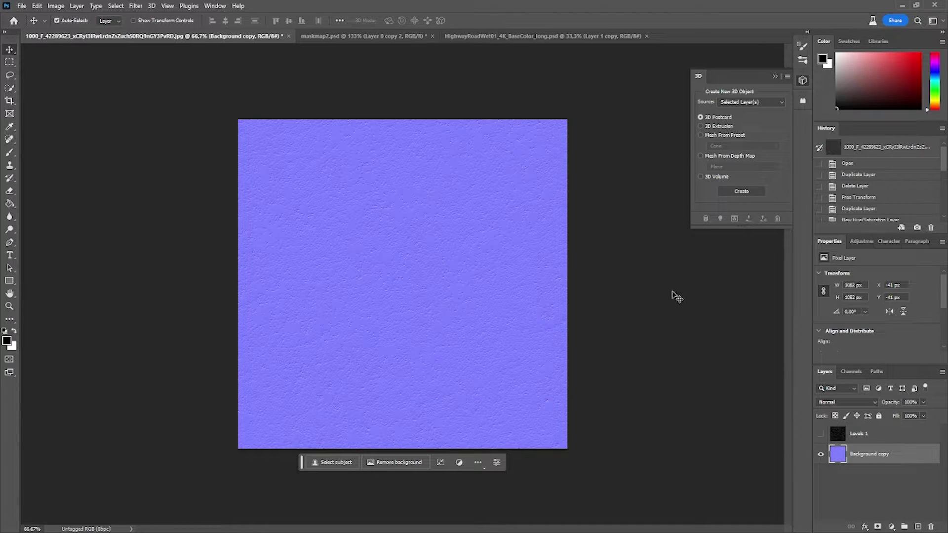
pyautogui.click(820, 434)
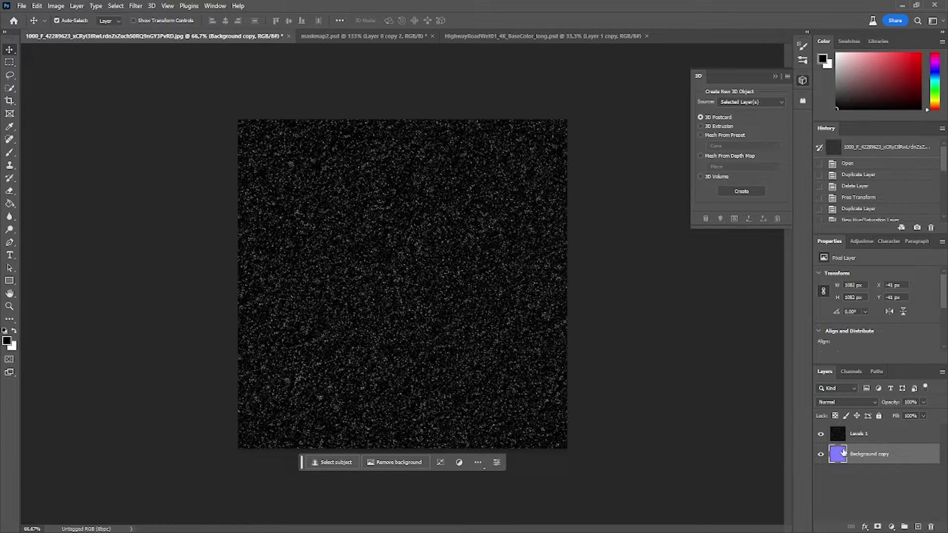
pyautogui.click(821, 434)
# Add a new empty layer on top in maskmap2.psd and hide all the other layers.
pyautogui.click(380, 38)
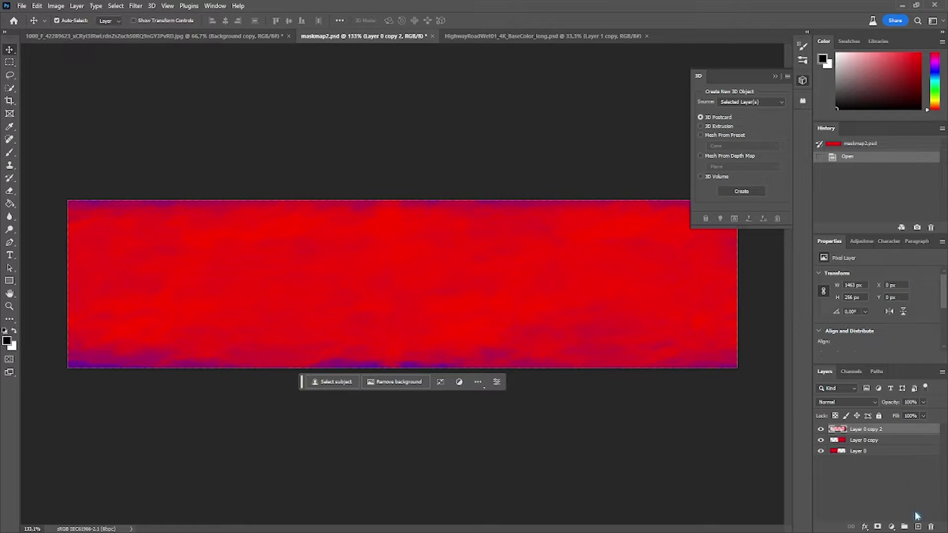
pyautogui.click(918, 527)
pyautogui.keyDown('alt'); pyautogui.click(820, 429); pyautogui.keyUp('alt')
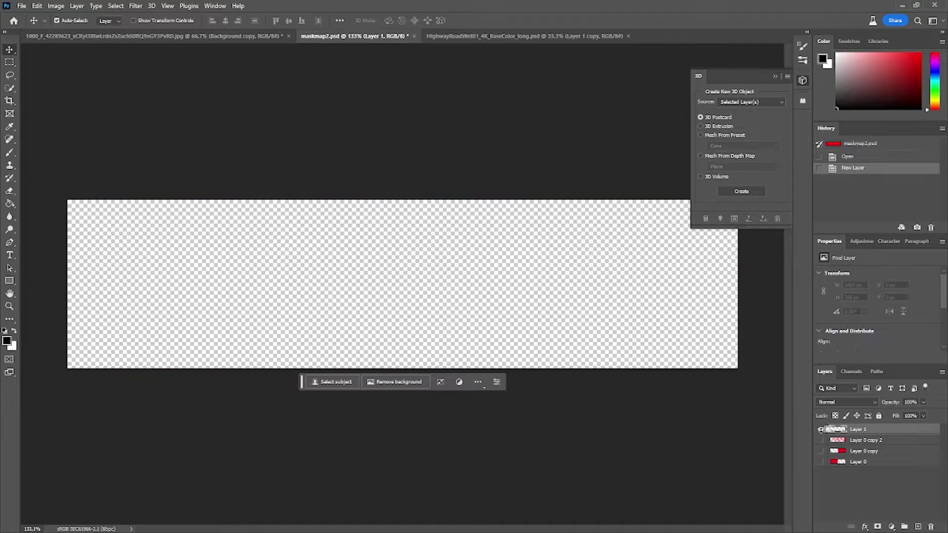
# Set the foreground colour to ff0000 and fill the new mask map layer with it using the Paint Bucket.
pyautogui.press('i')
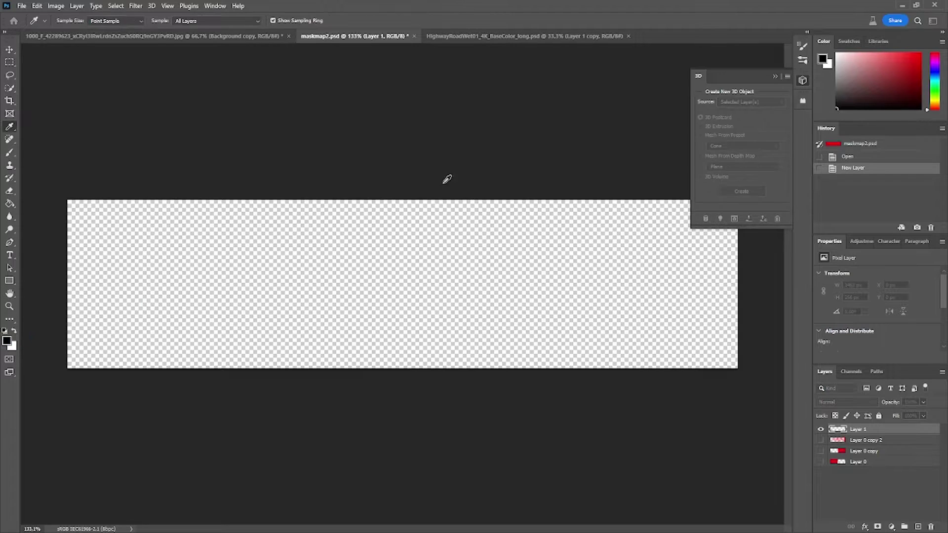
pyautogui.click(7, 340)
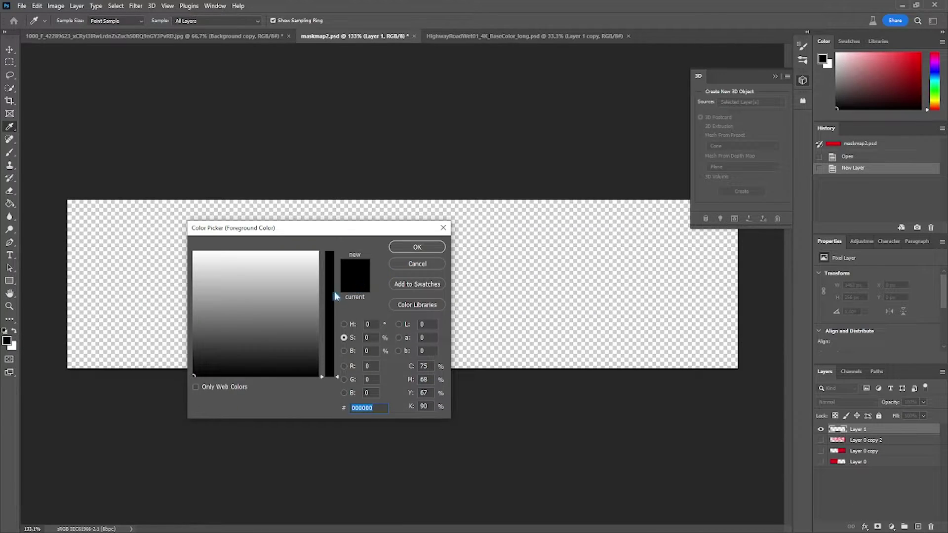
pyautogui.write('ff0000')
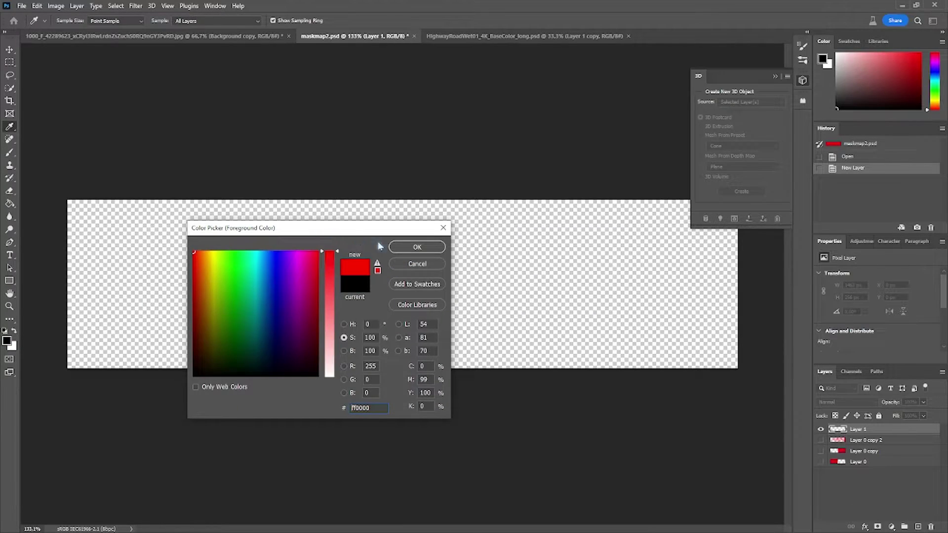
pyautogui.click(395, 247)
pyautogui.press('v')
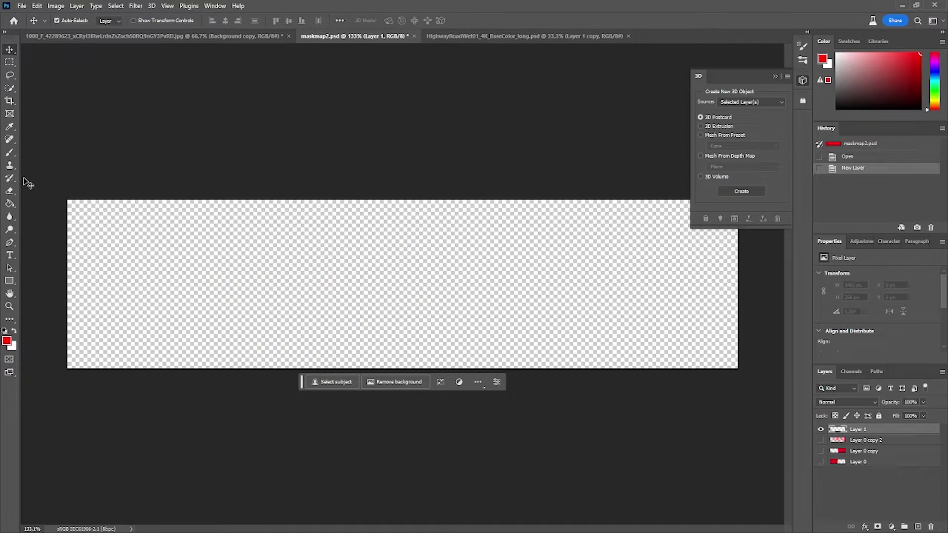
pyautogui.click(10, 203)
pyautogui.click(292, 298)
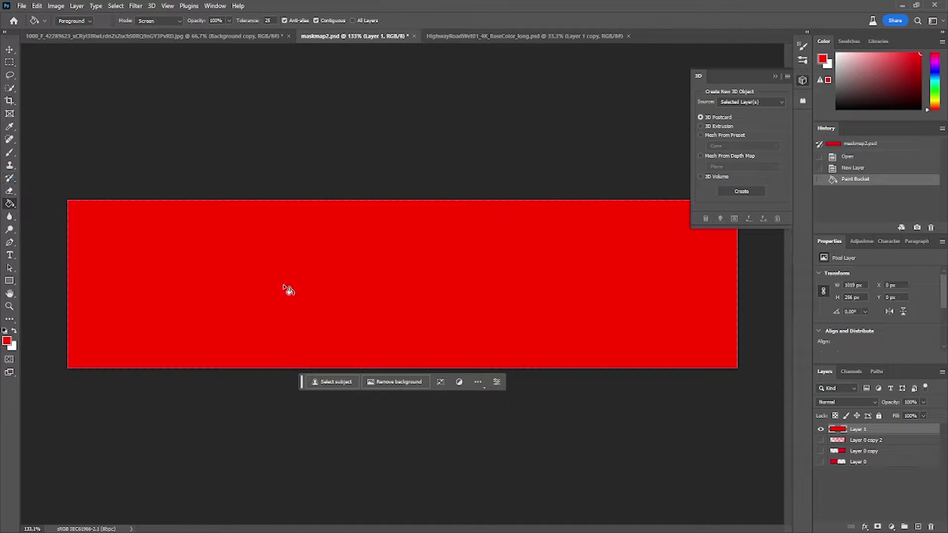
# Set the foreground colour to blue 0018ff and brush soft full-opacity strokes along the upper edge of the red mask layer.
pyautogui.press('b')
pyautogui.moveTo(226, 258); pyautogui.dragTo(170, 268)
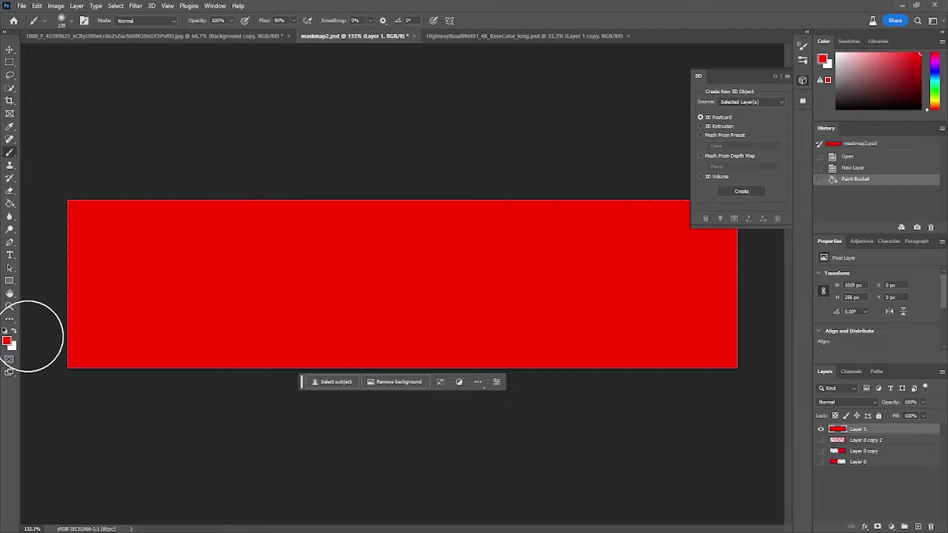
pyautogui.click(14, 330)
pyautogui.click(7, 341)
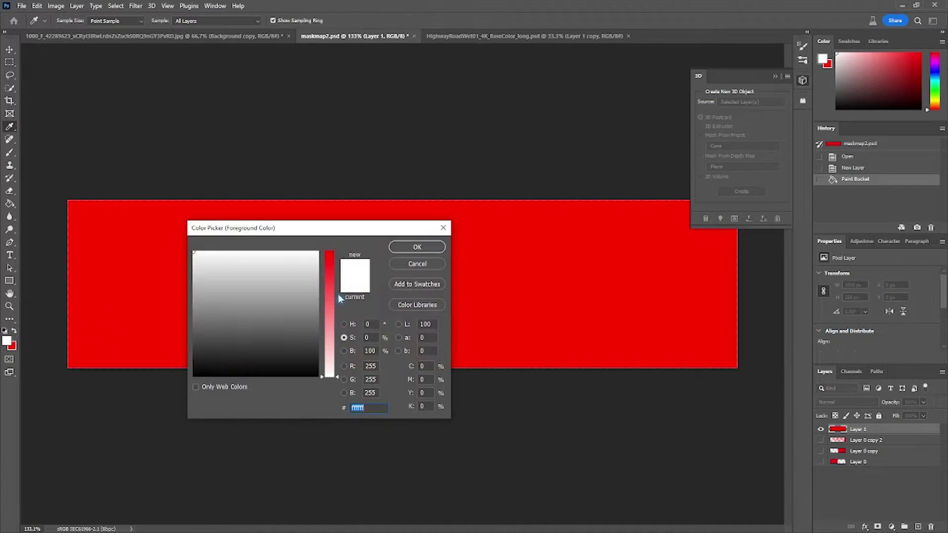
pyautogui.moveTo(329, 295); pyautogui.dragTo(330, 251)
pyautogui.moveTo(282, 277); pyautogui.dragTo(275, 248)
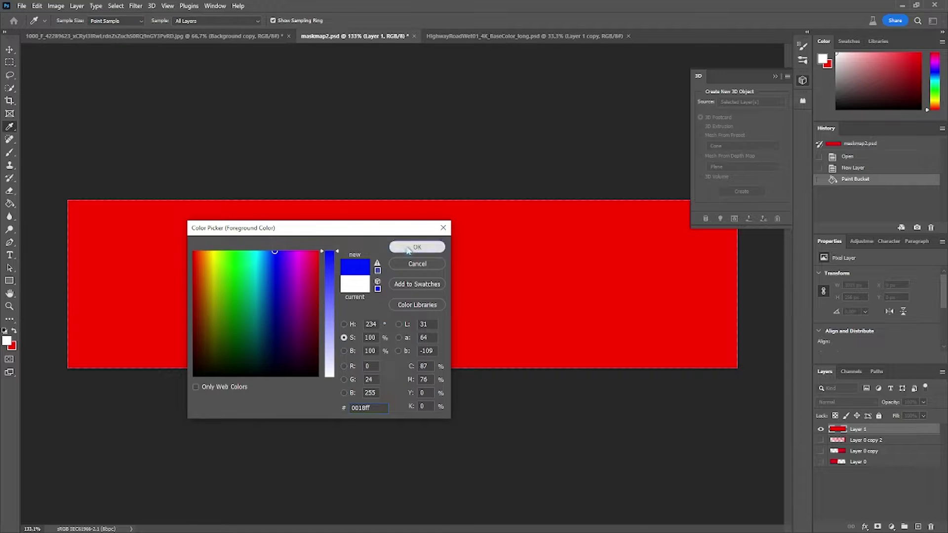
pyautogui.click(409, 247)
pyautogui.moveTo(98, 180)
pyautogui.mouseDown()
pyautogui.moveTo(133, 161)
pyautogui.moveTo(187, 174)
pyautogui.moveTo(327, 153)
pyautogui.moveTo(564, 151)
pyautogui.mouseUp()
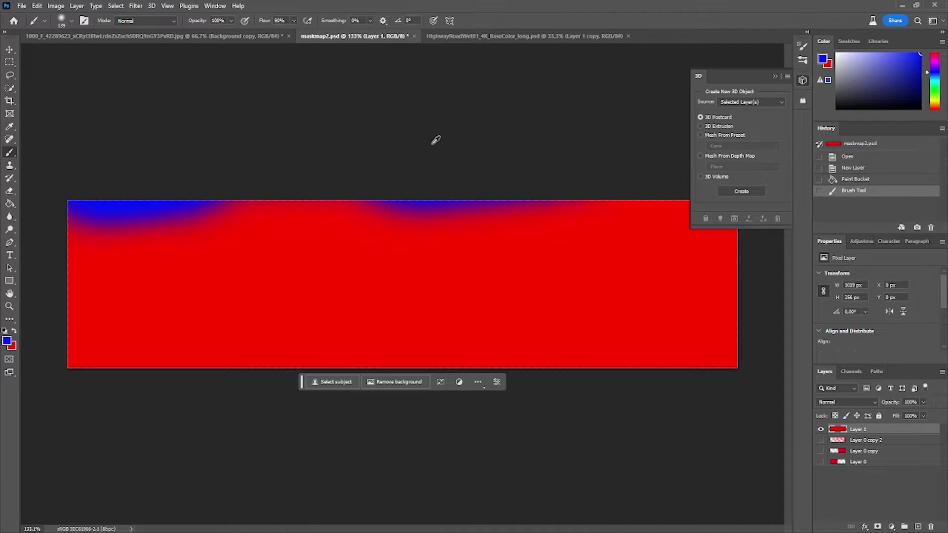
# Enlarge the soft brush to about 155 px, set its opacity to 35%, and paint blue along the upper and lower mask edges.
pyautogui.moveTo(439, 286)
pyautogui.mouseDown()
pyautogui.moveTo(387, 287)
pyautogui.moveTo(439, 287)
pyautogui.mouseUp()
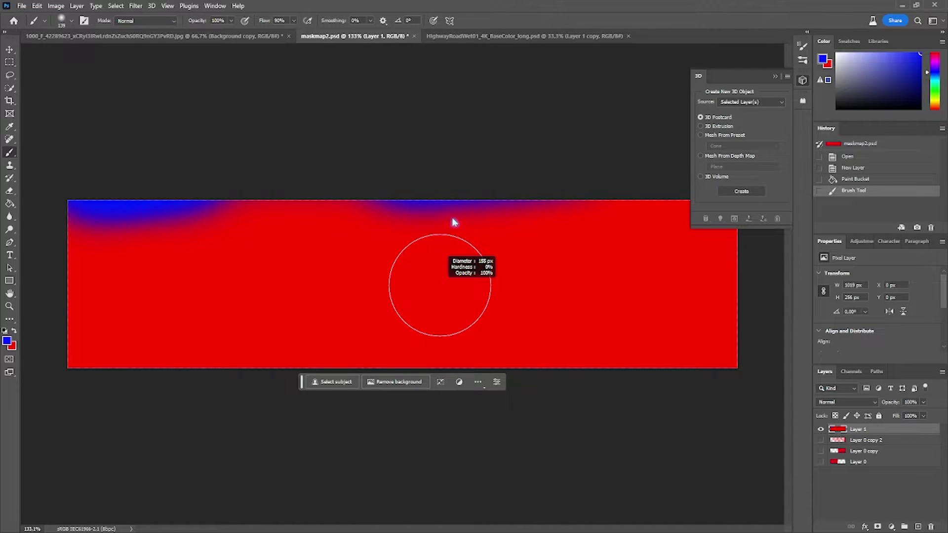
pyautogui.moveTo(203, 24); pyautogui.dragTo(171, 25)
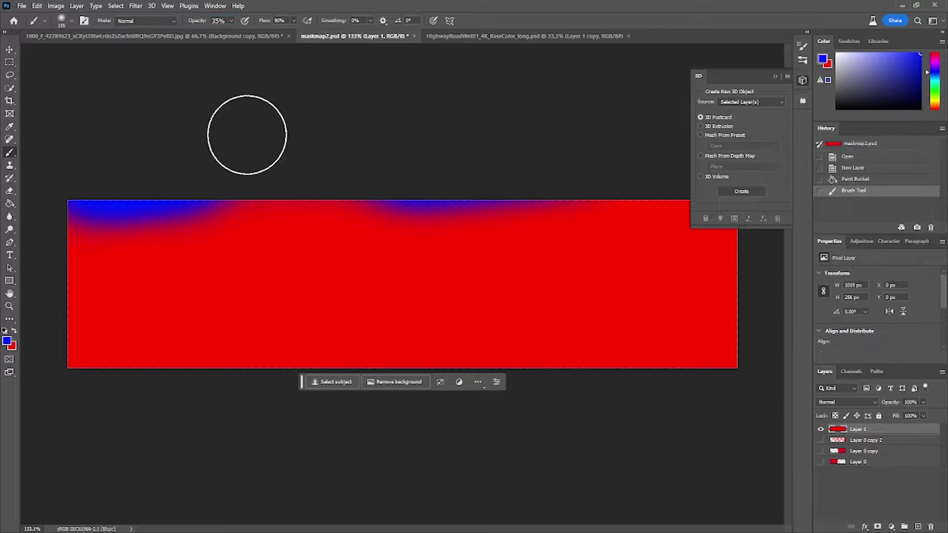
pyautogui.moveTo(248, 133)
pyautogui.mouseDown()
pyautogui.moveTo(281, 173)
pyautogui.moveTo(278, 153)
pyautogui.moveTo(522, 144)
pyautogui.moveTo(526, 199)
pyautogui.moveTo(790, 163)
pyautogui.mouseUp()
pyautogui.moveTo(756, 318)
pyautogui.mouseDown()
pyautogui.moveTo(355, 398)
pyautogui.moveTo(637, 404)
pyautogui.mouseUp()
# Reduce the brush size and paint thin and medium wavy blue strokes lengthwise through the middle of the red mask.
pyautogui.keyDown('alt'); pyautogui.rightClick(253, 302); pyautogui.keyUp('alt')
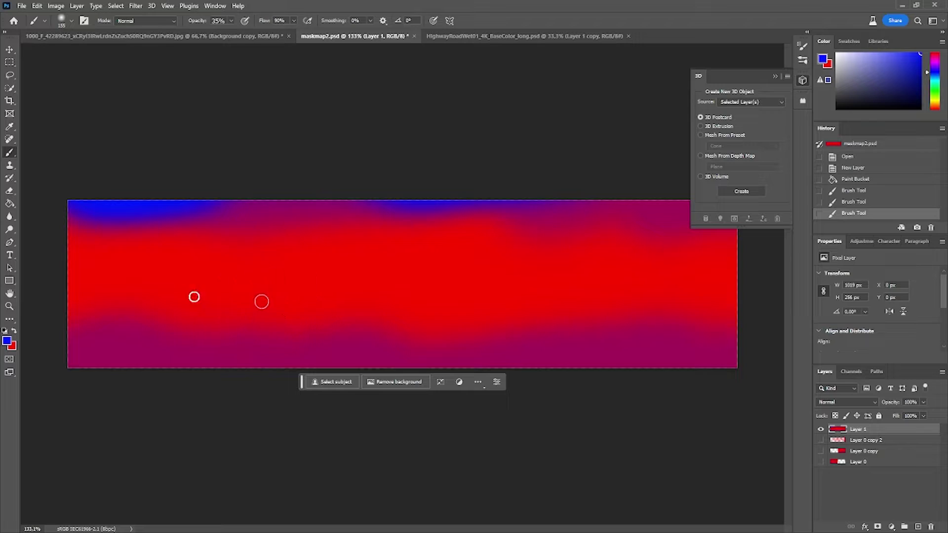
pyautogui.moveTo(123, 288)
pyautogui.mouseDown()
pyautogui.moveTo(435, 250)
pyautogui.moveTo(672, 241)
pyautogui.mouseUp()
pyautogui.keyDown('alt'); pyautogui.rightClick(326, 272); pyautogui.keyUp('alt')
pyautogui.moveTo(326, 271)
pyautogui.mouseDown()
pyautogui.moveTo(377, 264)
pyautogui.moveTo(447, 311)
pyautogui.mouseUp()
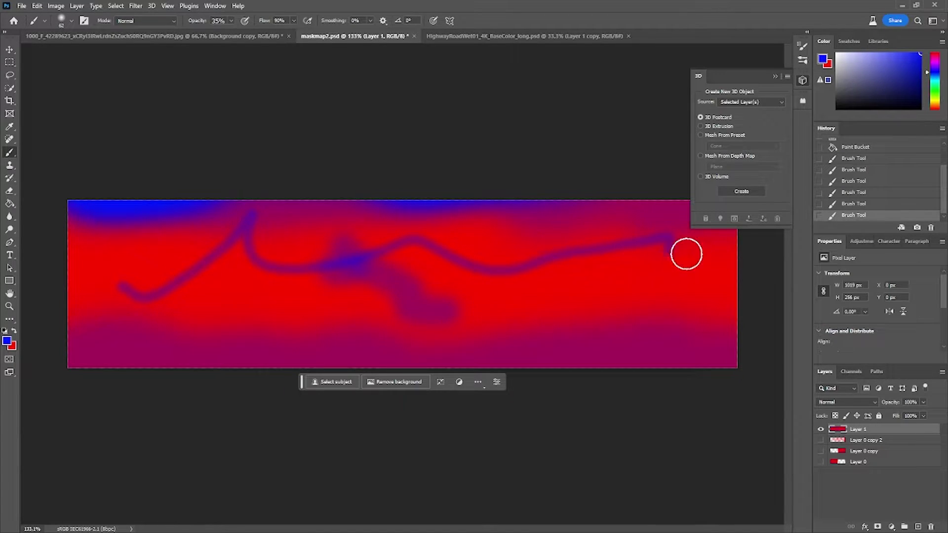
pyautogui.moveTo(394, 268)
pyautogui.mouseDown()
pyautogui.moveTo(559, 304)
pyautogui.moveTo(721, 316)
pyautogui.mouseUp()
# Check the base colour texture's layout and make the original mask layers visible again in maskmap2.psd.
pyautogui.click(489, 36)
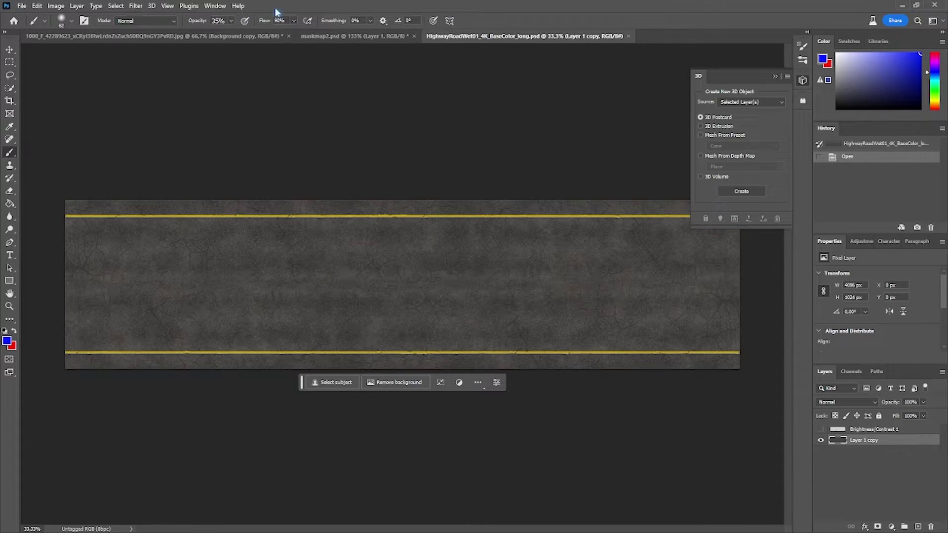
pyautogui.click(346, 36)
pyautogui.keyDown('alt'); pyautogui.click(820, 430); pyautogui.keyUp('alt')
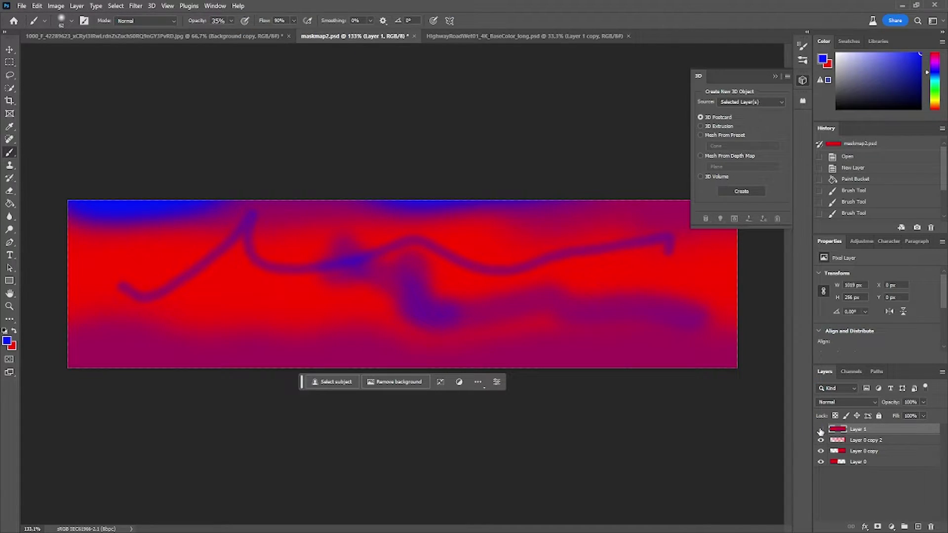
# Hide Layer 1, examine the original red and blue mask along its whole length and edges, and show Layer 1 again.
pyautogui.click(820, 430)
pyautogui.scroll(2, 351, 360)
pyautogui.scroll(-3, 641, 311)
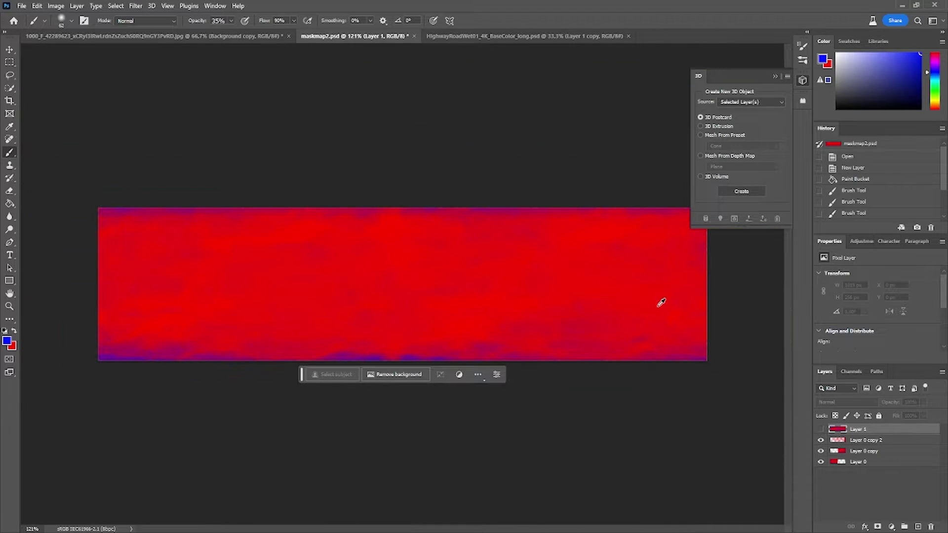
pyautogui.scroll(3, 661, 302)
pyautogui.scroll(-3, 365, 258)
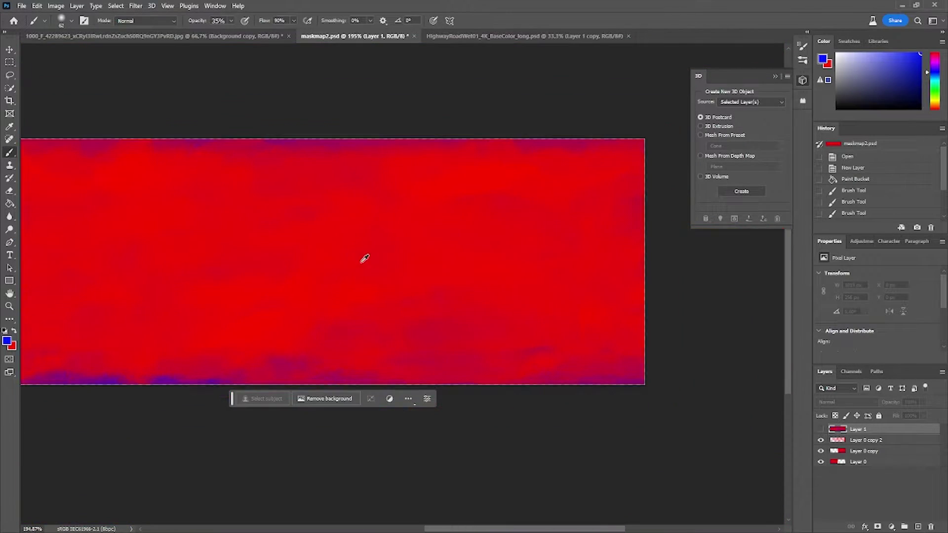
pyautogui.moveTo(134, 246); pyautogui.dragTo(538, 267)
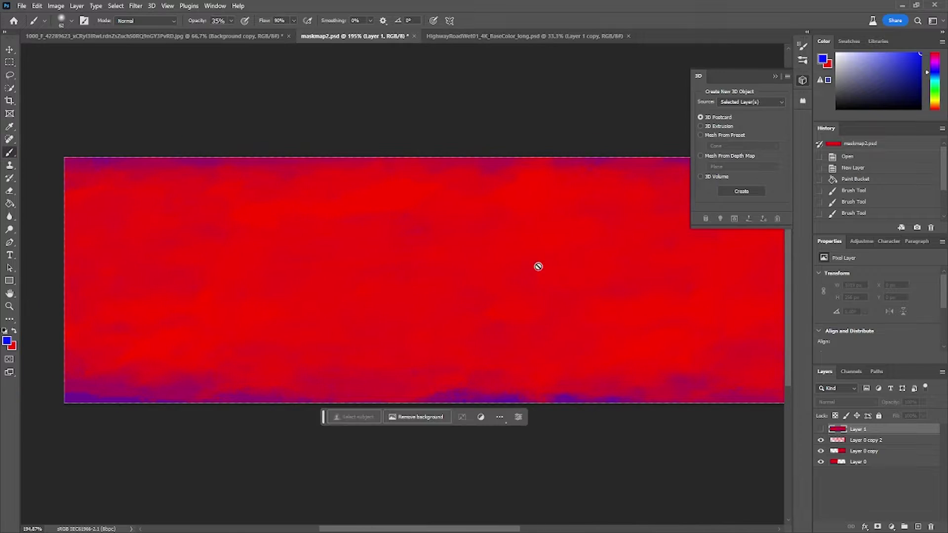
pyautogui.scroll(-2, 457, 330)
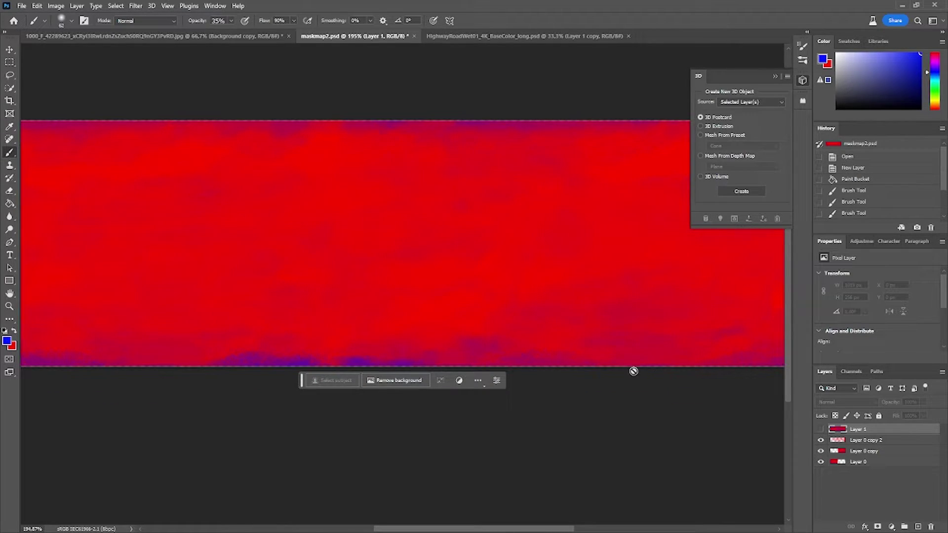
pyautogui.moveTo(455, 241); pyautogui.dragTo(206, 318)
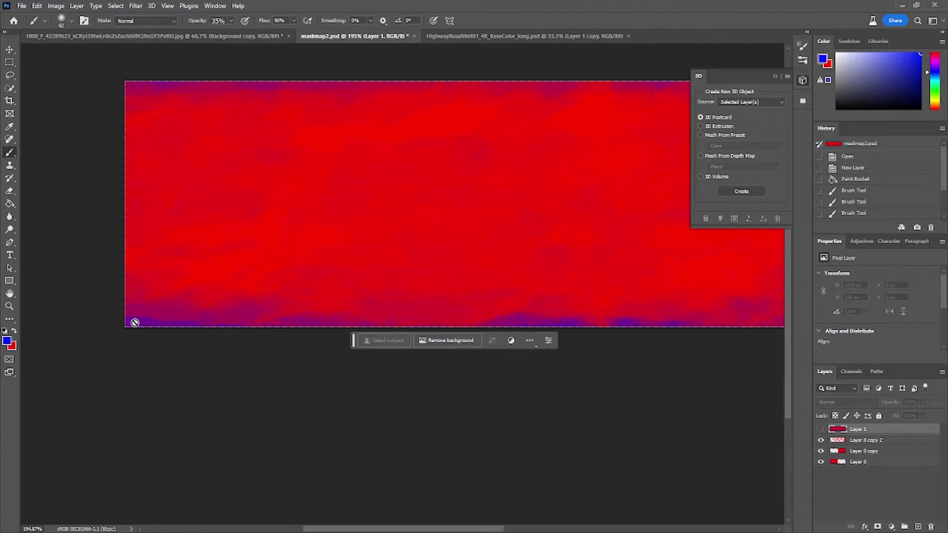
pyautogui.moveTo(593, 292); pyautogui.dragTo(501, 313)
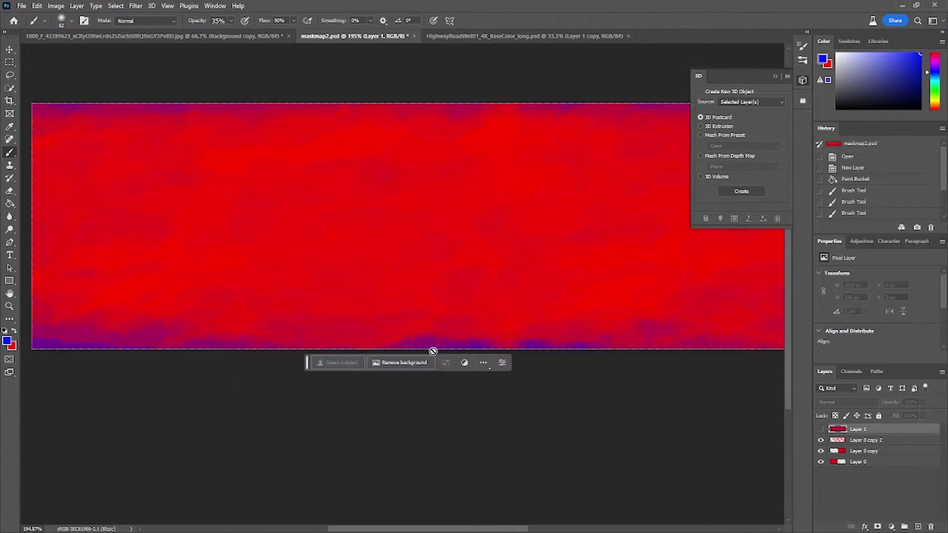
pyautogui.moveTo(638, 324); pyautogui.dragTo(431, 334)
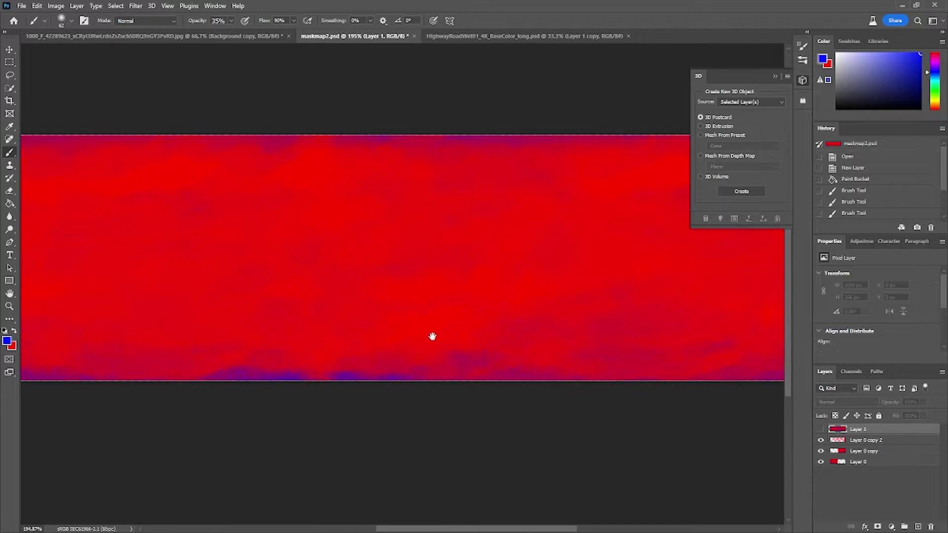
pyautogui.hscroll(2, 445, 269)
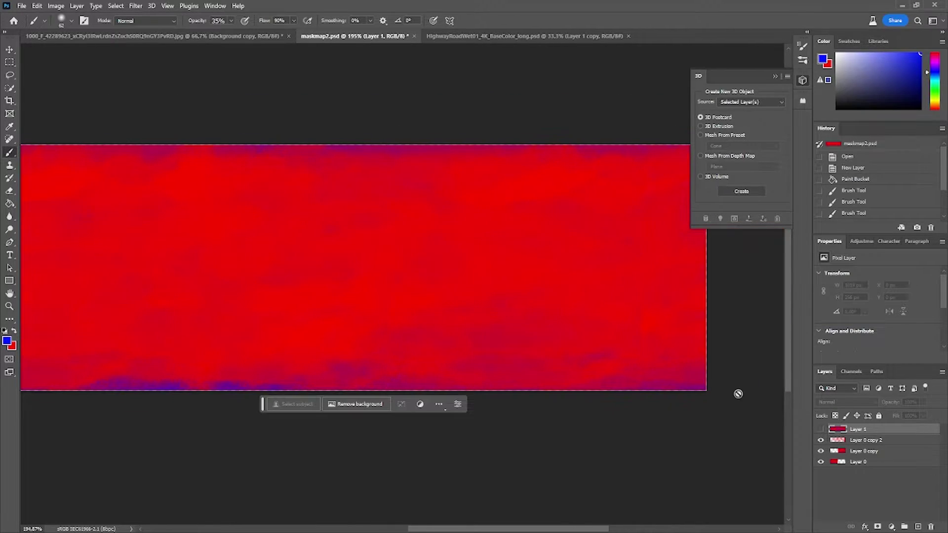
pyautogui.click(820, 429)
pyautogui.scroll(-1, 487, 235)
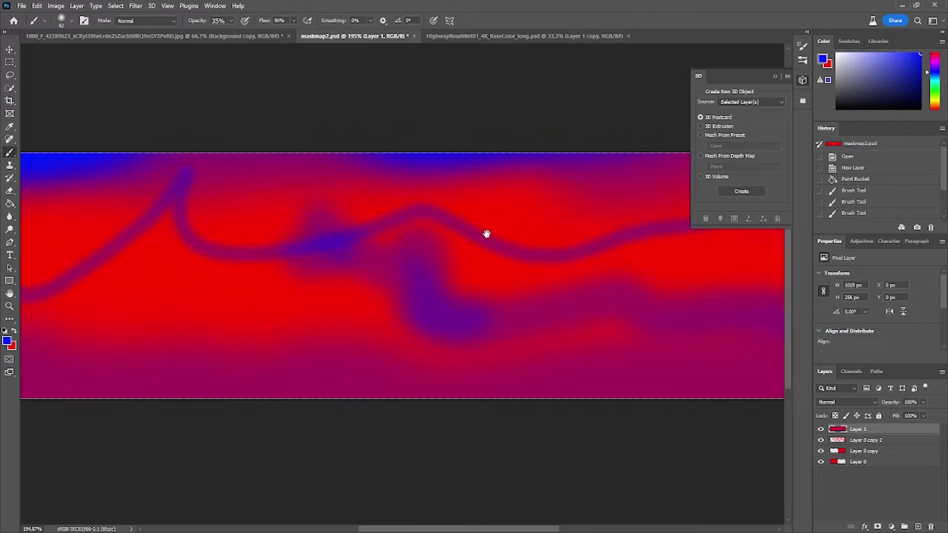
# Choose the Kyle's Ultimate Pastel Palooza brush, try a blue stroke across the mask's middle, and undo it.
pyautogui.click(68, 25)
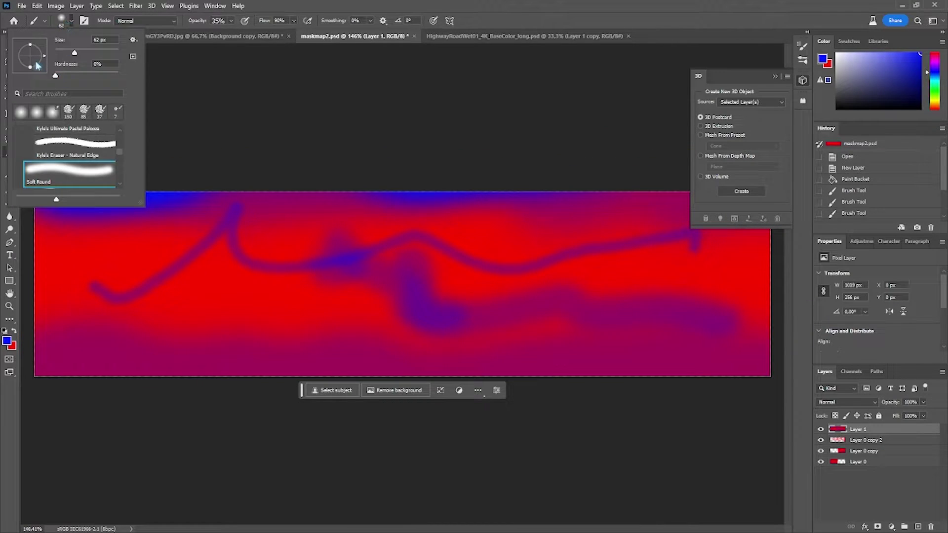
pyautogui.moveTo(37, 65); pyautogui.dragTo(53, 88)
pyautogui.scroll(5, 126, 162)
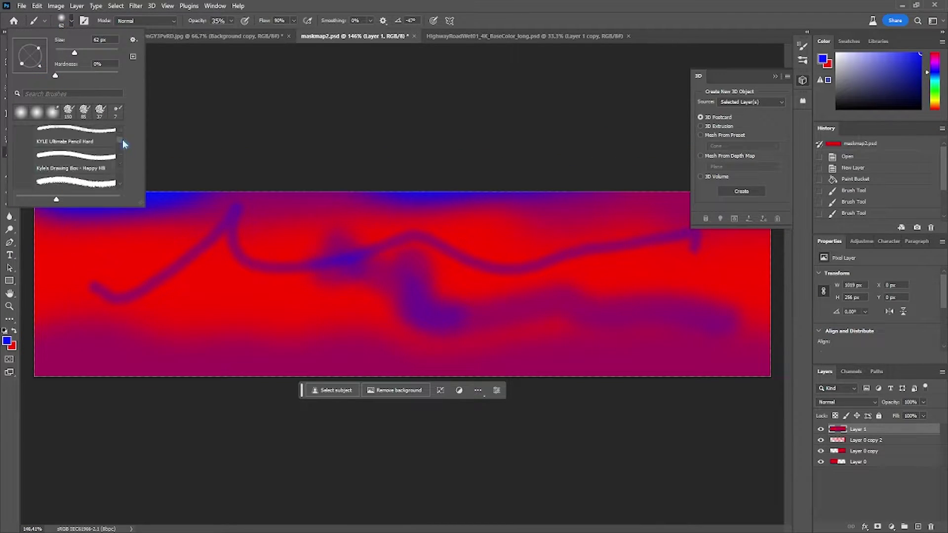
pyautogui.scroll(5, 124, 149)
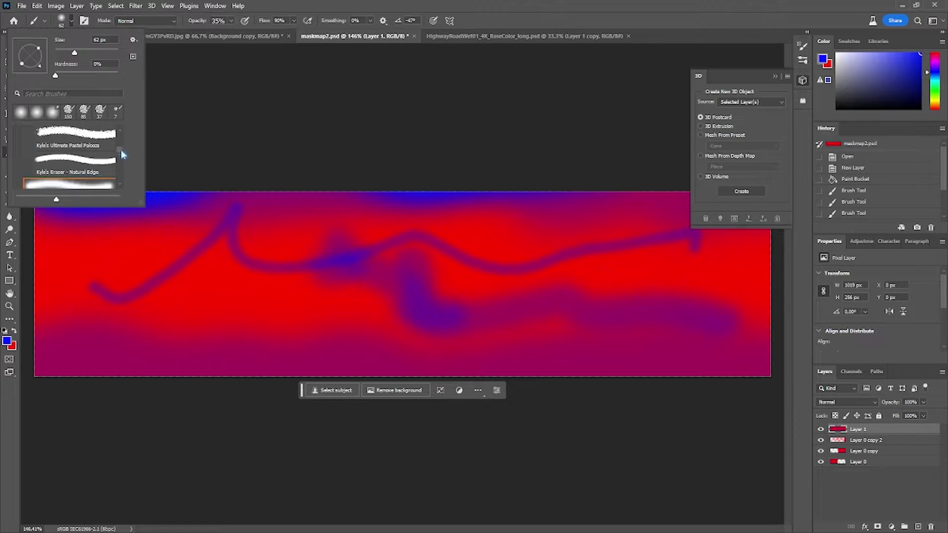
pyautogui.moveTo(120, 167); pyautogui.dragTo(123, 150)
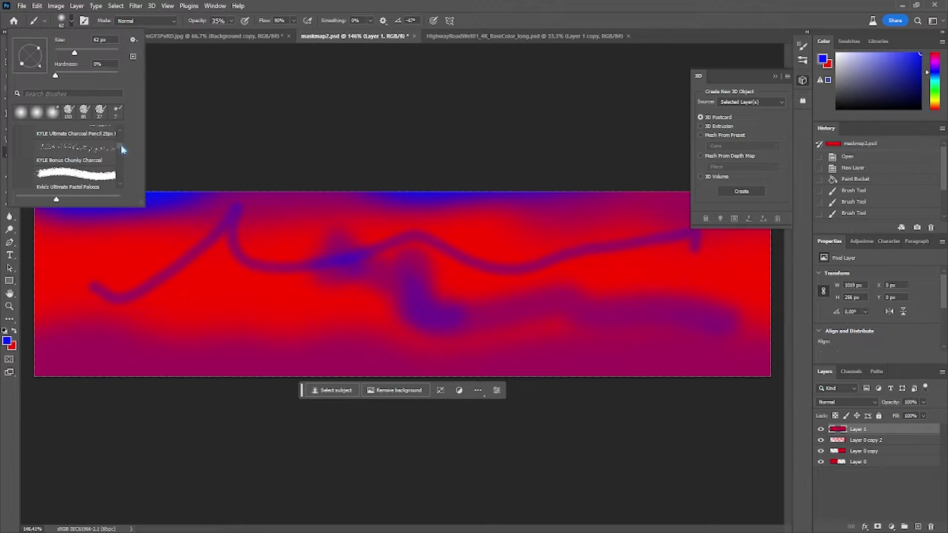
pyautogui.doubleClick(73, 186)
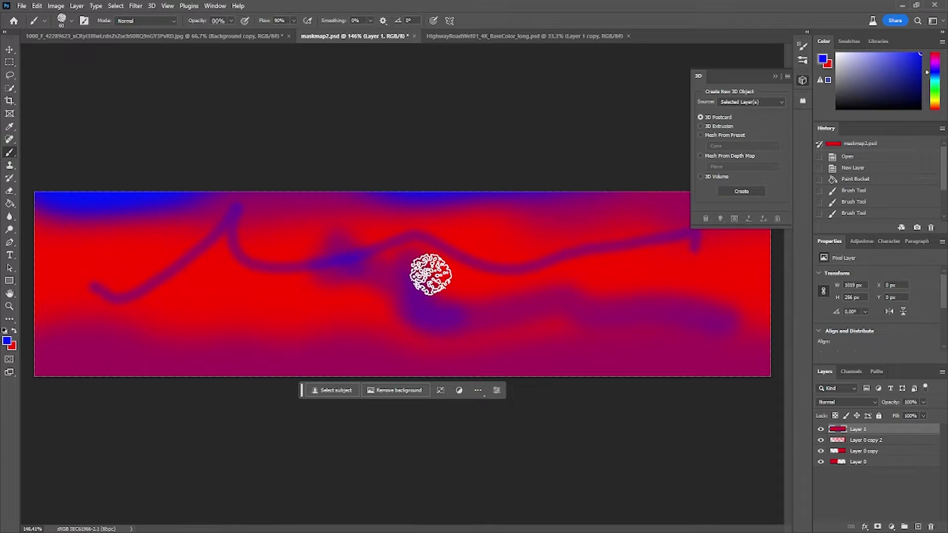
pyautogui.moveTo(431, 275); pyautogui.dragTo(625, 275)
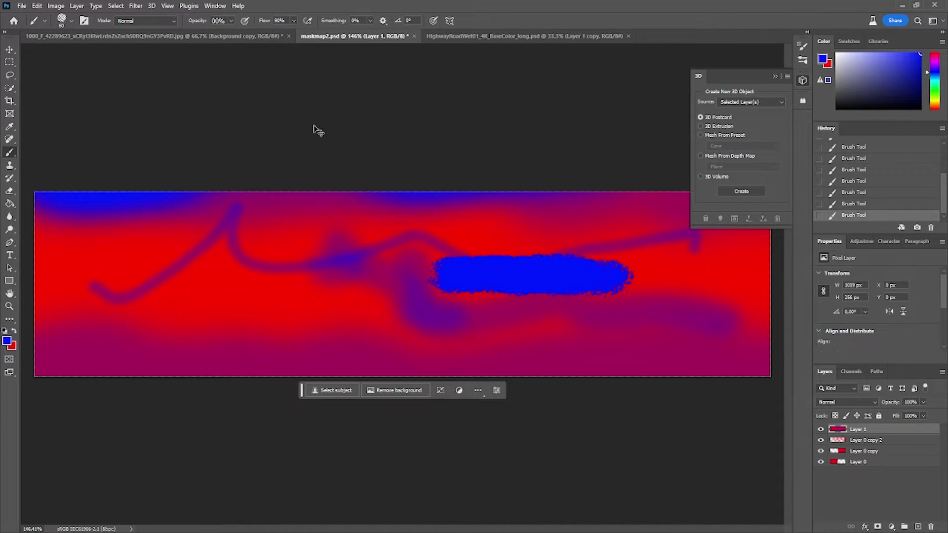
pyautogui.hotkey('ctrl', 'z')
# Lower the textured brush's opacity to 13% and paint faint irregular blue patches across the middle and lower mask.
pyautogui.press('0')
pyautogui.press('1')
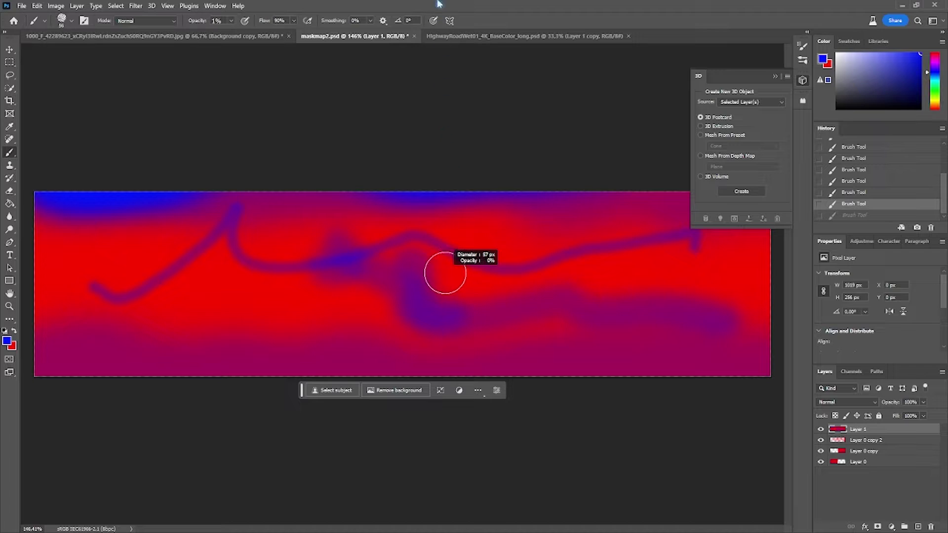
pyautogui.moveTo(334, 260)
pyautogui.mouseDown()
pyautogui.moveTo(342, 319)
pyautogui.moveTo(350, 275)
pyautogui.moveTo(317, 317)
pyautogui.moveTo(193, 286)
pyautogui.moveTo(58, 287)
pyautogui.moveTo(53, 311)
pyautogui.moveTo(171, 334)
pyautogui.moveTo(332, 336)
pyautogui.moveTo(120, 387)
pyautogui.mouseUp()
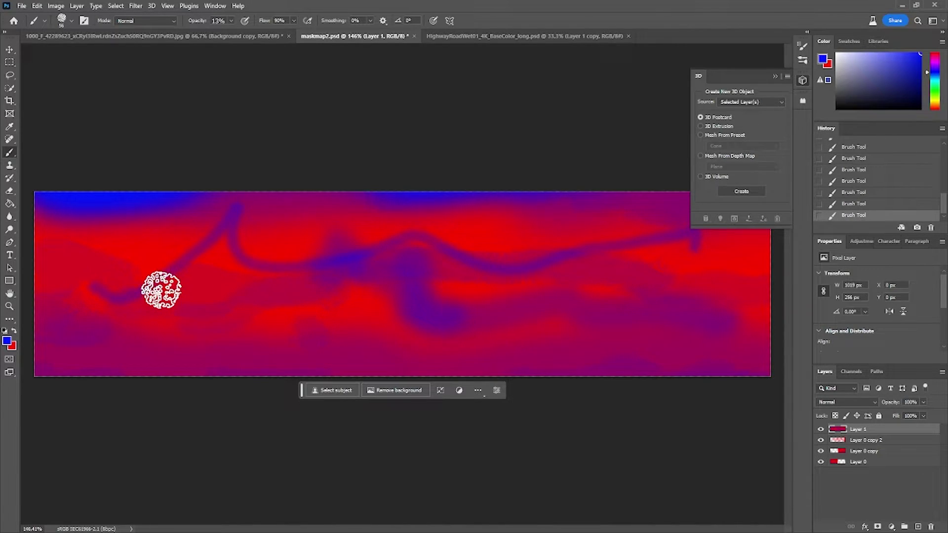
# Compare the painted mask with the 1000_F JPG document and the road base colour texture.
pyautogui.click(208, 37)
pyautogui.click(364, 37)
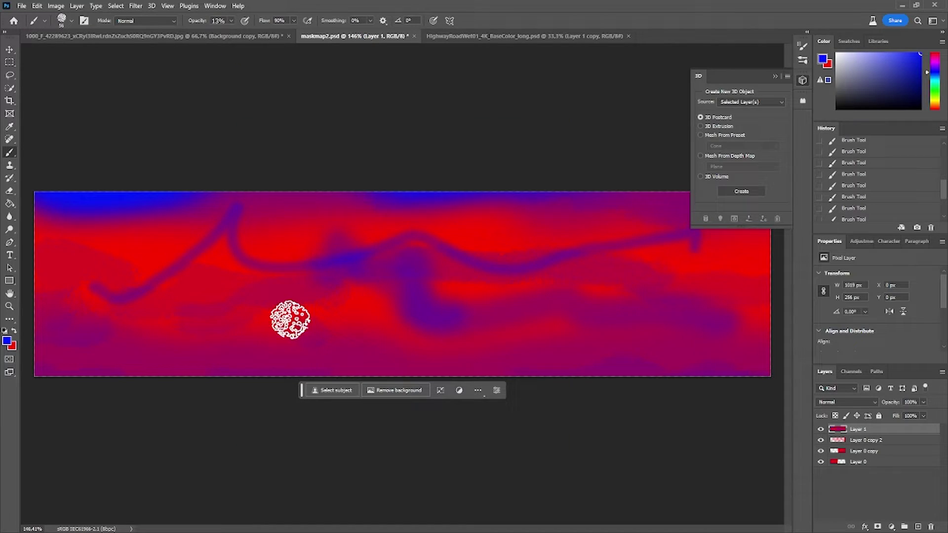
pyautogui.click(489, 40)
pyautogui.click(349, 37)
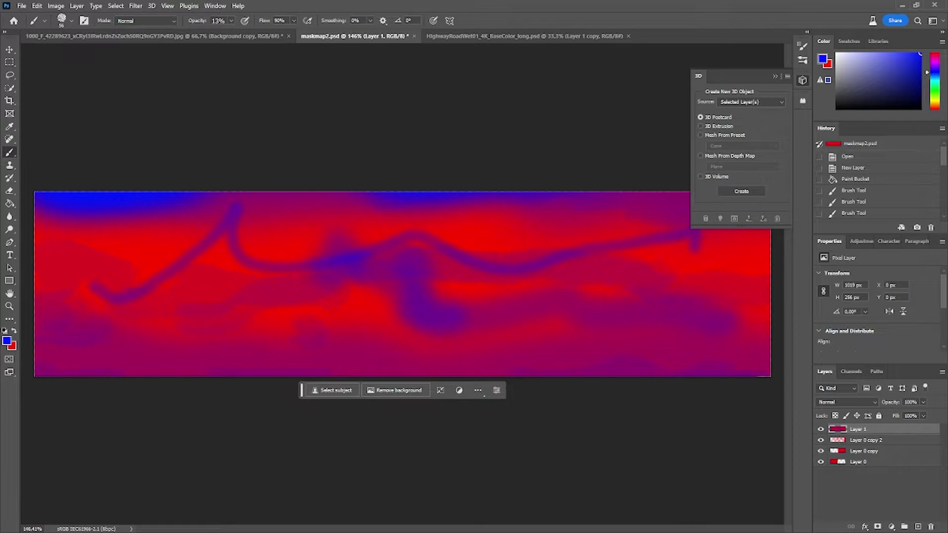
# Start saving a copy of the HighwayRoadWet01_4K_BaseColor_long document in the DDS - NVIDIA Texture Tools Exporter format.
pyautogui.click(482, 37)
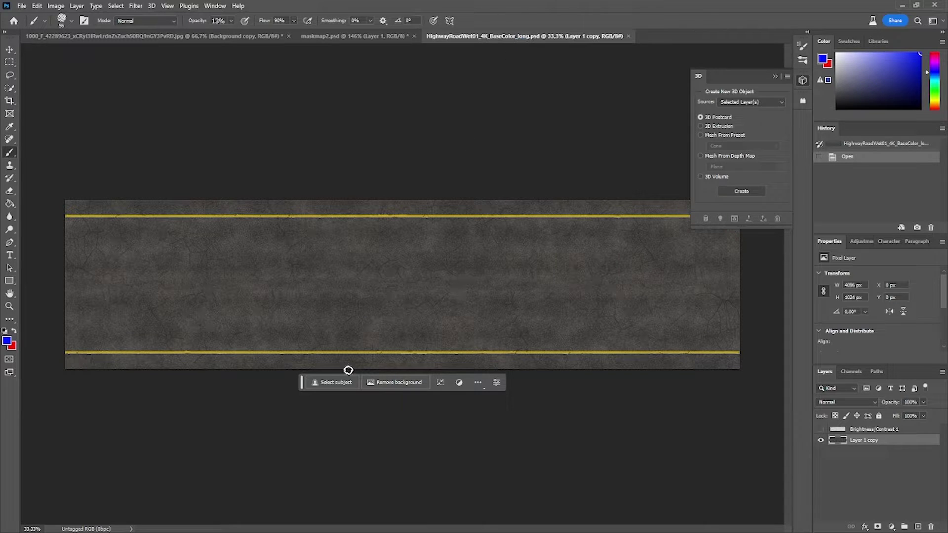
pyautogui.click(22, 6)
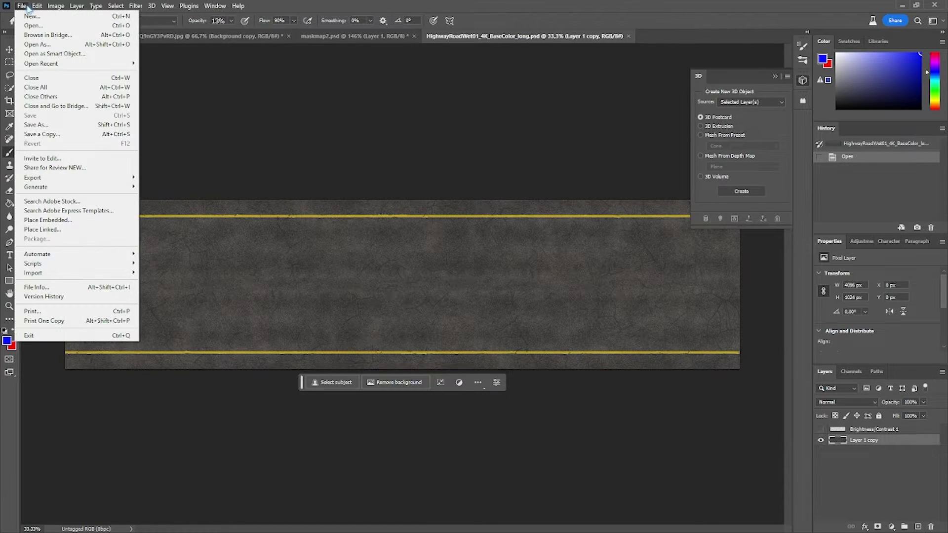
pyautogui.click(36, 124)
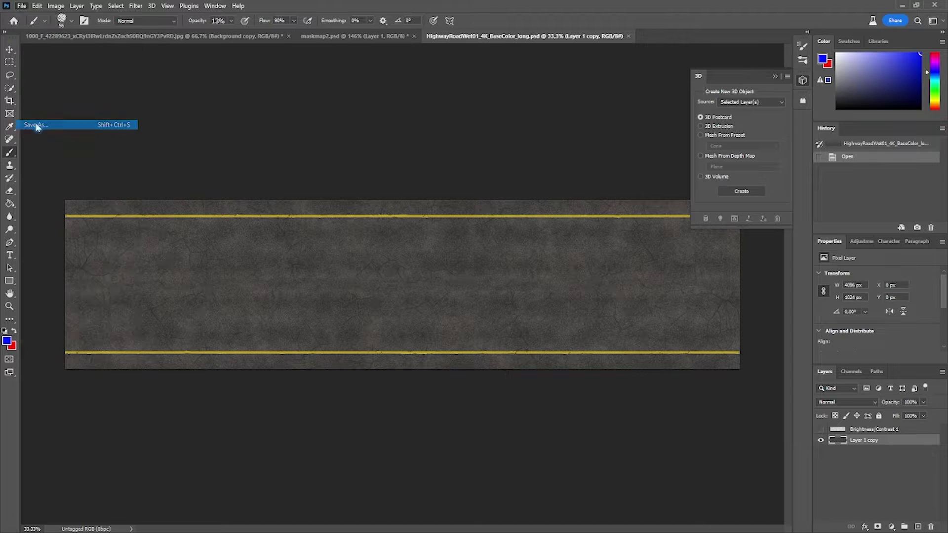
pyautogui.moveTo(234, 10); pyautogui.dragTo(362, 109)
pyautogui.click(265, 329)
pyautogui.click(265, 330)
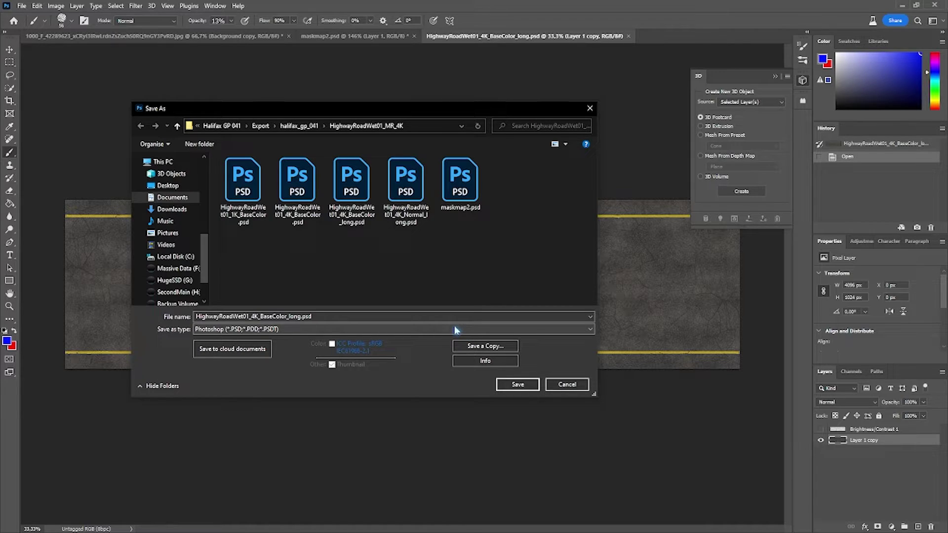
pyautogui.click(483, 347)
pyautogui.click(274, 329)
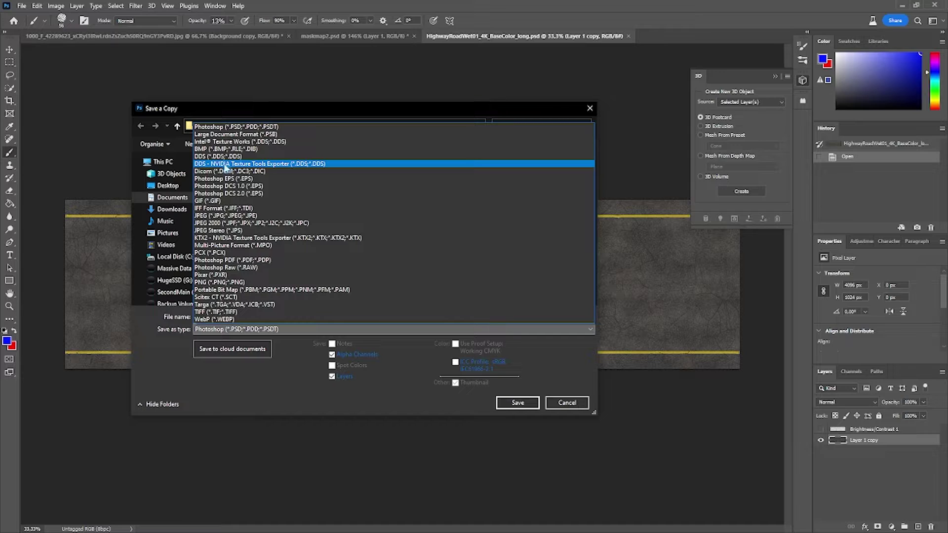
pyautogui.click(225, 163)
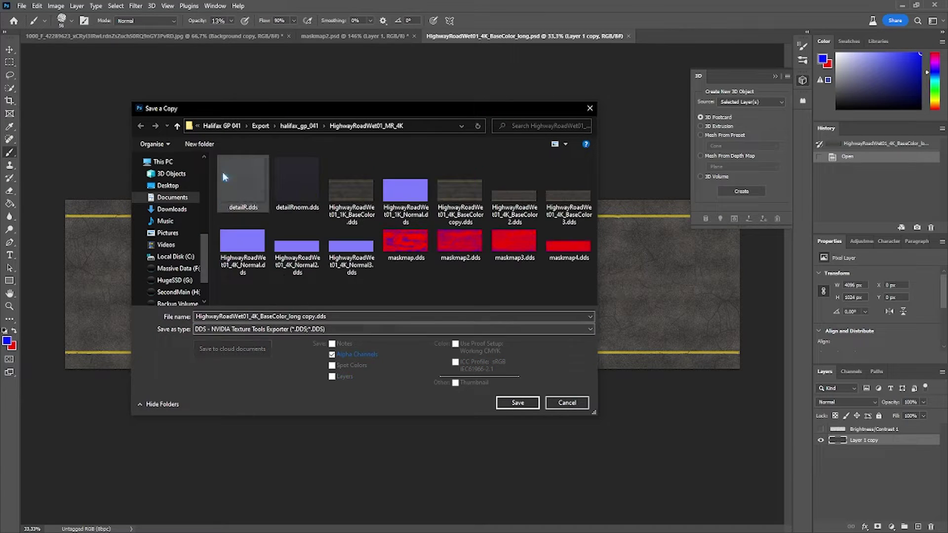
# Name the DDS copy of the road base colour track1_diffuse and continue to the NVIDIA export settings.
pyautogui.click(312, 316)
pyautogui.click(316, 317)
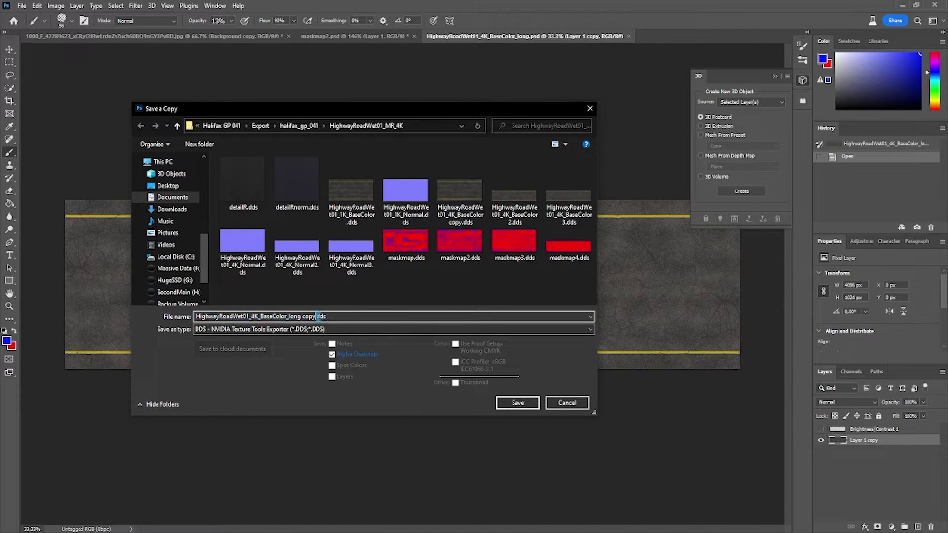
pyautogui.moveTo(317, 316); pyautogui.dragTo(106, 321)
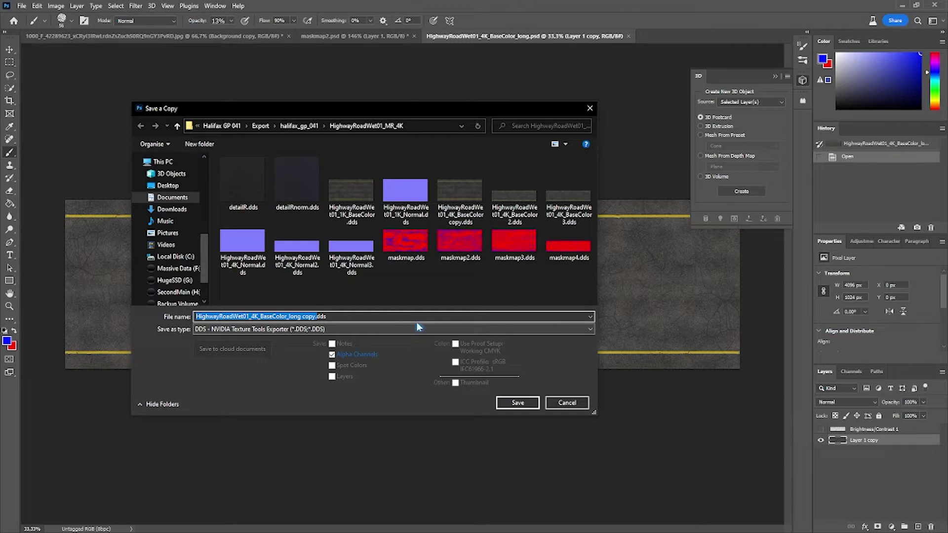
pyautogui.press('Left')
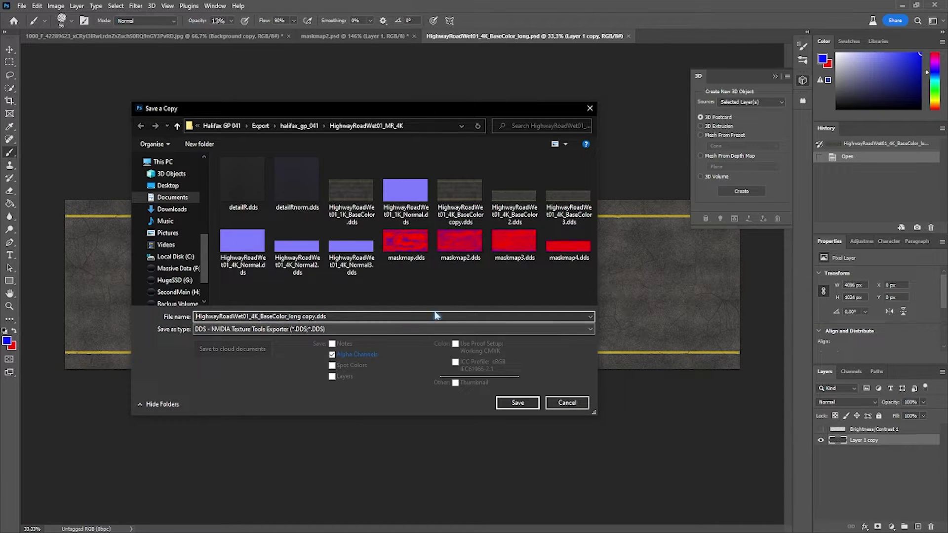
pyautogui.moveTo(313, 316); pyautogui.dragTo(71, 333)
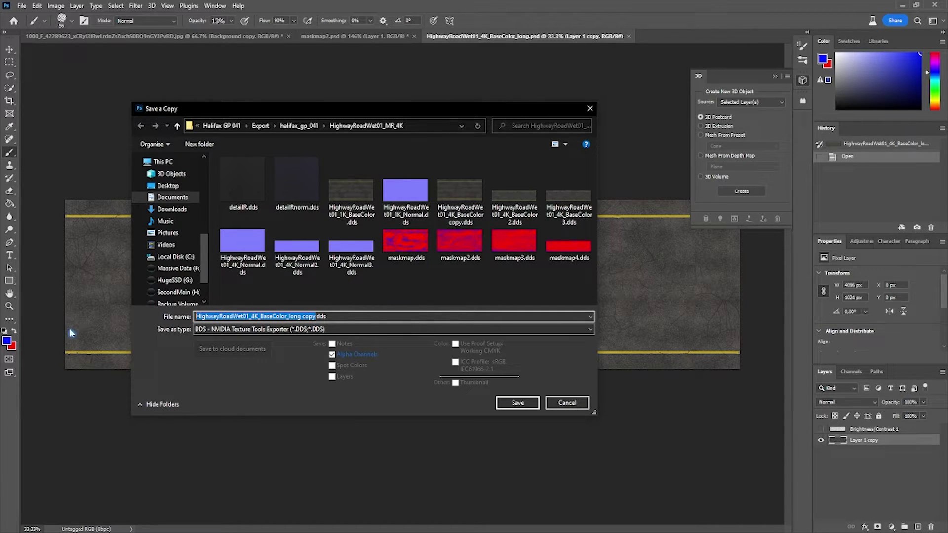
pyautogui.write('track1_diffuse')
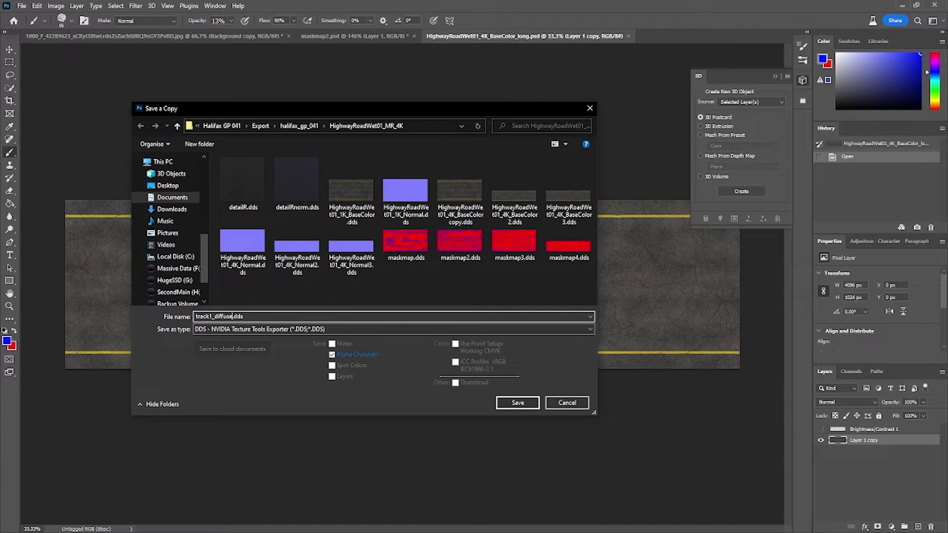
pyautogui.click(522, 403)
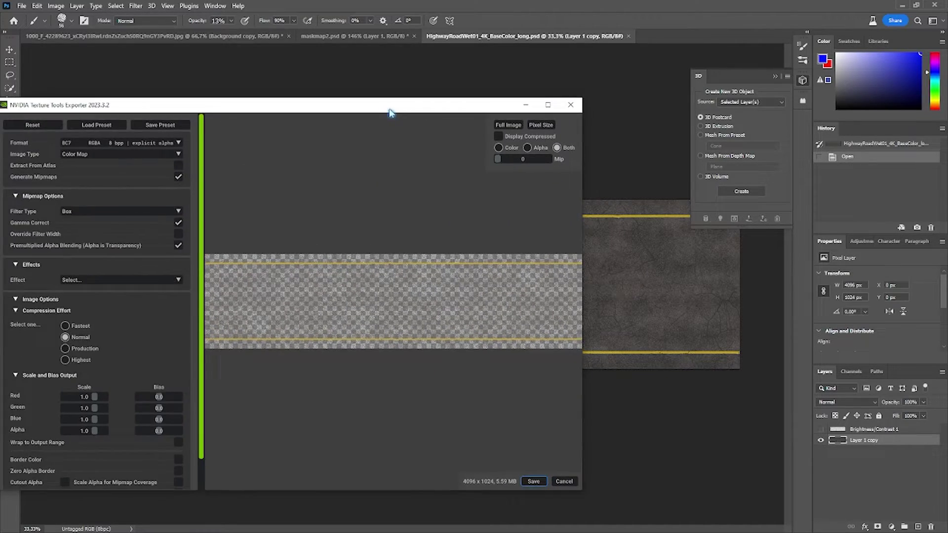
# Set the texture's compression format to BC3 RGBA 8 bpp (DXT5, interpolated alpha) and export it.
pyautogui.moveTo(391, 109); pyautogui.dragTo(526, 93)
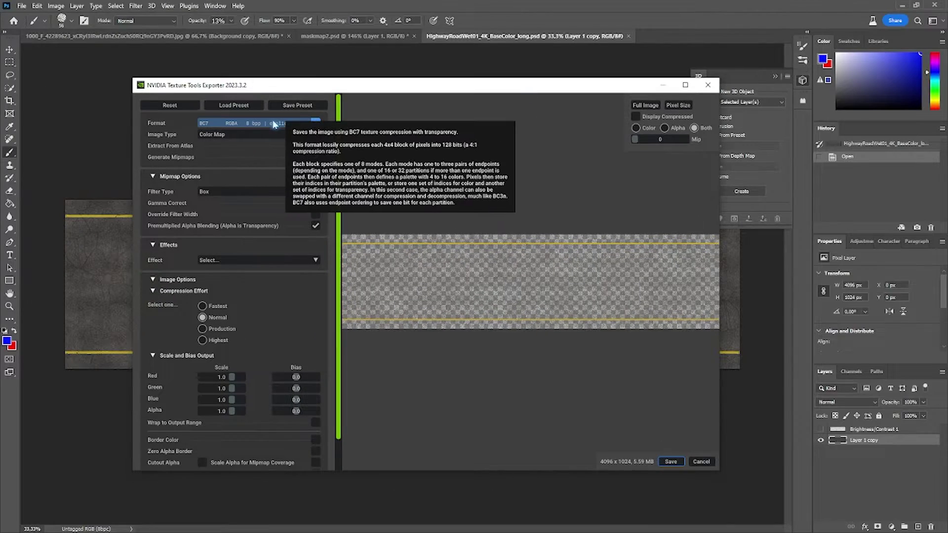
pyautogui.click(315, 123)
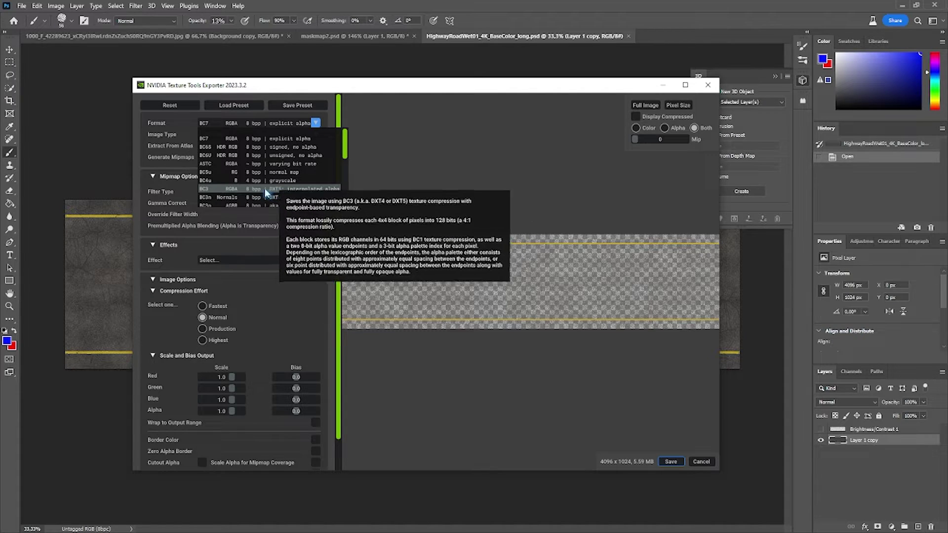
pyautogui.click(212, 189)
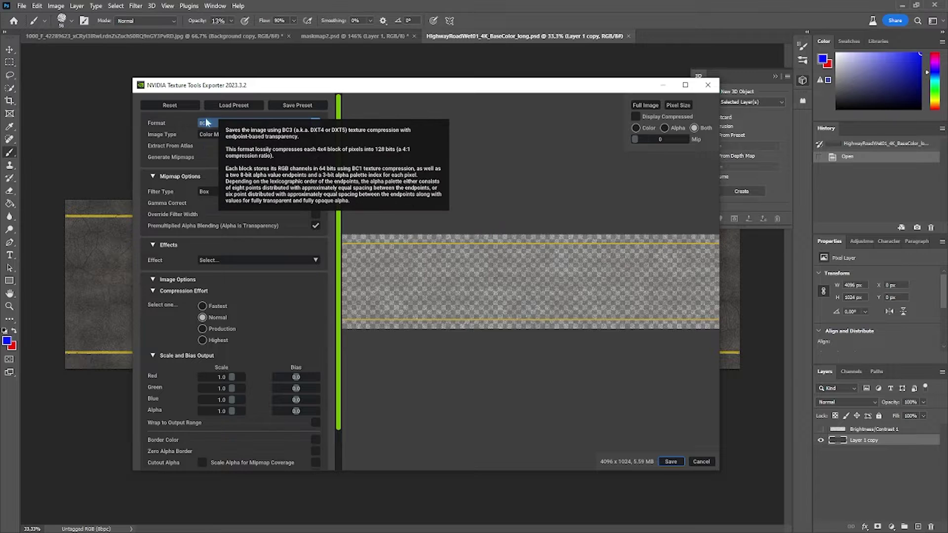
pyautogui.click(676, 459)
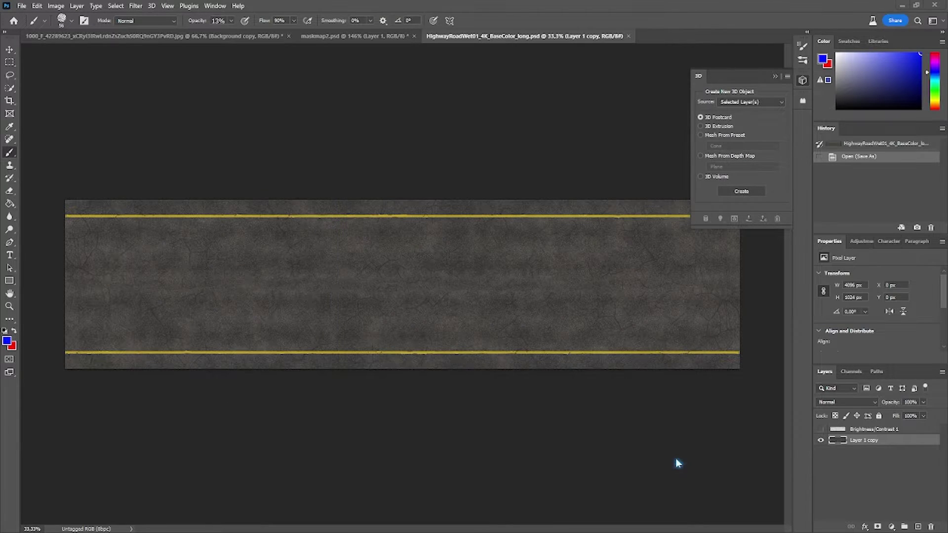
# Check track1_diffuse.dds and HighwayRoadWet01_4K_Normal2.dds in the HighwayRoadWet01_MR_4K export folder.
pyautogui.hotkey('alt', 'Tab')
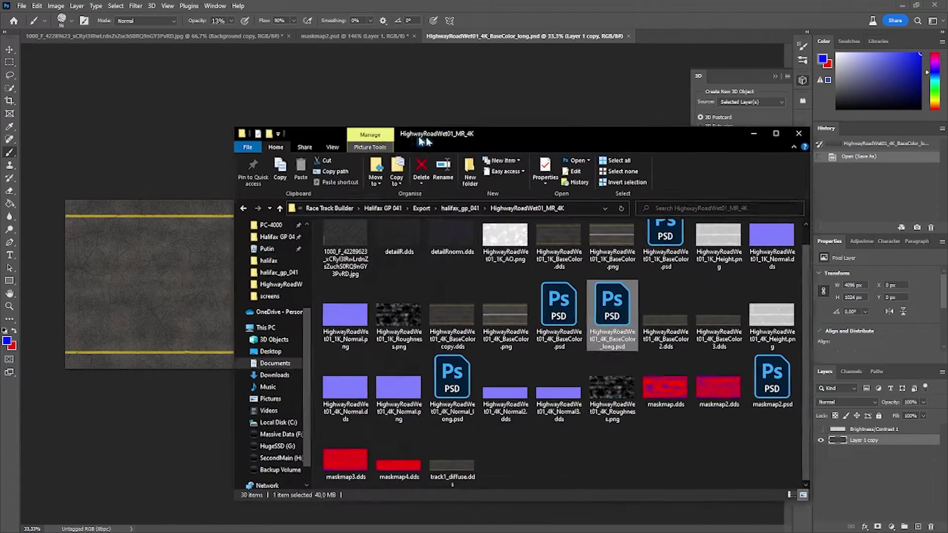
pyautogui.click(422, 471)
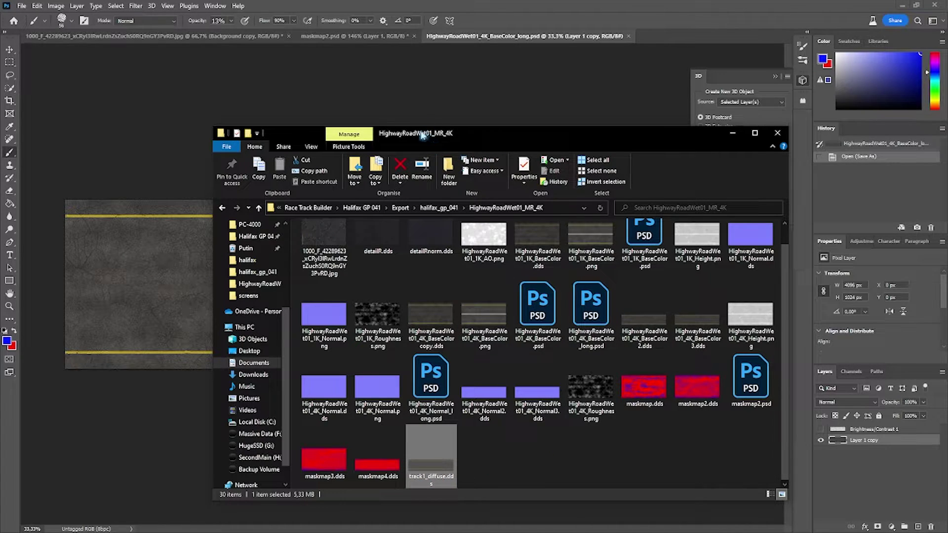
pyautogui.moveTo(417, 137); pyautogui.dragTo(366, 96)
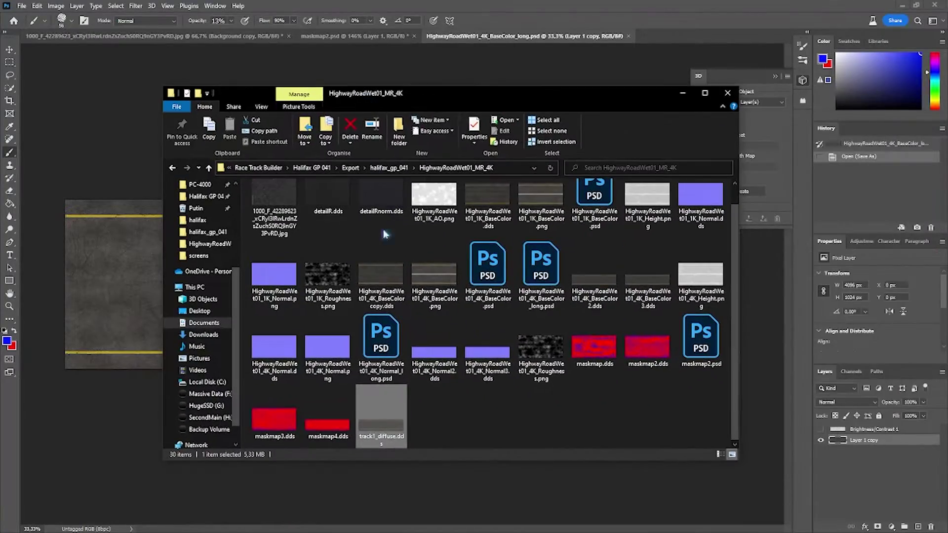
pyautogui.click(435, 371)
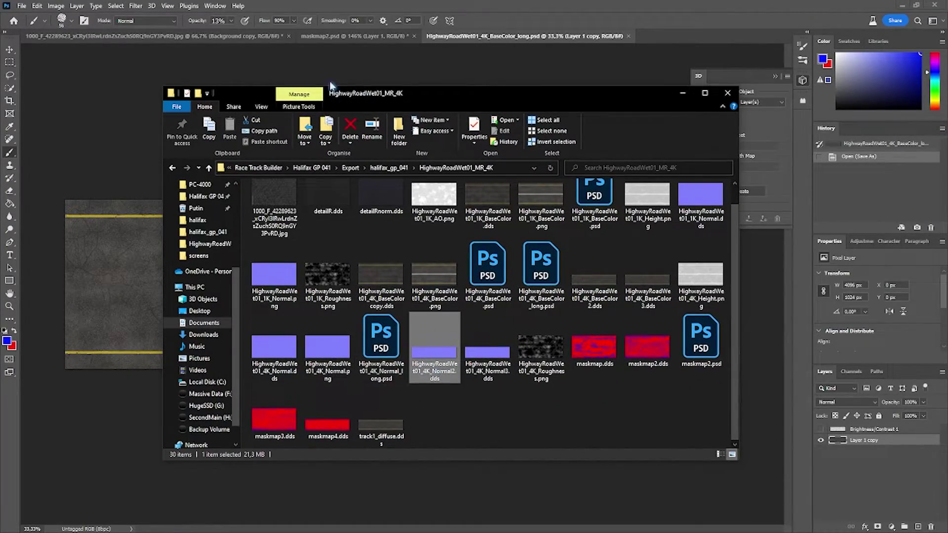
# Compare the detail texture's earlier greyscale state with its generated normal map in the 1000_F JPG document, restoring the normal map.
pyautogui.click(148, 36)
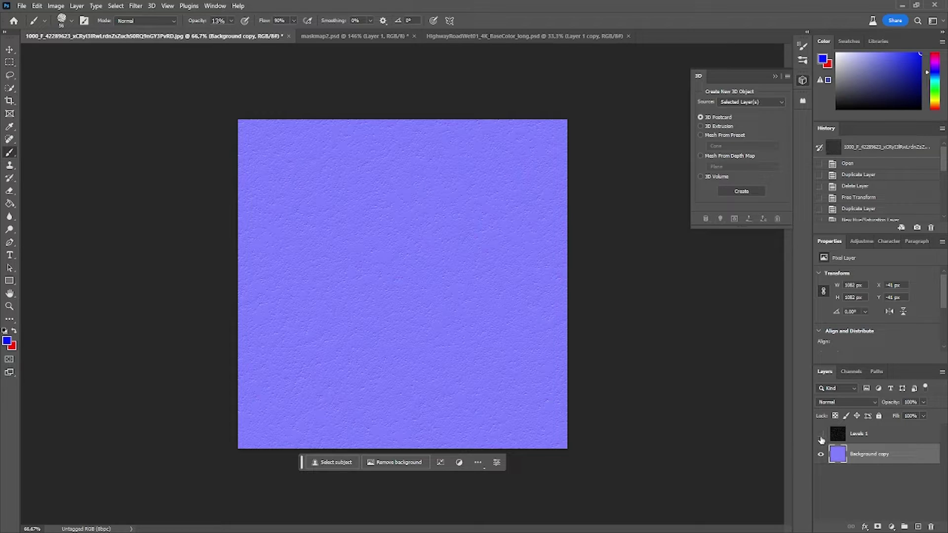
pyautogui.click(821, 455)
pyautogui.click(821, 455)
pyautogui.scroll(-5, 868, 195)
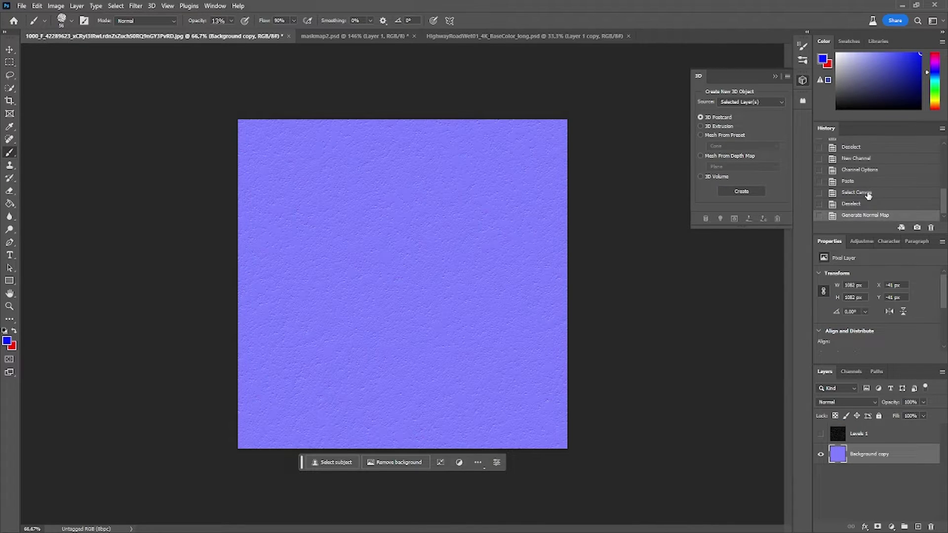
pyautogui.click(869, 194)
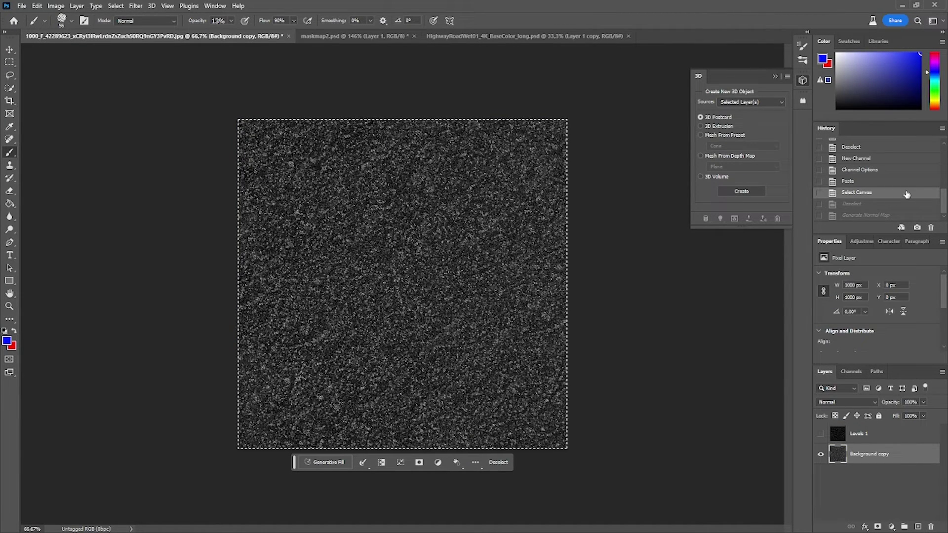
pyautogui.click(873, 215)
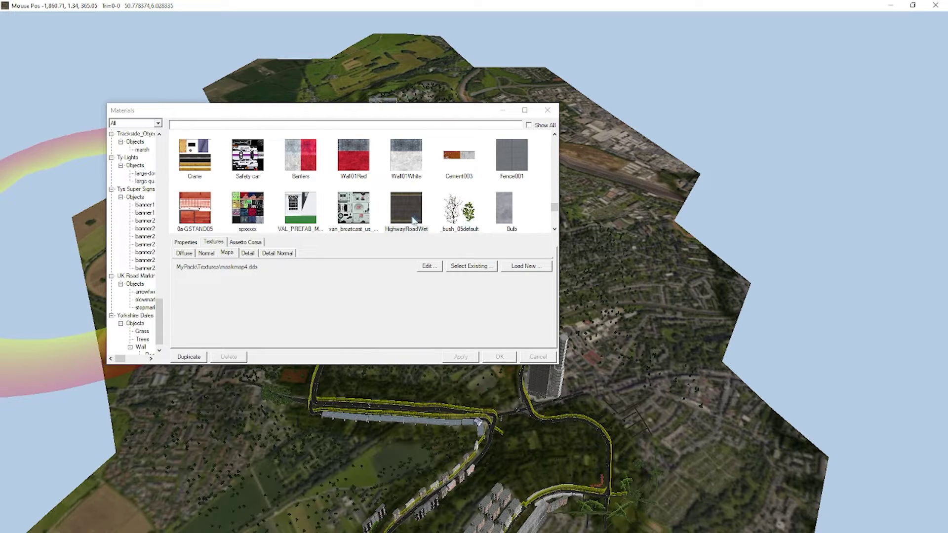
# Switch to Race Track Builder, close the Materials window and try the wet highway road material on the track at the sharp bend.
pyautogui.click(547, 110)
pyautogui.scroll(5, 339, 375)
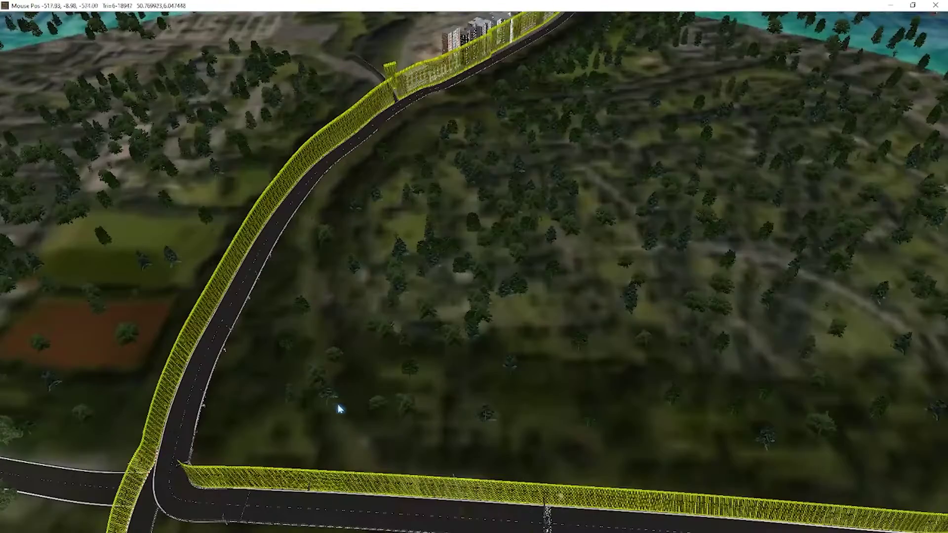
pyautogui.scroll(2, 321, 385)
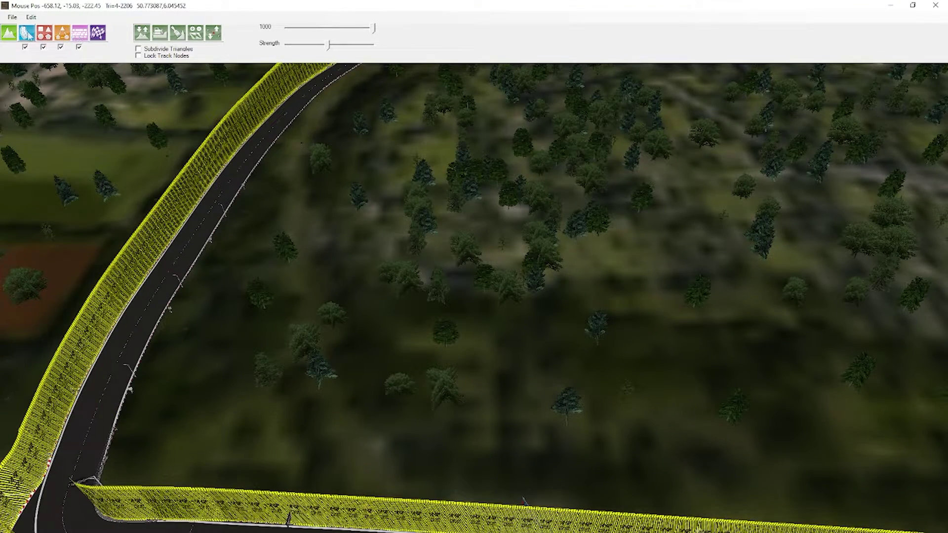
pyautogui.click(27, 33)
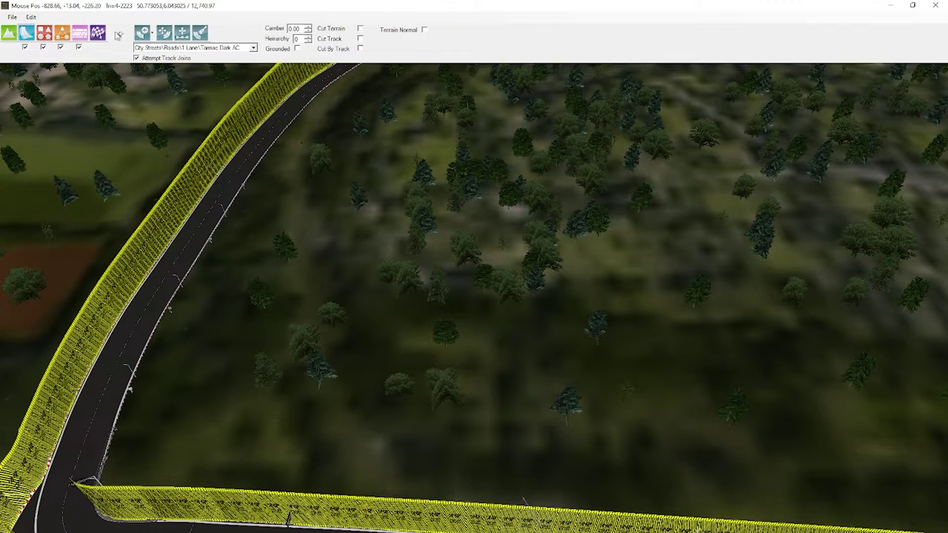
pyautogui.click(201, 34)
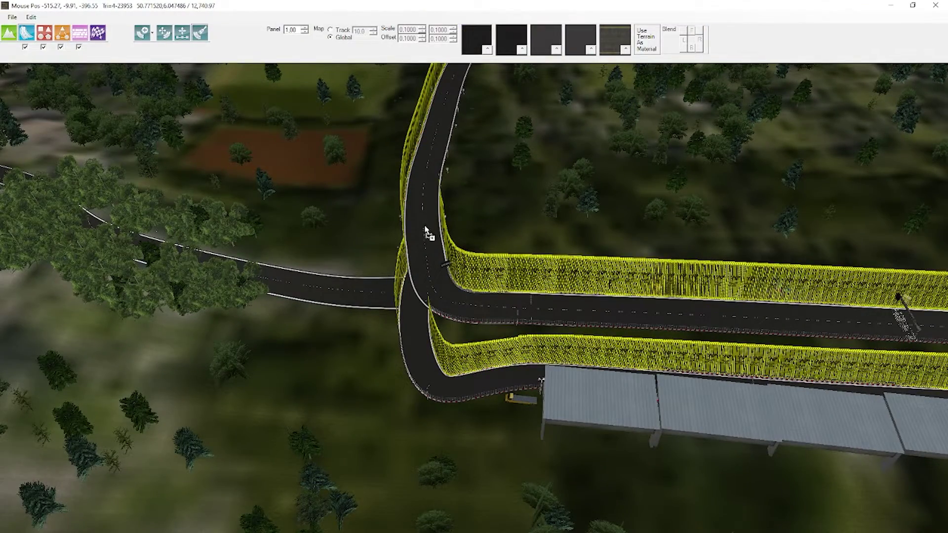
pyautogui.scroll(6, 426, 231)
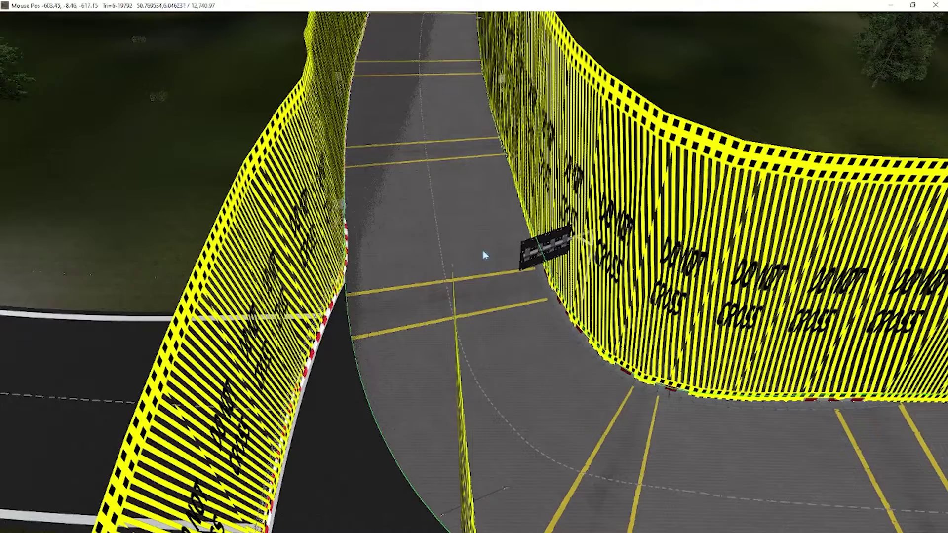
pyautogui.click(484, 252)
# Examine the wet road surface and its yellow edge lines along the straight and around the bend, and undo the material application.
pyautogui.moveTo(471, 266); pyautogui.dragTo(223, 211)
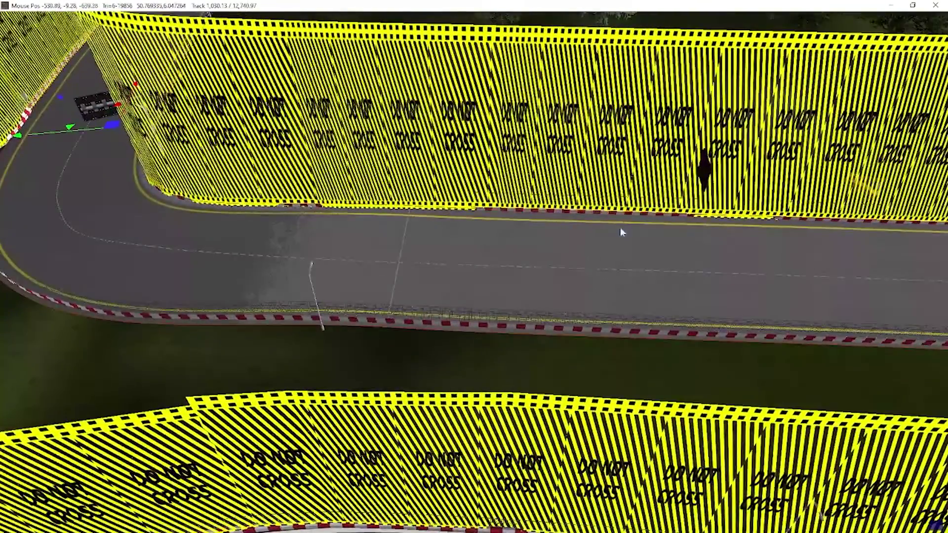
pyautogui.scroll(6, 370, 412)
pyautogui.scroll(-8, 369, 409)
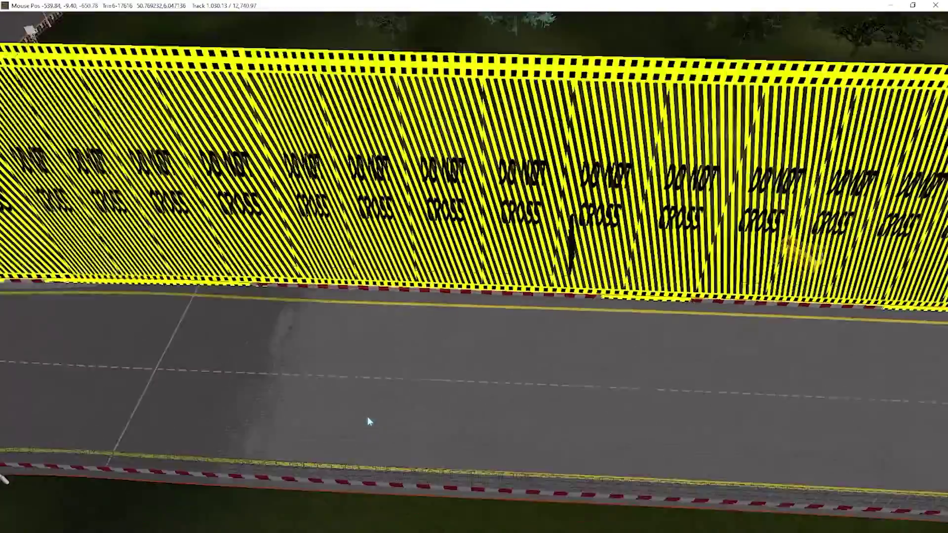
pyautogui.moveTo(367, 416); pyautogui.dragTo(517, 313)
pyautogui.scroll(4, 517, 313)
pyautogui.moveTo(518, 349); pyautogui.dragTo(343, 448)
pyautogui.scroll(2, 512, 321)
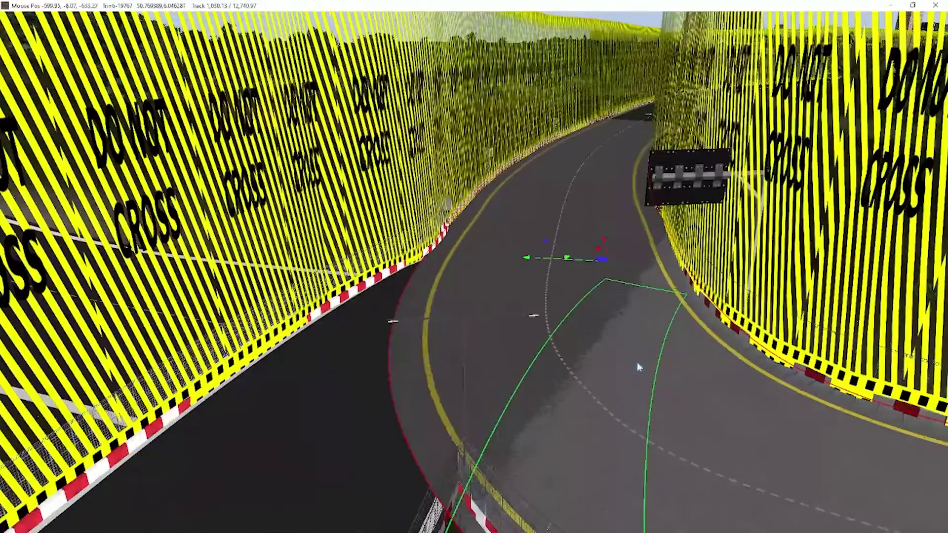
pyautogui.scroll(-5, 689, 364)
pyautogui.scroll(2, 343, 448)
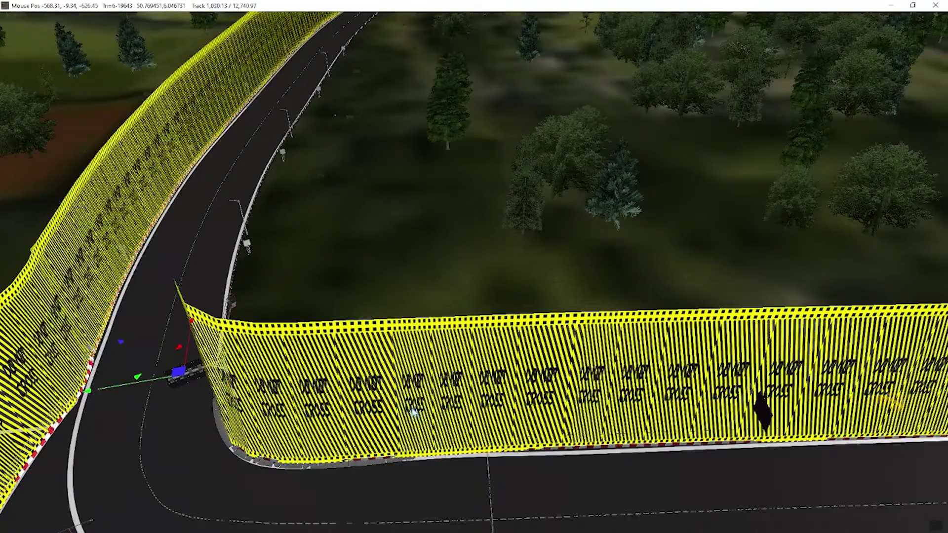
# Open the HighwayRoadWet material in the Materials window and pick MultiMap_NMDetail (Assetto Corsa only) as its shader.
pyautogui.moveTo(578, 4)
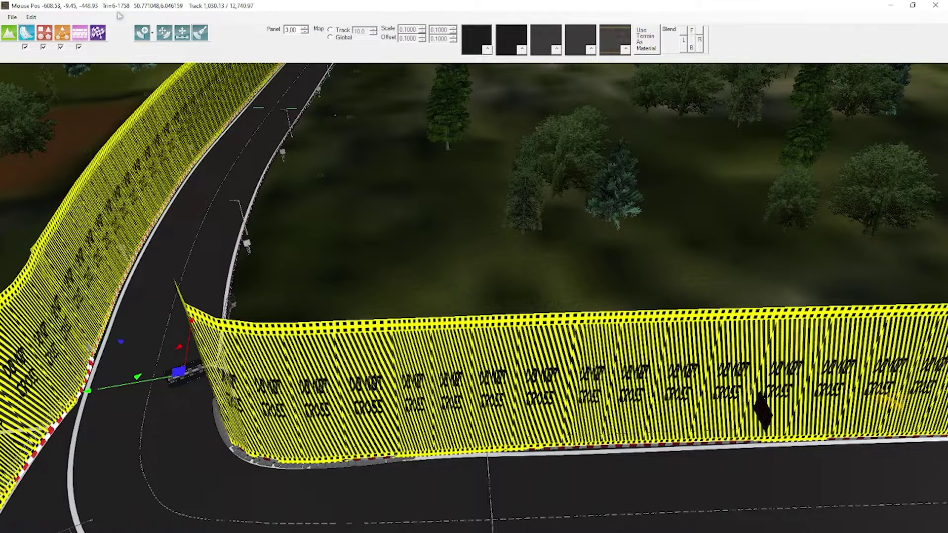
pyautogui.click(31, 17)
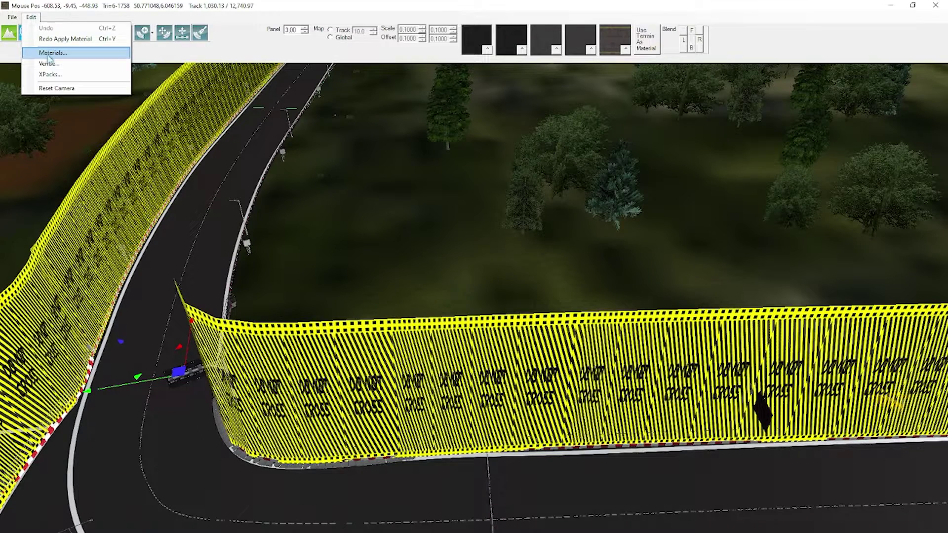
pyautogui.click(50, 53)
pyautogui.scroll(-10, 491, 283)
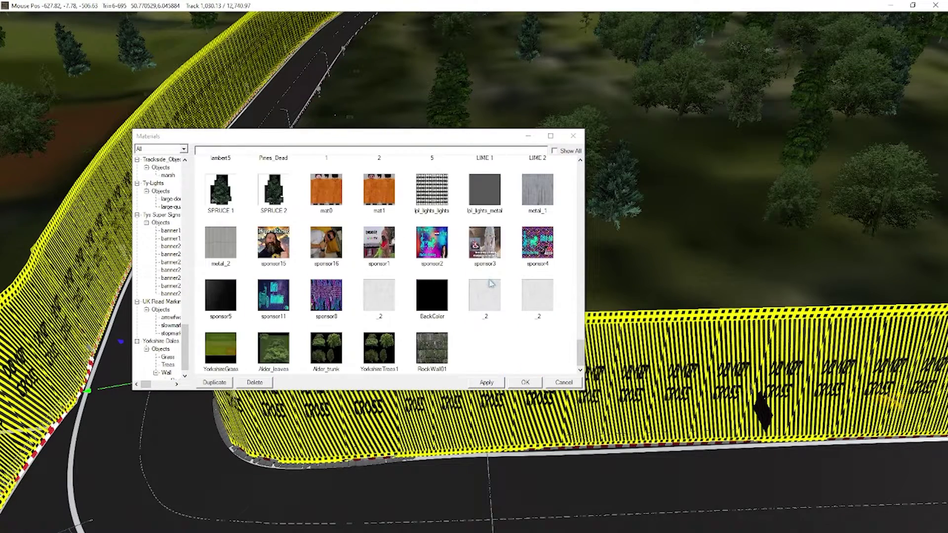
pyautogui.scroll(5, 491, 283)
pyautogui.click(436, 252)
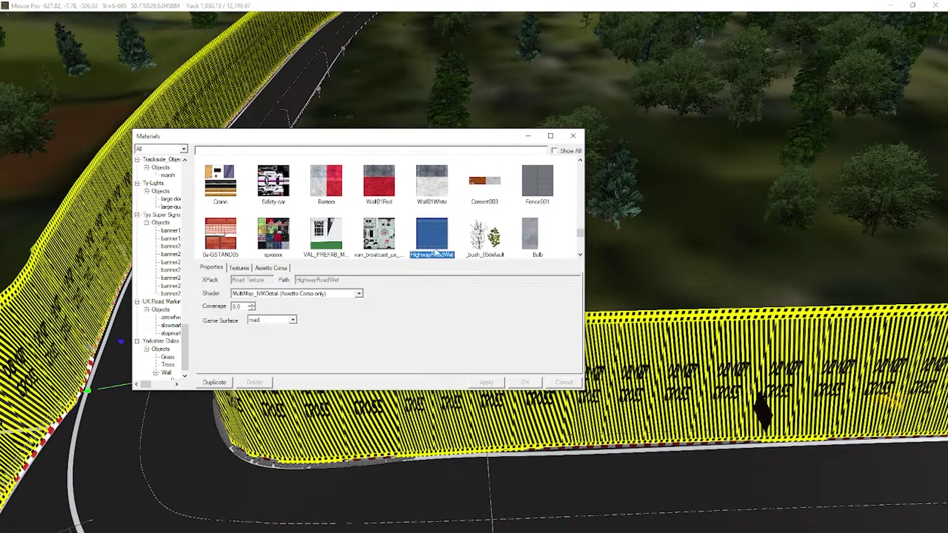
pyautogui.click(274, 295)
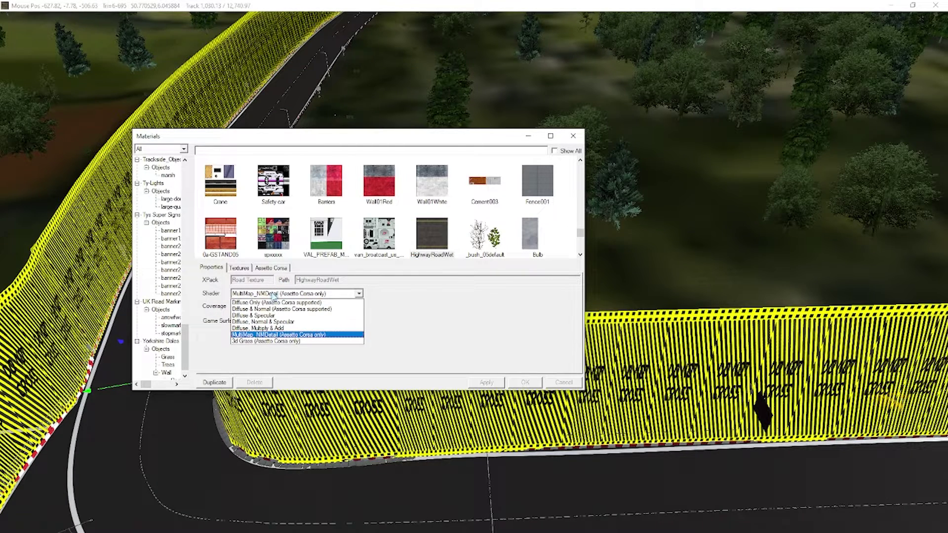
pyautogui.click(265, 336)
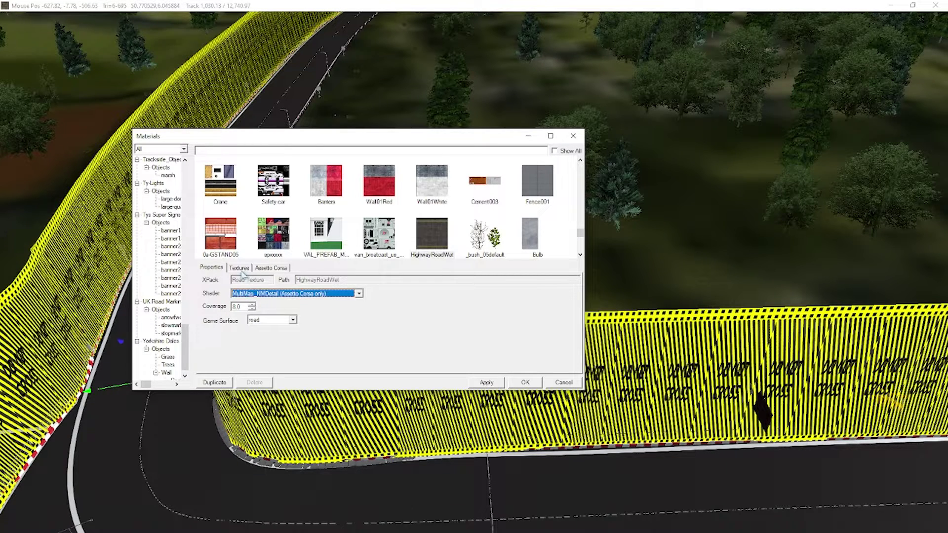
# Review the diffuse, normal, maps, detail and detail normal texture assignments of the HighwayRoadWet material.
pyautogui.click(239, 268)
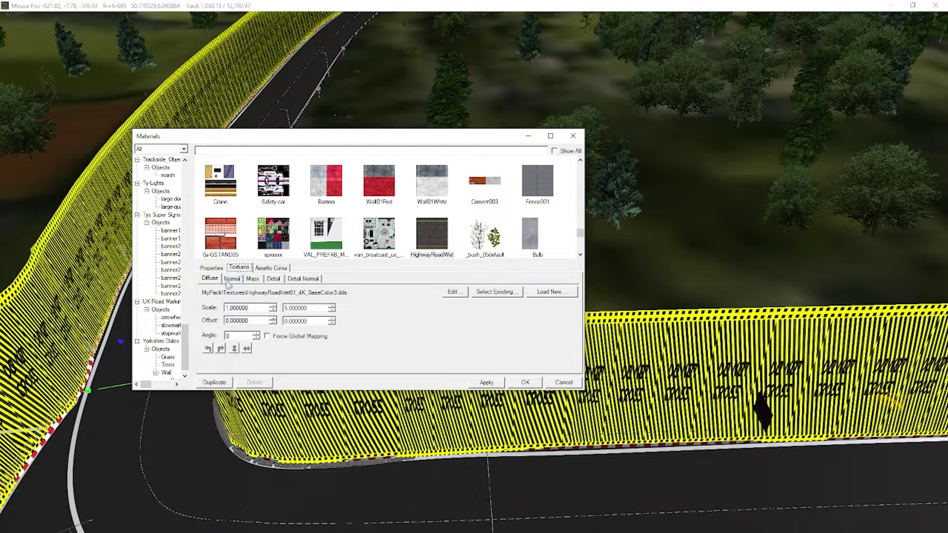
pyautogui.click(228, 280)
pyautogui.click(252, 279)
pyautogui.click(274, 279)
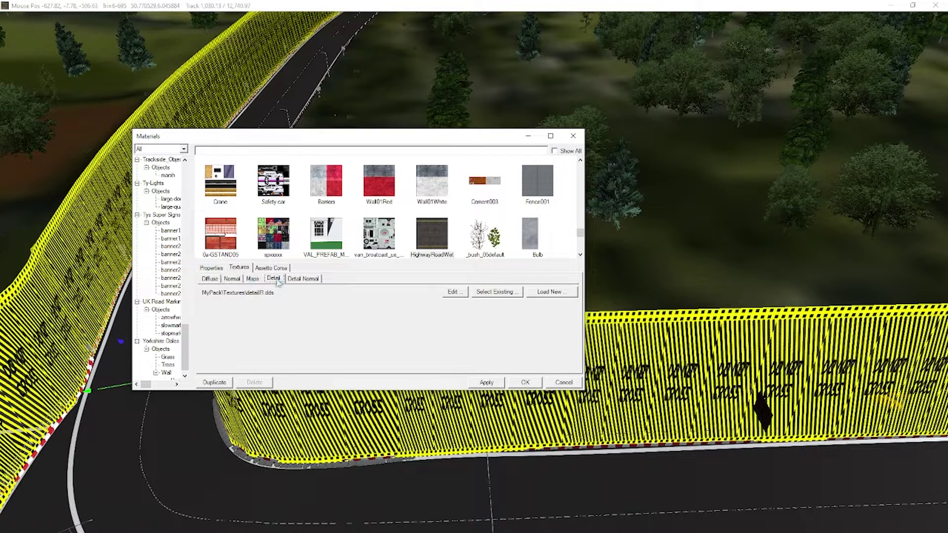
pyautogui.click(297, 280)
pyautogui.click(210, 278)
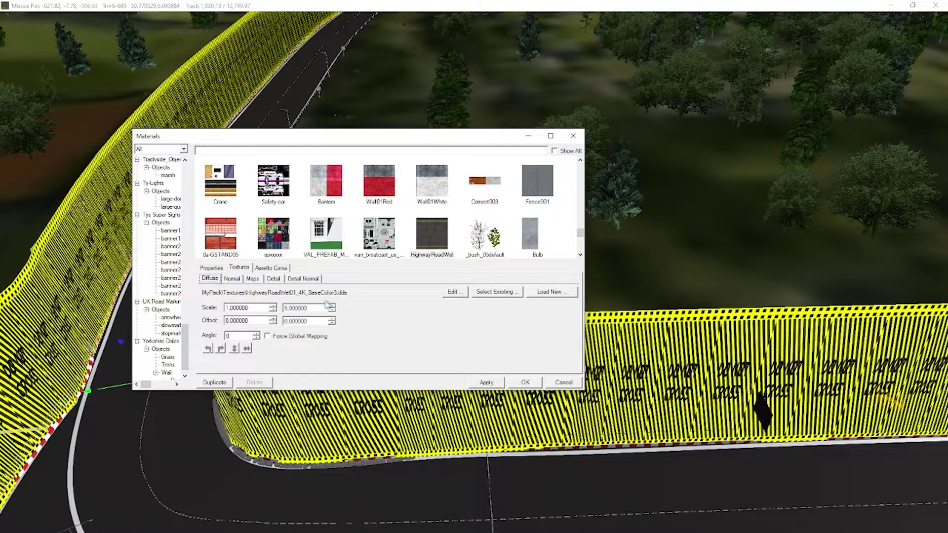
# Browse to HighwayRoadWet01_MR_4K for a new diffuse texture, select HighwayRoadWet01_4K_BaseColor3.dds and cancel the file selection.
pyautogui.click(547, 292)
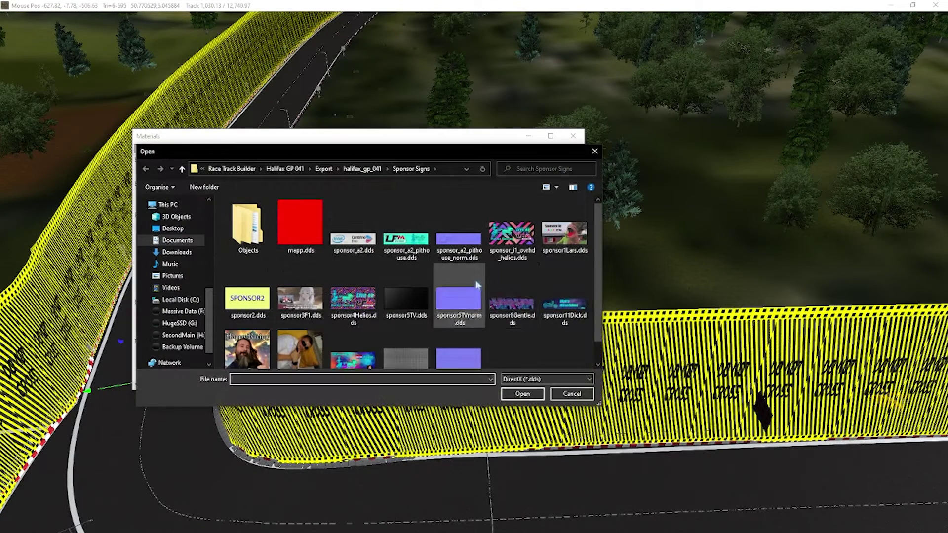
pyautogui.click(362, 169)
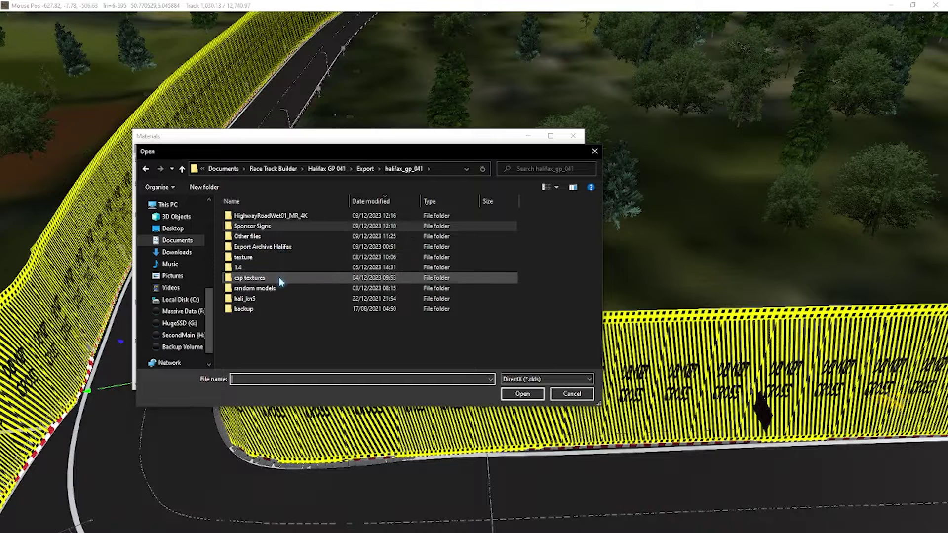
pyautogui.doubleClick(271, 217)
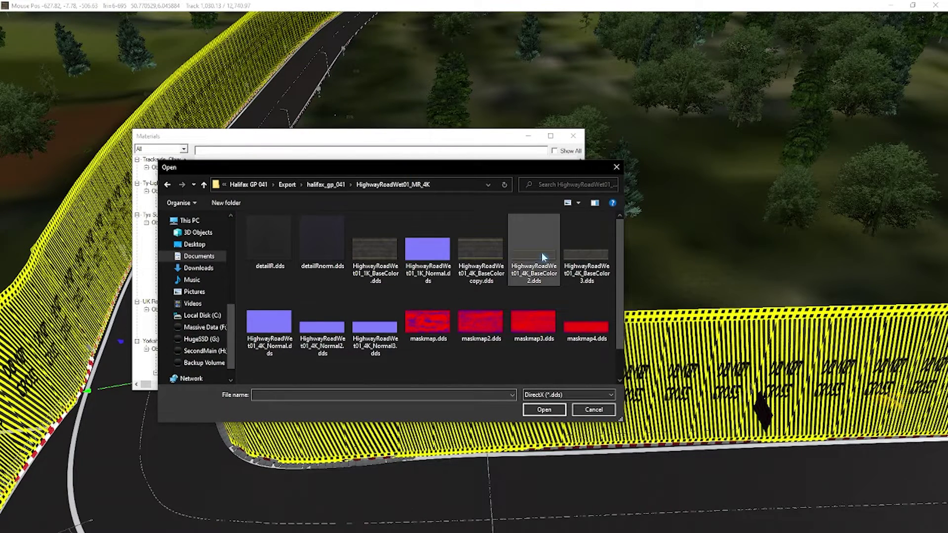
pyautogui.click(580, 258)
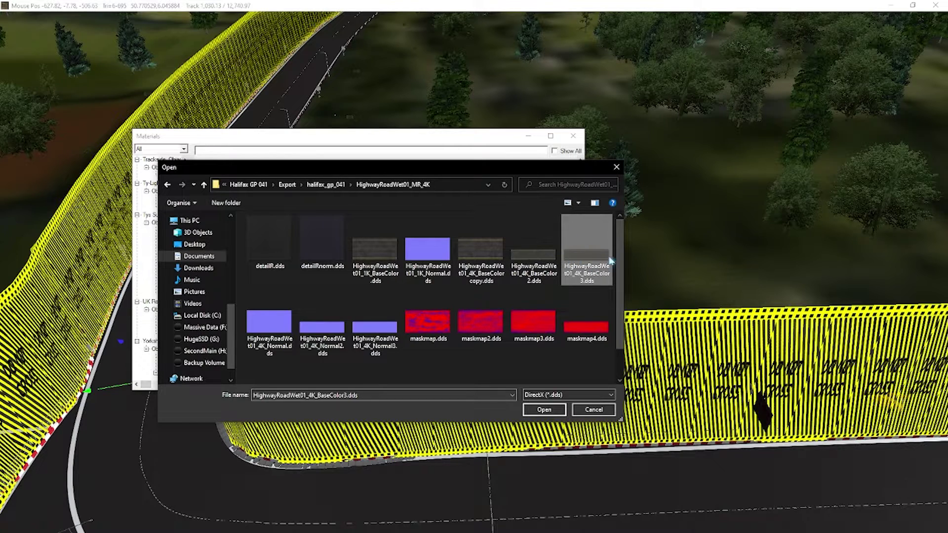
pyautogui.click(590, 407)
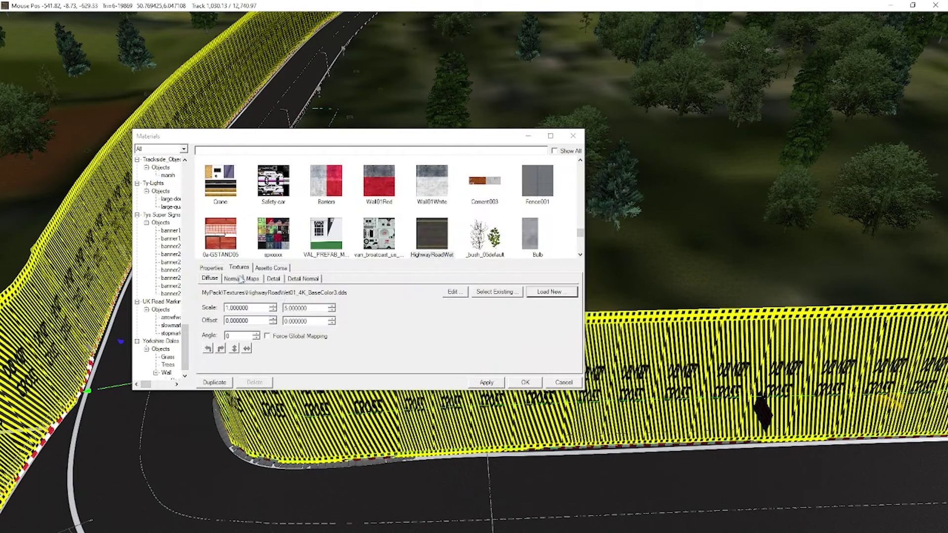
# Browse the Sponsor Signs folder for a new normal texture, select TVlednorm.dds and cancel the file selection.
pyautogui.click(551, 295)
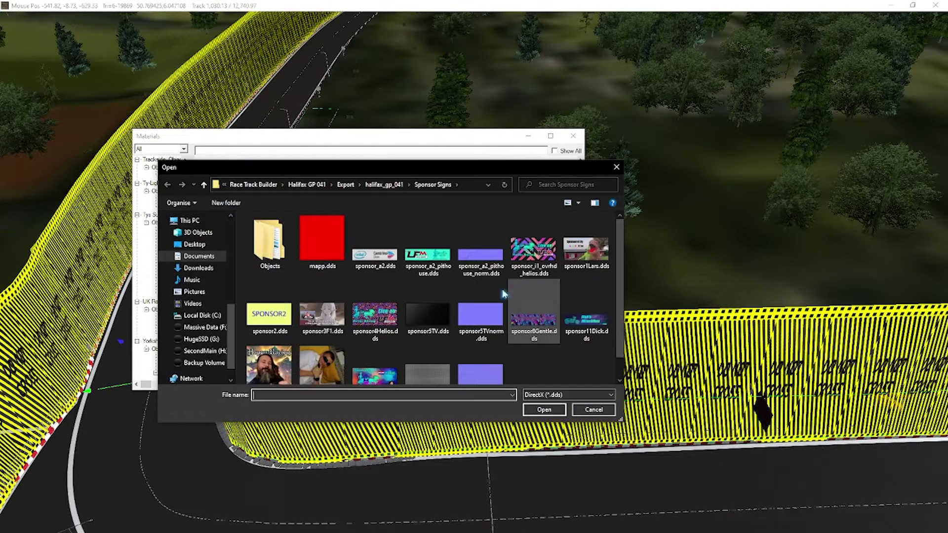
pyautogui.scroll(-1, 502, 288)
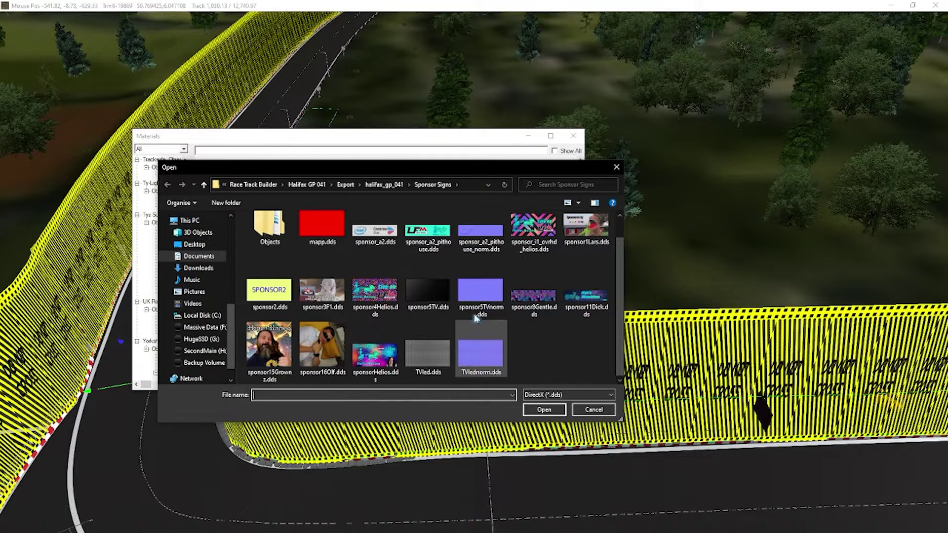
pyautogui.click(489, 327)
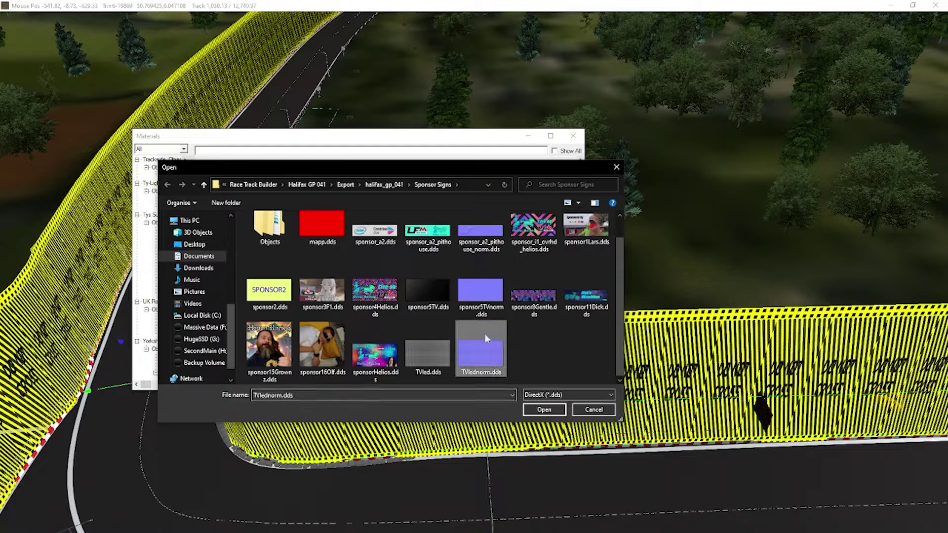
pyautogui.click(607, 412)
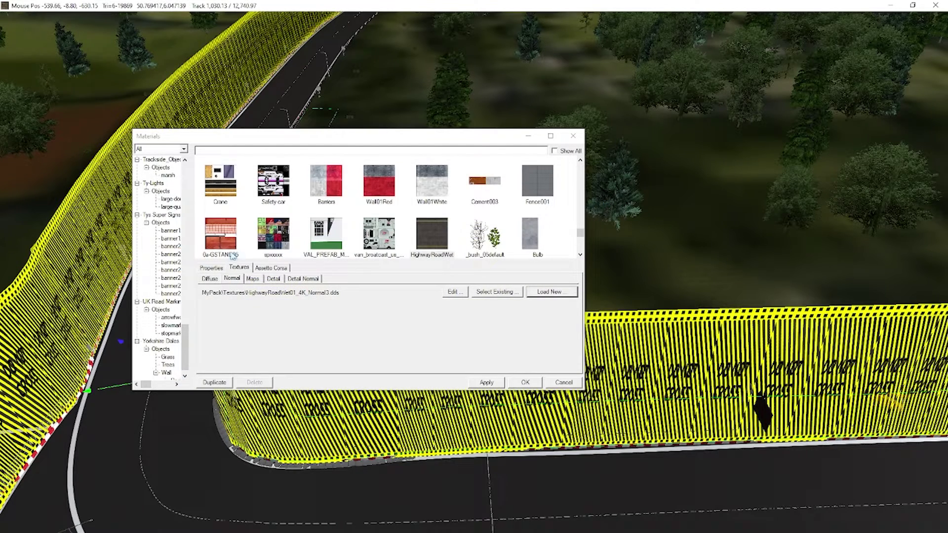
# Check the material's maps, detail, detail normal and diffuse textures, and close the Materials window without applying changes.
pyautogui.click(253, 279)
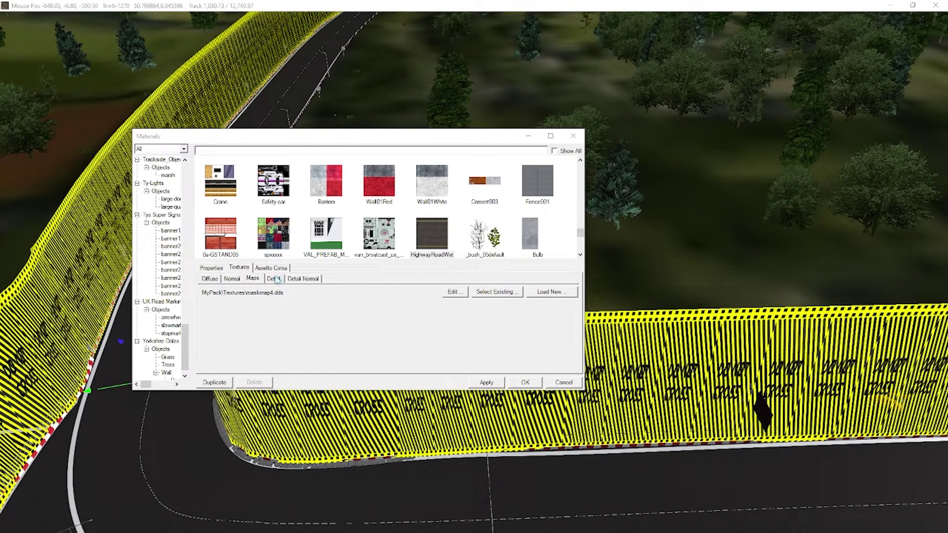
pyautogui.click(274, 279)
pyautogui.click(305, 279)
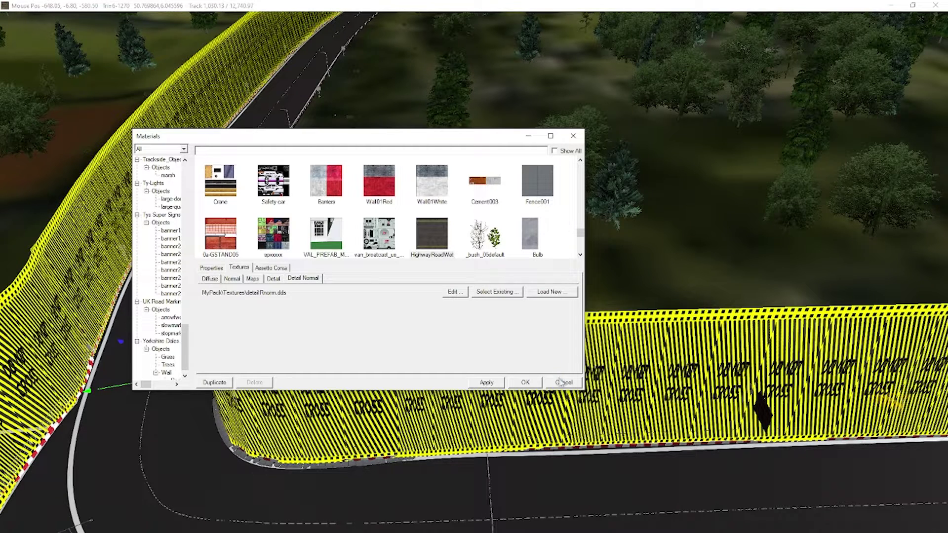
pyautogui.click(210, 279)
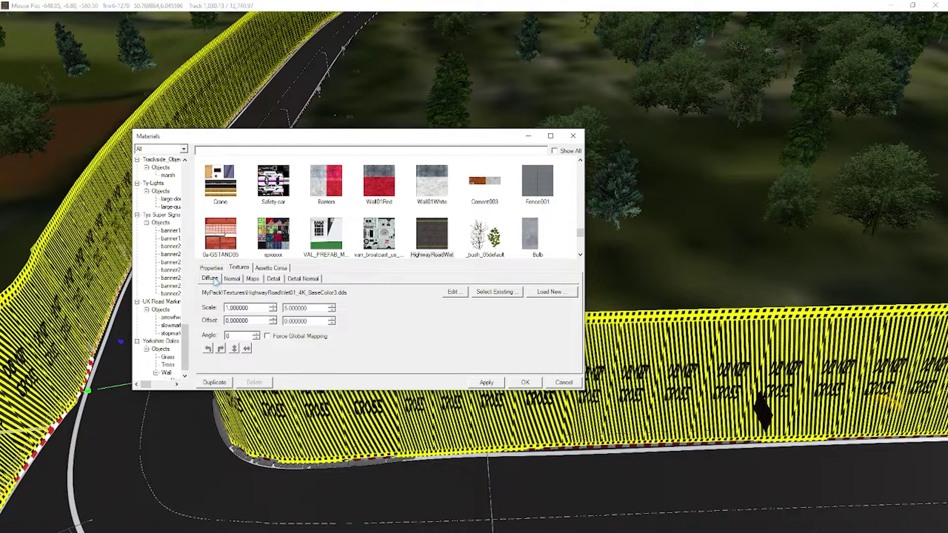
pyautogui.click(553, 383)
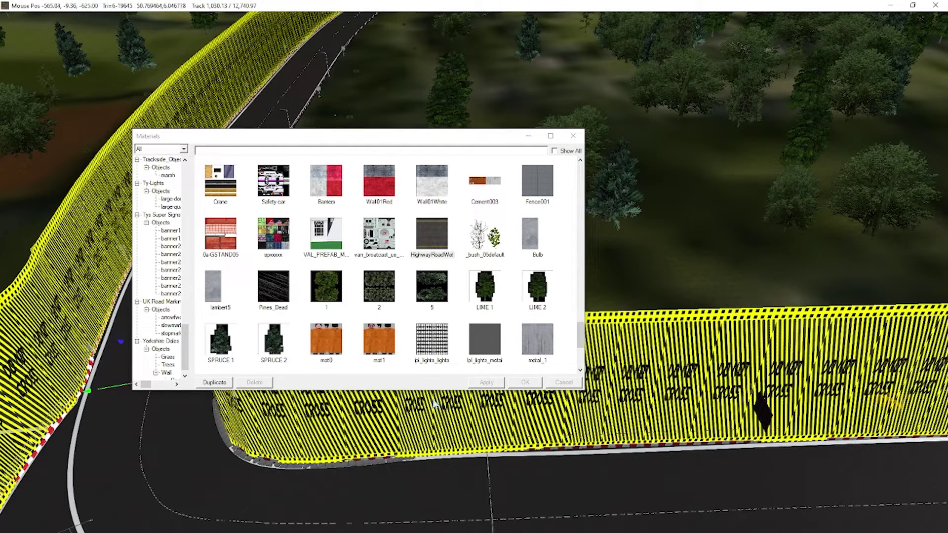
pyautogui.click(572, 135)
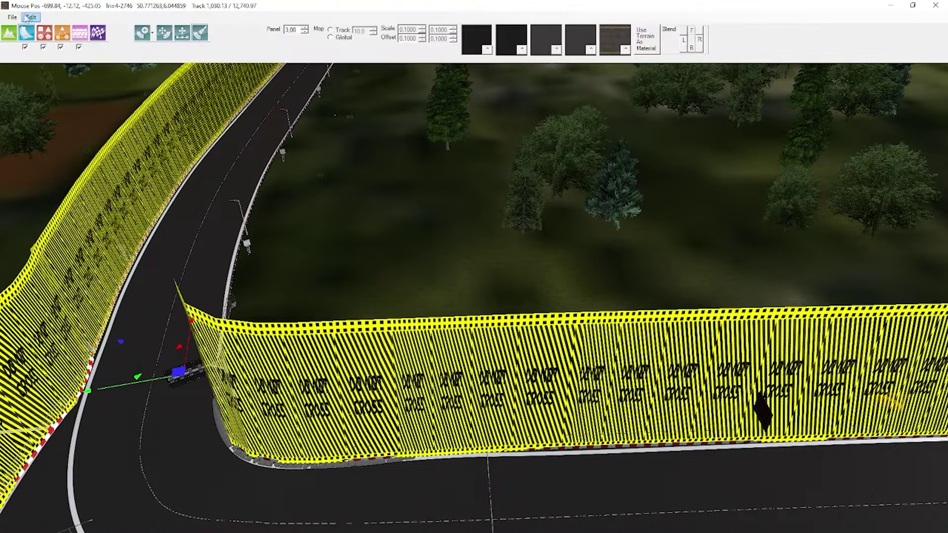
# Export only the tracks to the Halifax GP 041 Export folder, with clearing of the textures folder turned off.
pyautogui.click(12, 18)
pyautogui.click(13, 18)
pyautogui.click(12, 18)
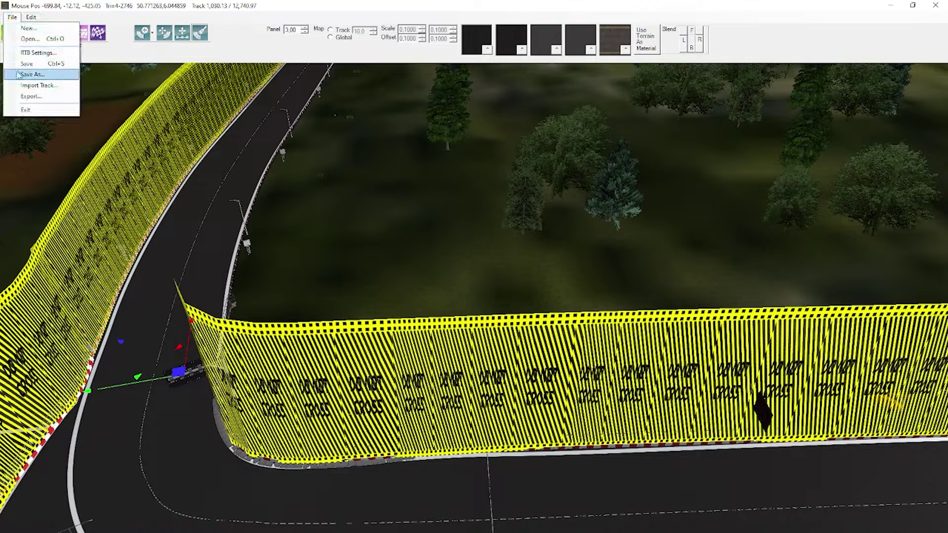
pyautogui.click(25, 96)
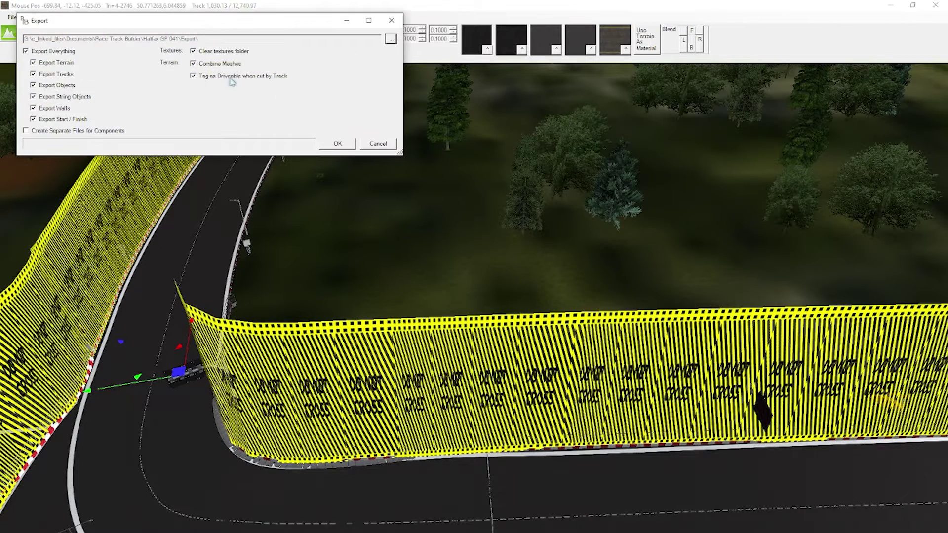
pyautogui.moveTo(183, 24); pyautogui.dragTo(498, 178)
pyautogui.click(341, 207)
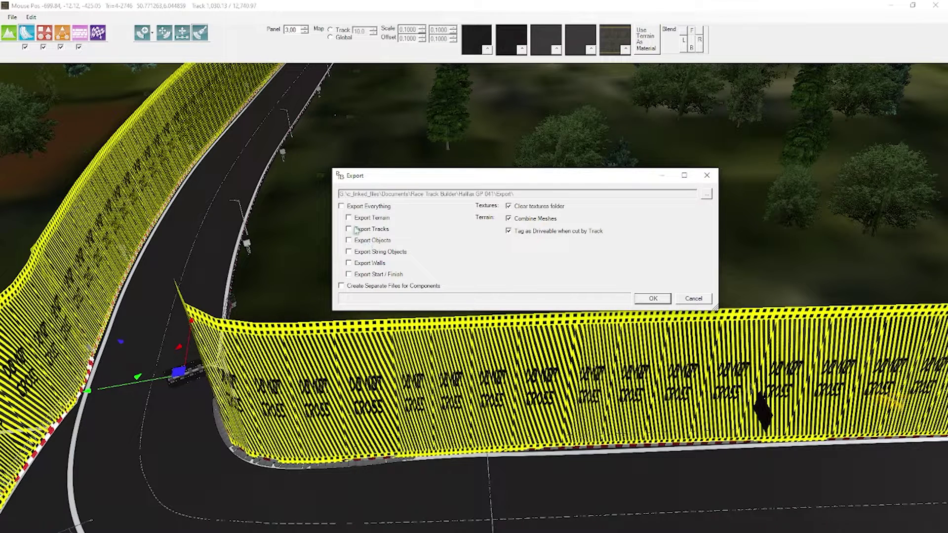
pyautogui.click(357, 231)
pyautogui.click(535, 207)
pyautogui.click(656, 299)
# Search for ksEditor in the system launcher and start ksEditorAt.exe.
pyautogui.press('ctrl+super+k')
pyautogui.write('kseditopr')
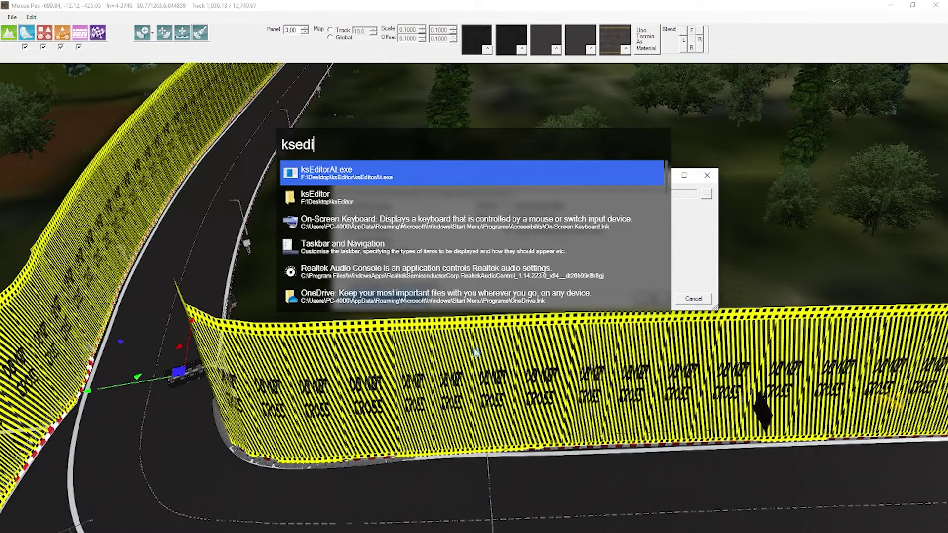
pyautogui.press('BackSpace')
pyautogui.press('BackSpace')
pyautogui.write('r')
pyautogui.press('Return')
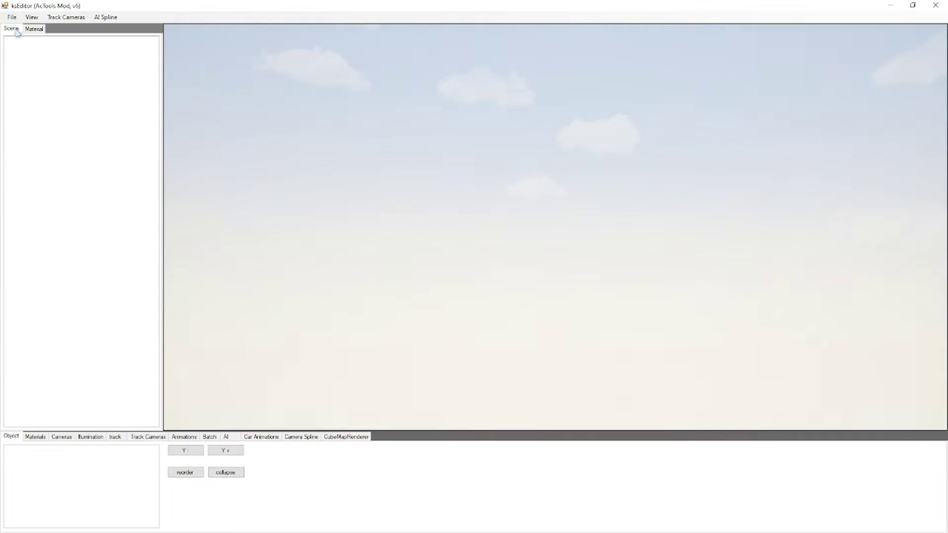
# Open the recent FBX file halifax_gp_041.fbx and select the 1ROAD6 road mesh in the scene.
pyautogui.click(12, 17)
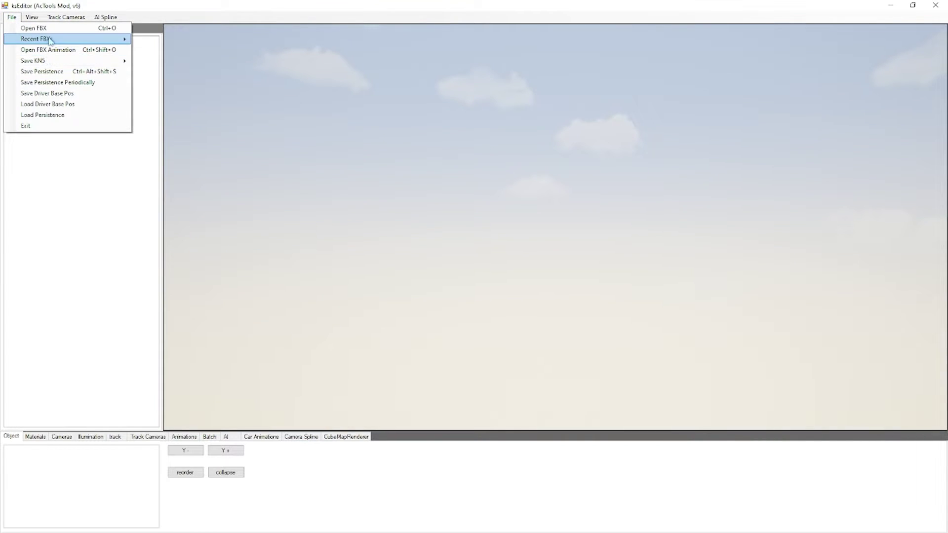
pyautogui.moveTo(50, 40)
pyautogui.click(248, 41)
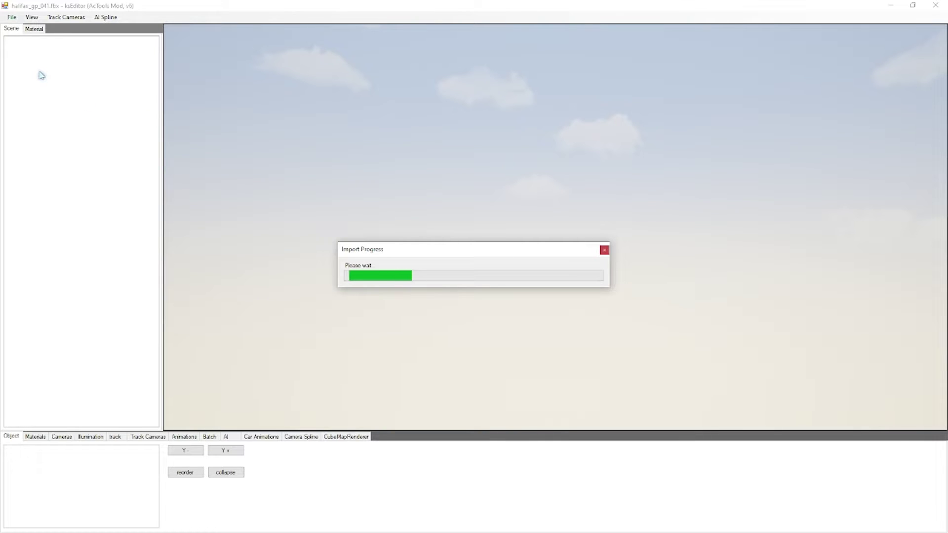
pyautogui.moveTo(488, 254); pyautogui.dragTo(511, 206)
pyautogui.click(526, 198)
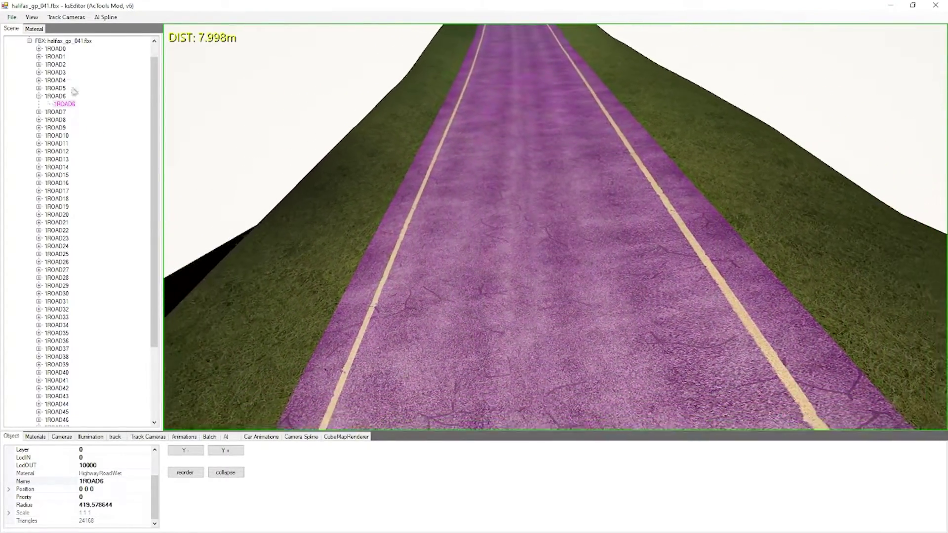
# Inspect the HighwayRoadWet material's shader, its property values and its assigned textures down to txNormalDetail.
pyautogui.click(31, 29)
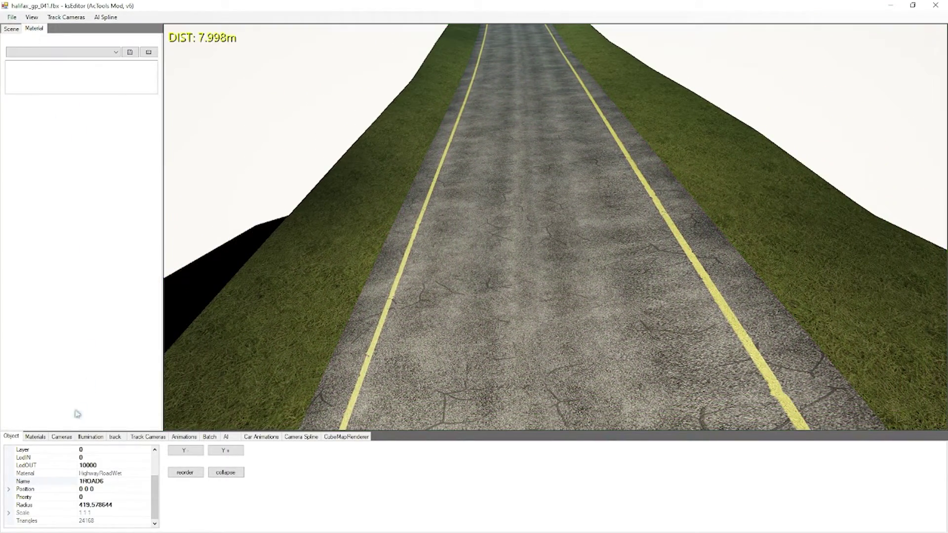
pyautogui.click(43, 436)
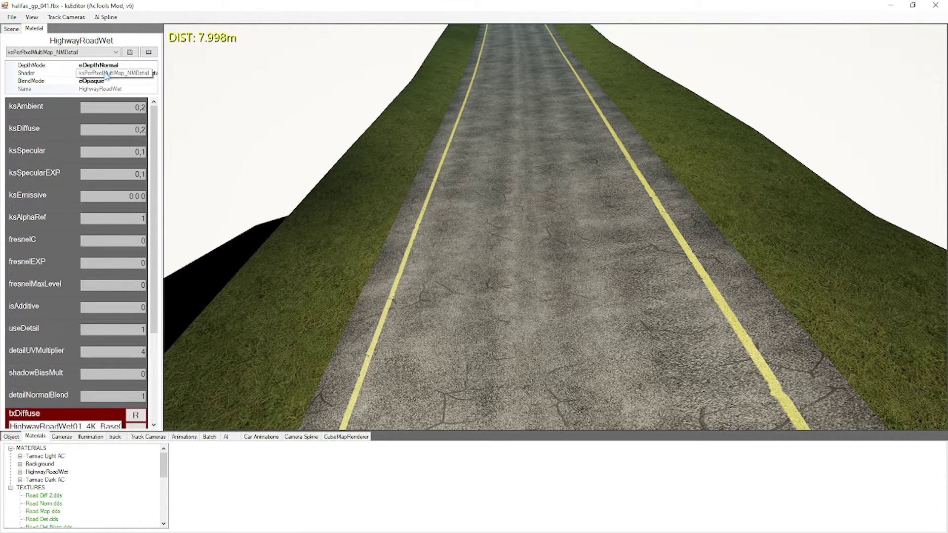
pyautogui.scroll(-3, 68, 266)
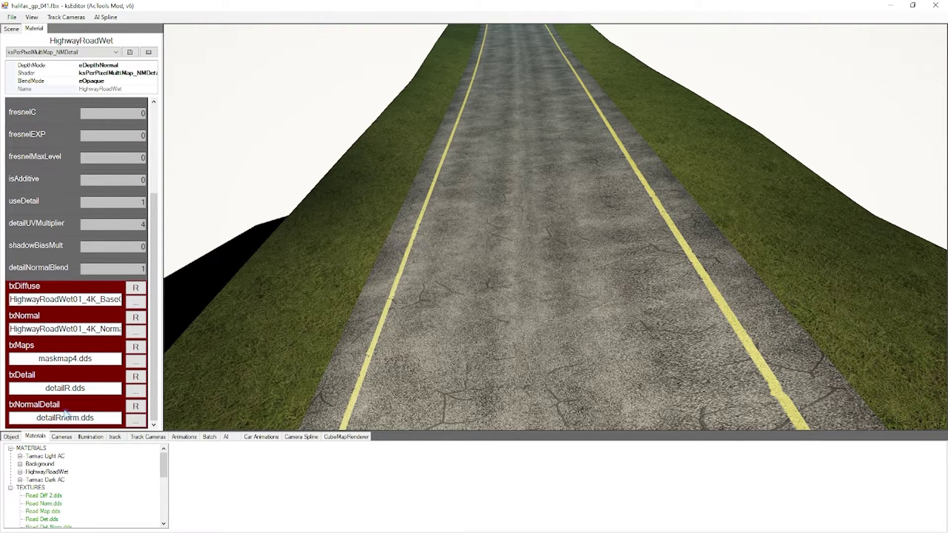
pyautogui.scroll(3, 66, 413)
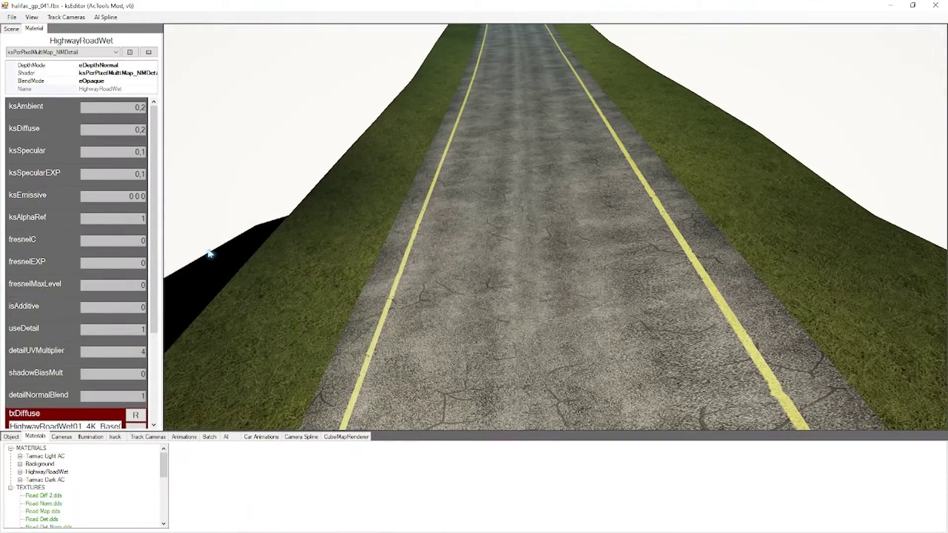
# Try the ksMultilayer_fresnel_nm shader on the HighwayRoadWet material and examine its properties and texture slots down to txDetailNM.
pyautogui.scroll(-3, 63, 197)
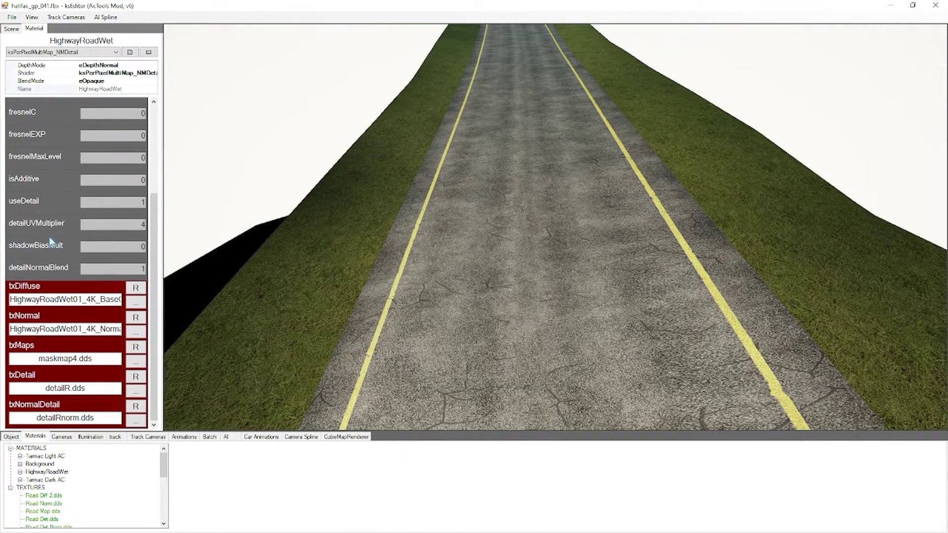
pyautogui.click(59, 52)
pyautogui.scroll(2, 30, 84)
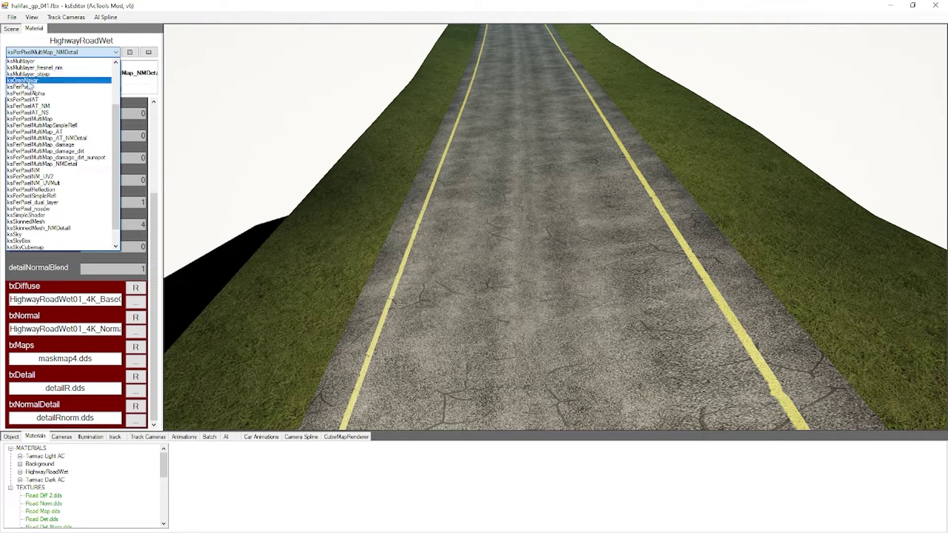
pyautogui.click(75, 74)
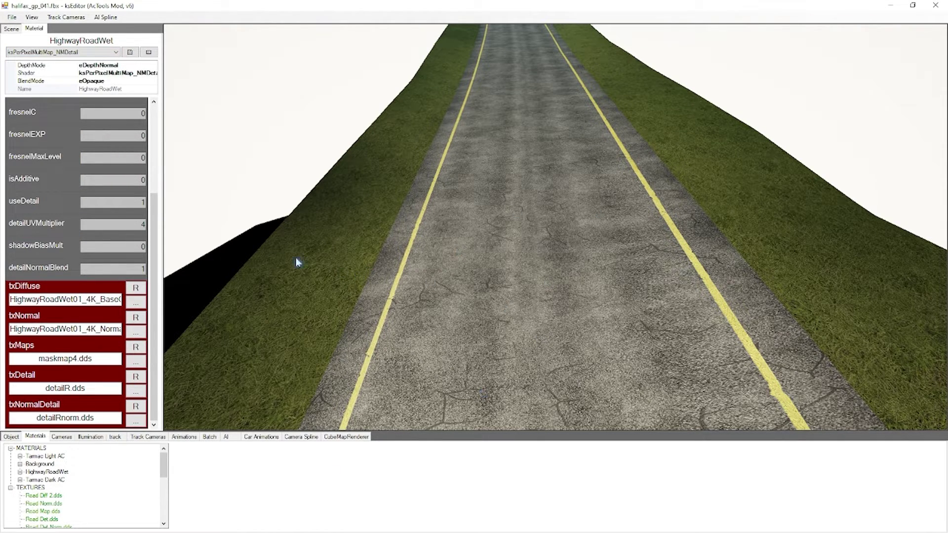
pyautogui.click(77, 52)
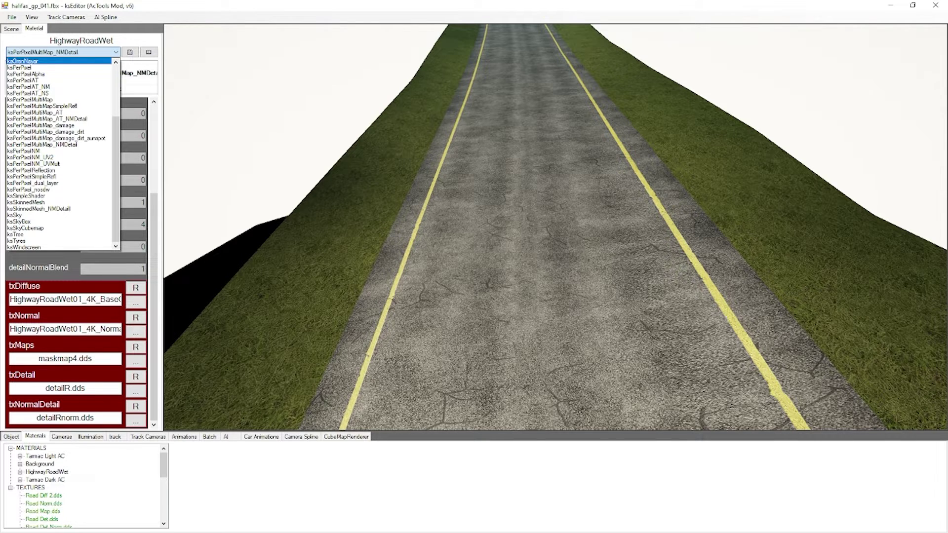
pyautogui.scroll(4, 82, 162)
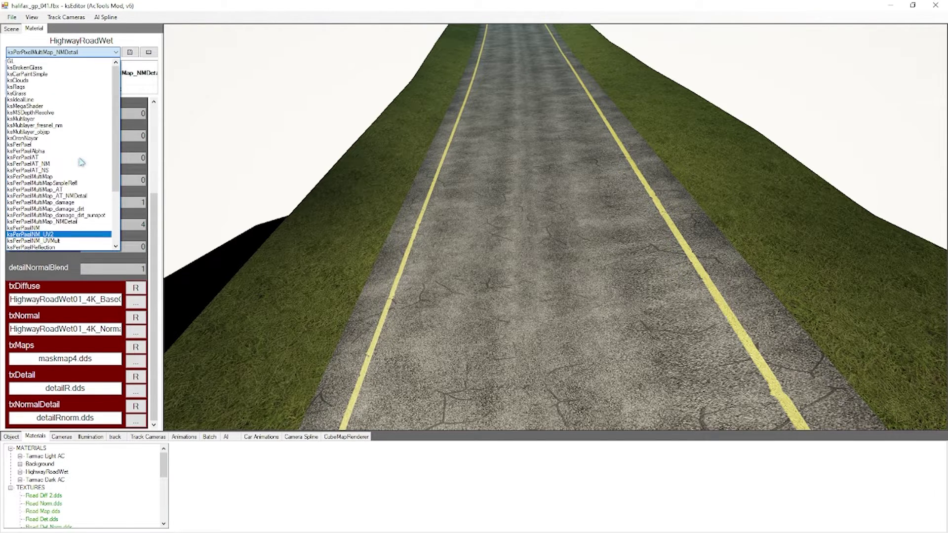
pyautogui.click(72, 125)
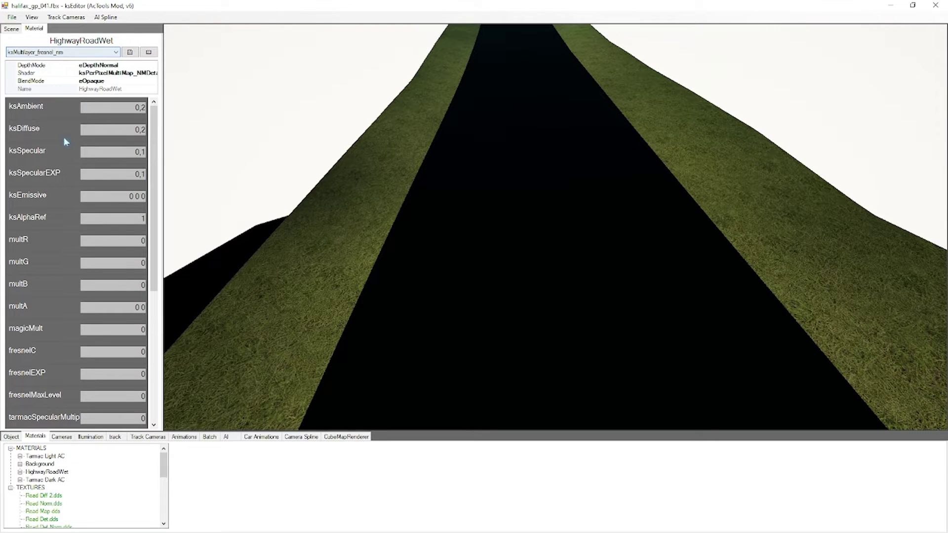
pyautogui.scroll(-5, 65, 141)
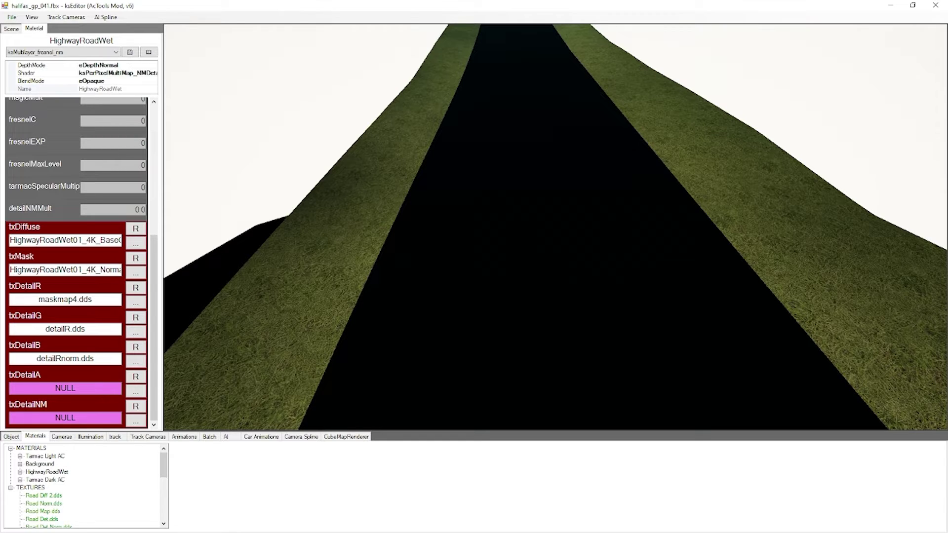
# Switch to the browser and read the road surface guide's section on the mask, its colour channels and the green channel option.
pyautogui.hotkey('alt', 'Tab')
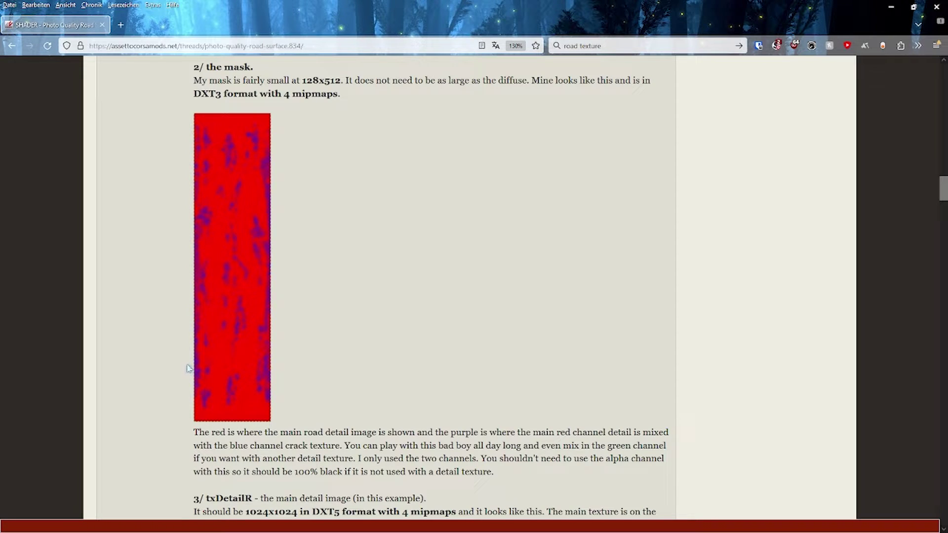
pyautogui.moveTo(612, 445); pyautogui.dragTo(661, 445)
pyautogui.click(600, 416)
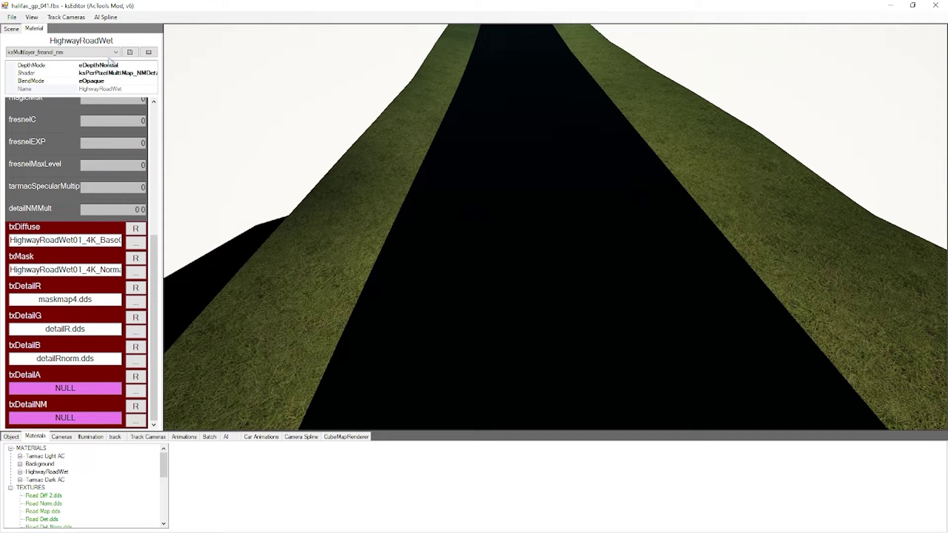
# Return the HighwayRoadWet material in ksEditor to the ksPerPixelMultiMap_NMDetail shader and review its property values and texture slots.
pyautogui.click(91, 52)
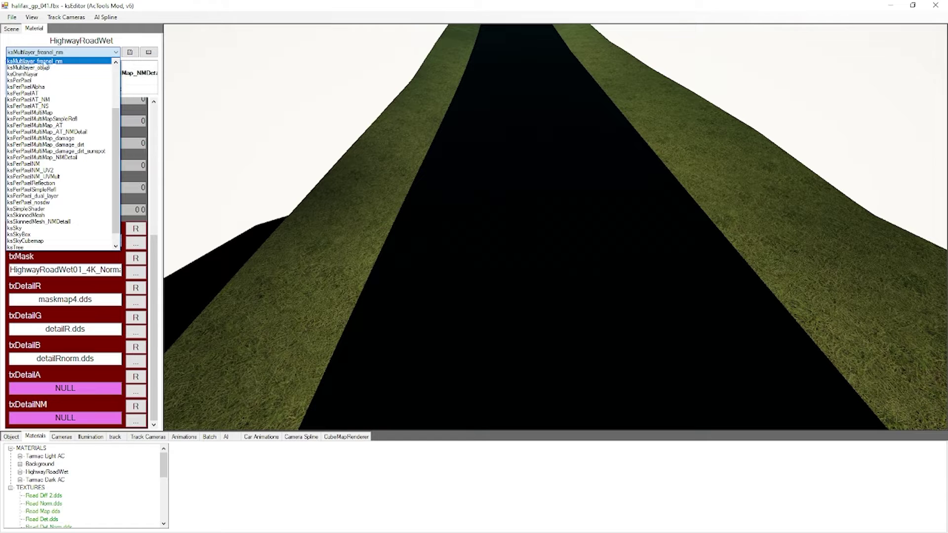
pyautogui.click(62, 157)
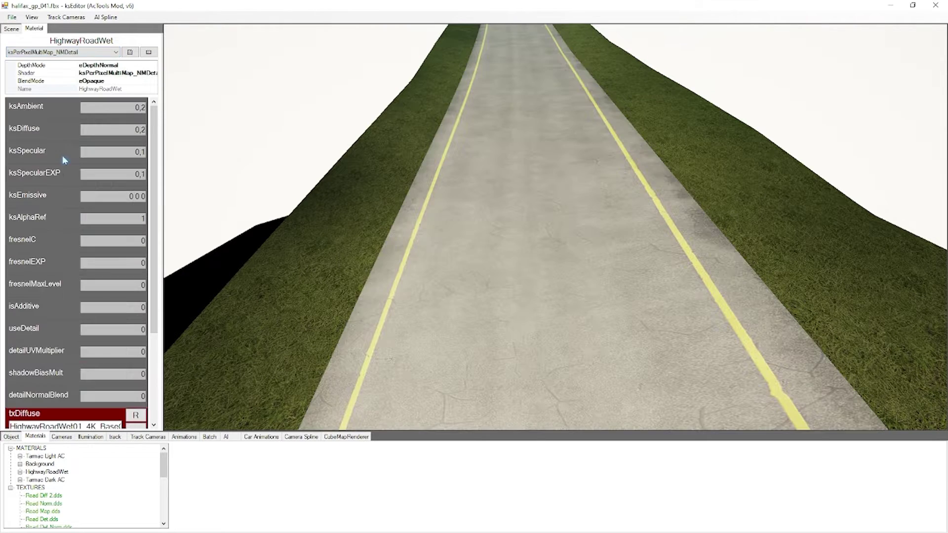
pyautogui.scroll(-3, 75, 248)
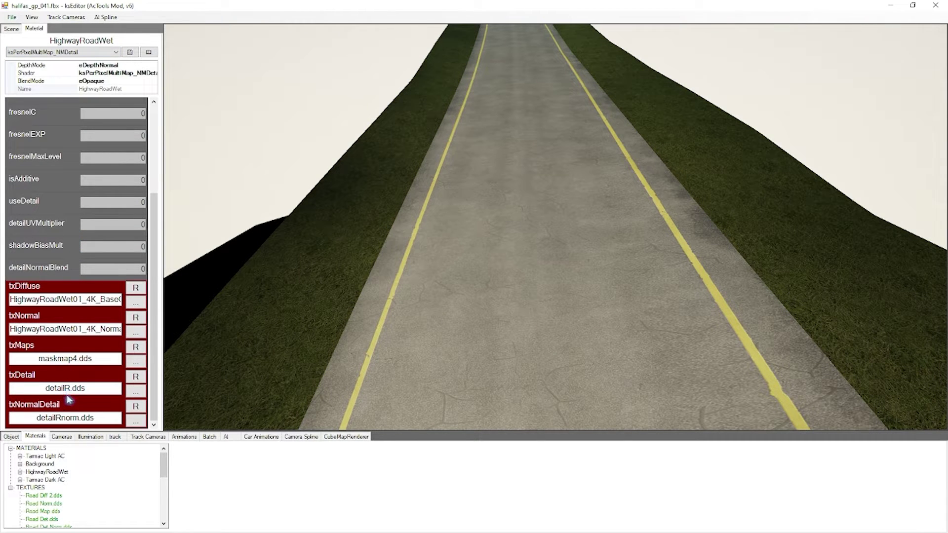
pyautogui.scroll(3, 64, 379)
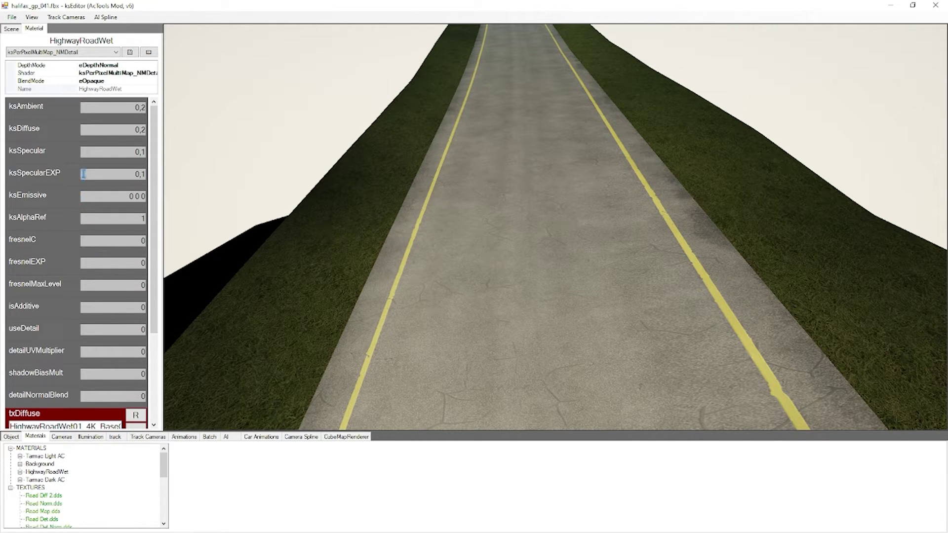
pyautogui.doubleClick(142, 174)
pyautogui.press('Return')
pyautogui.press('Tab')
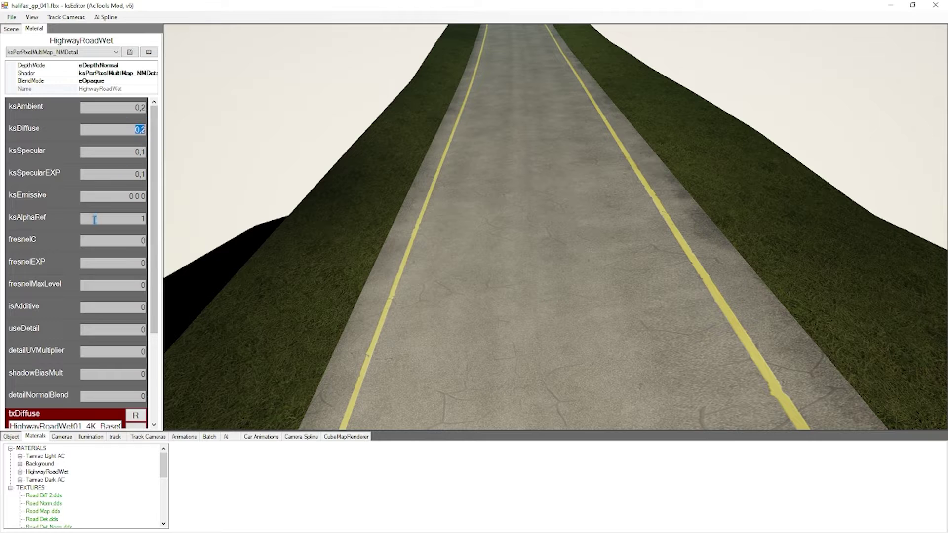
pyautogui.scroll(-3, 97, 227)
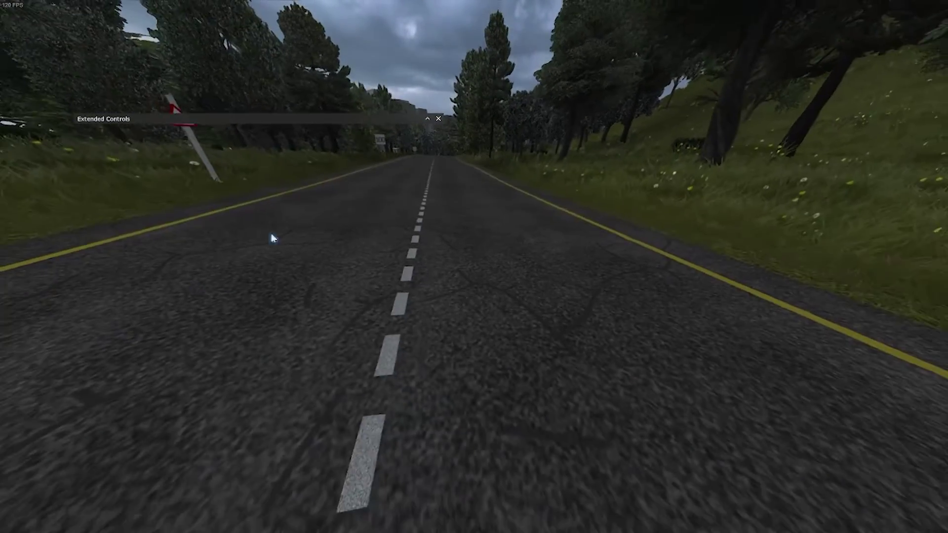
# Open Sol Planner, move the time of day to 15:36 and change the planned weather slot from Sleet to Clear.
pyautogui.click(932, 77)
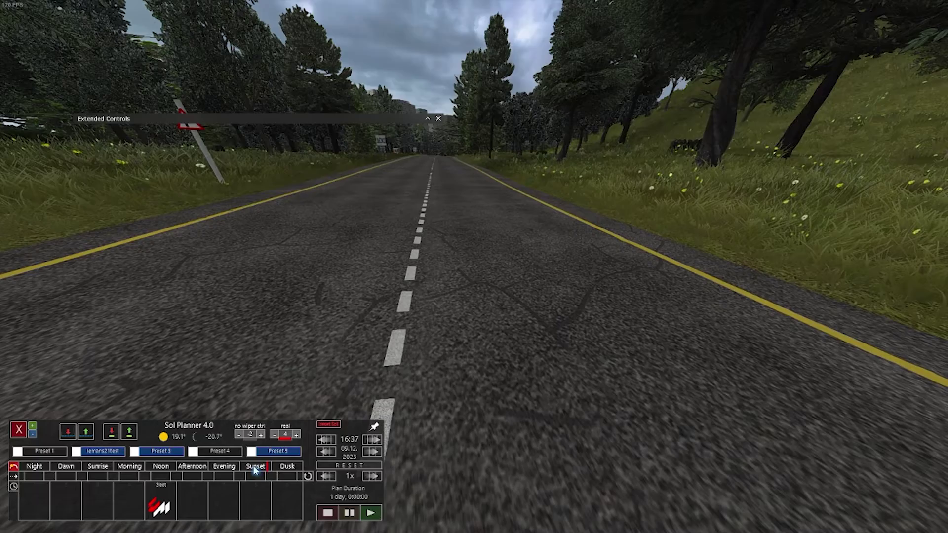
pyautogui.click(259, 467)
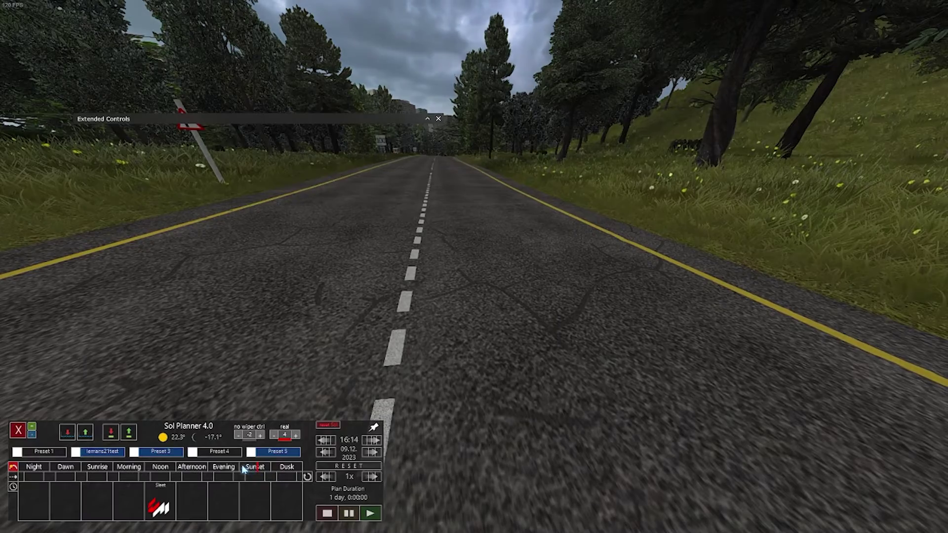
pyautogui.click(163, 504)
pyautogui.click(63, 280)
pyautogui.click(40, 281)
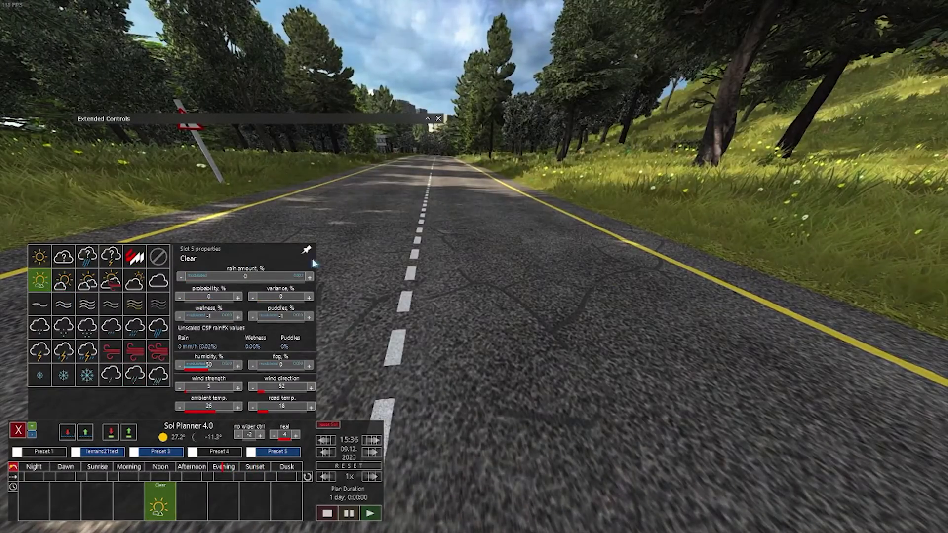
# Fly the camera along the road and examine the wet road surface in sunlight from close up, from above and down its length.
pyautogui.rightClick(325, 258)
pyautogui.press('Up')
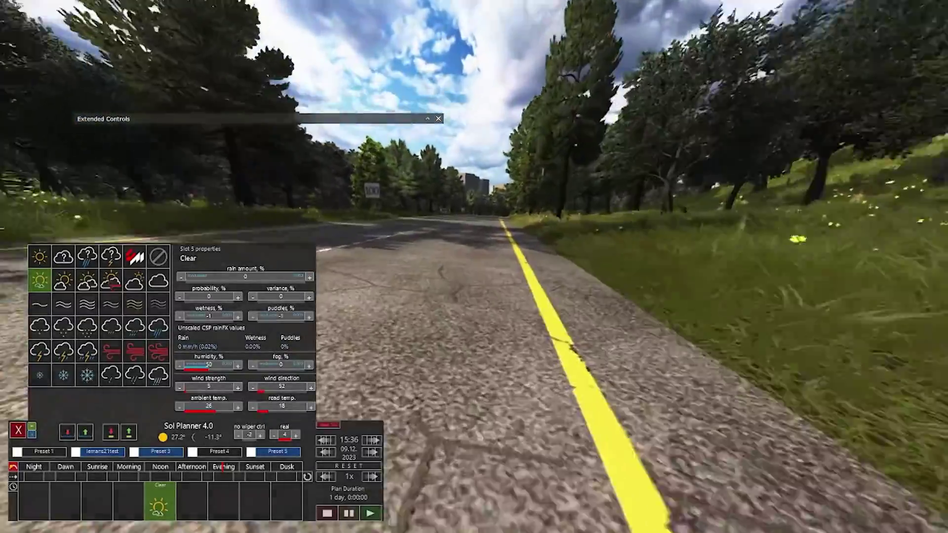
pyautogui.press('Up')
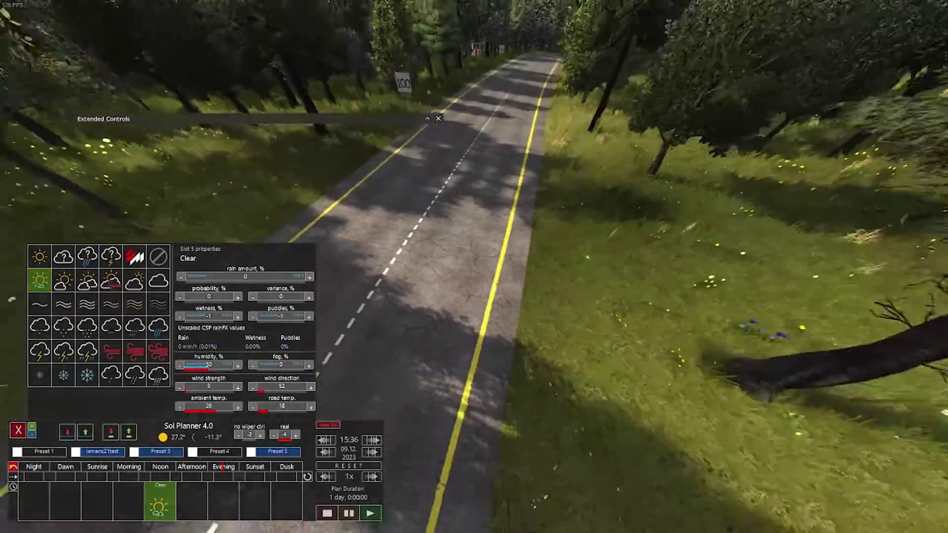
pyautogui.press('Up')
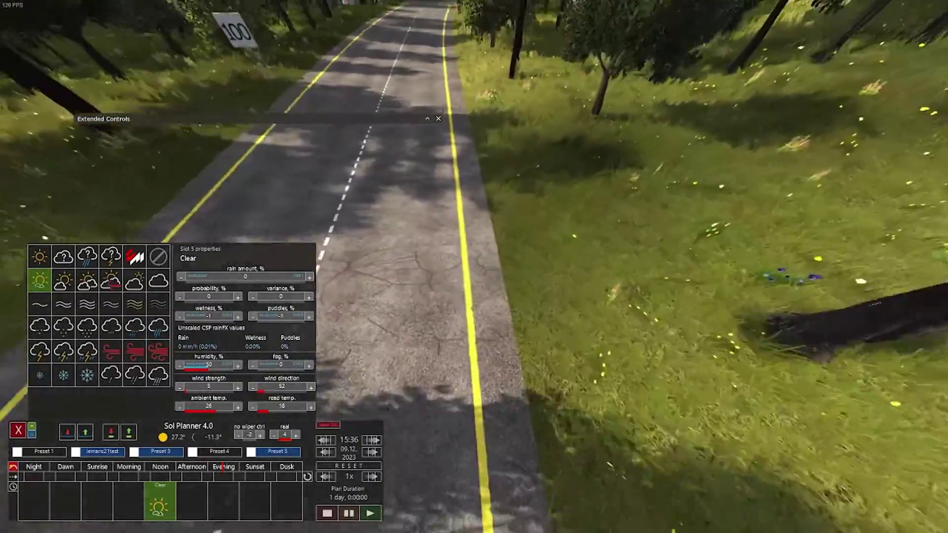
pyautogui.press('Up')
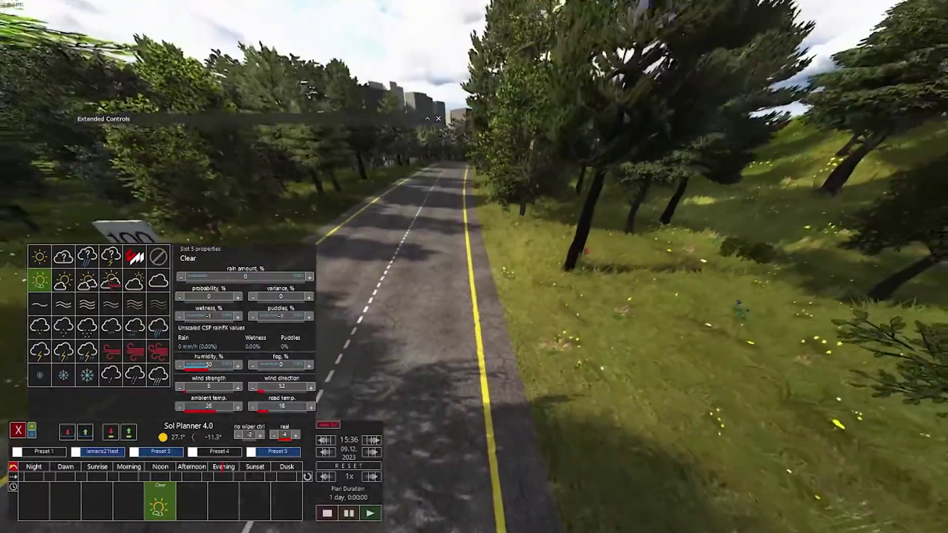
pyautogui.press('Up')
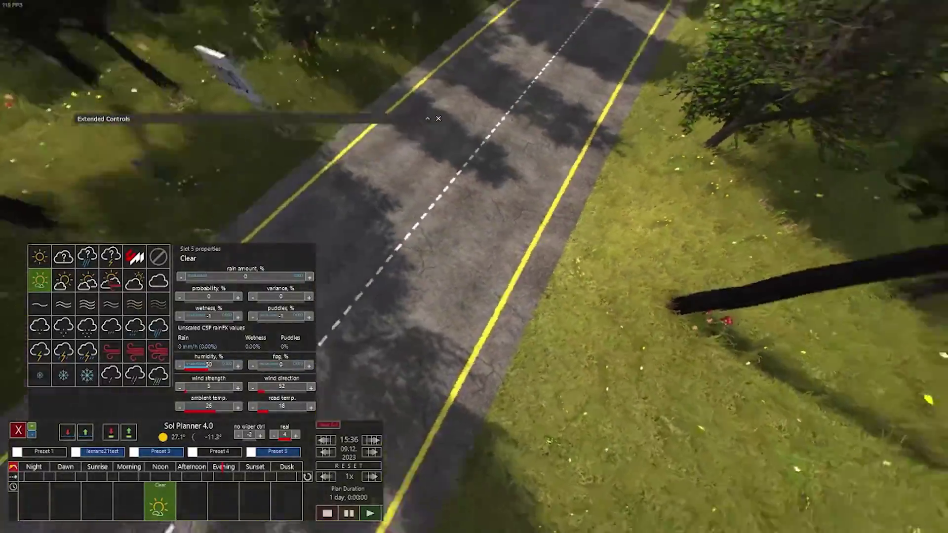
pyautogui.press('Up')
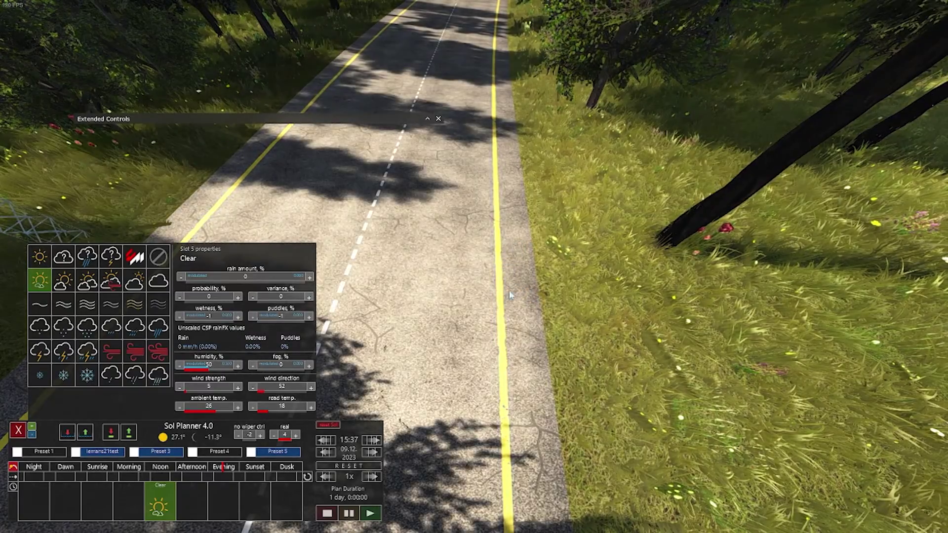
pyautogui.press('Up')
pyautogui.moveTo(511, 296); pyautogui.dragTo(492, 281)
pyautogui.press('Down')
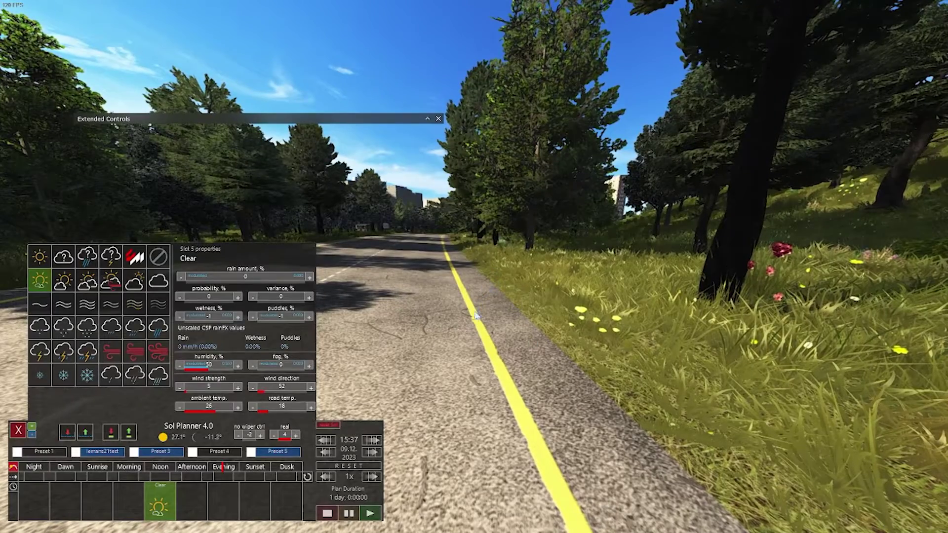
pyautogui.moveTo(536, 337); pyautogui.dragTo(521, 352)
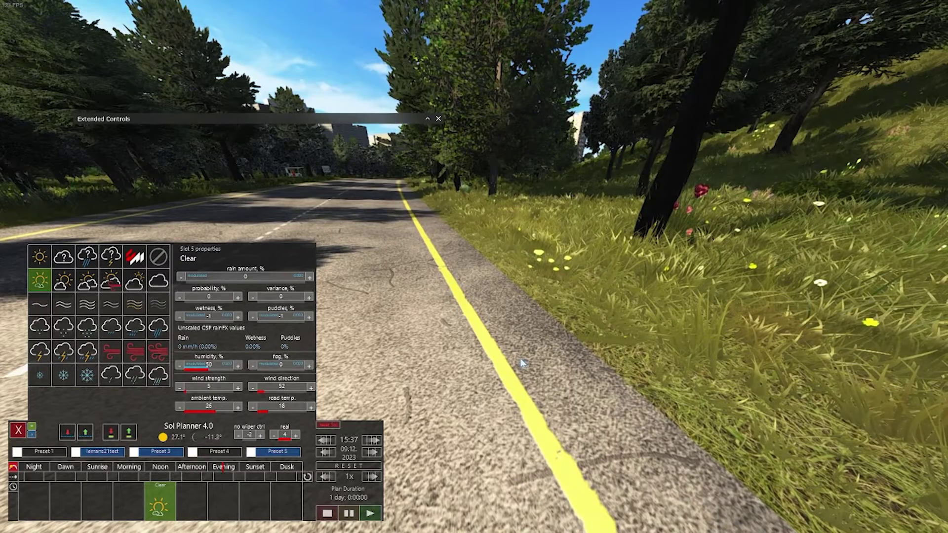
pyautogui.press('Up')
pyautogui.moveTo(499, 280); pyautogui.dragTo(355, 285)
pyautogui.press('Down')
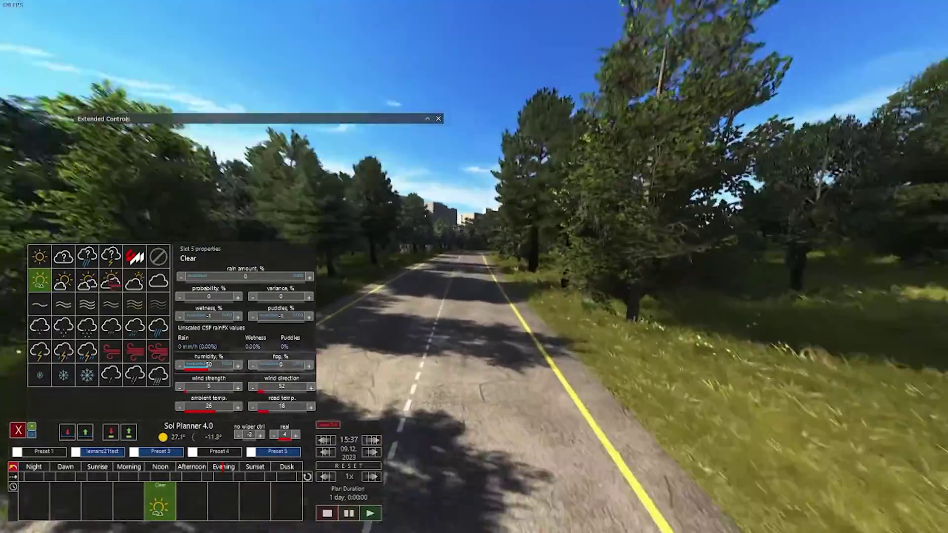
pyautogui.moveTo(564, 316); pyautogui.dragTo(564, 395)
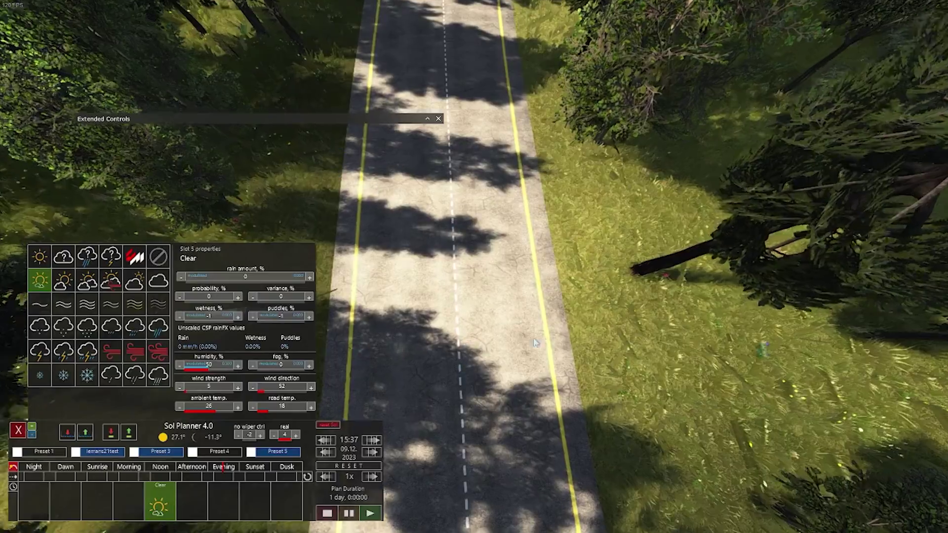
pyautogui.moveTo(462, 365); pyautogui.dragTo(462, 286)
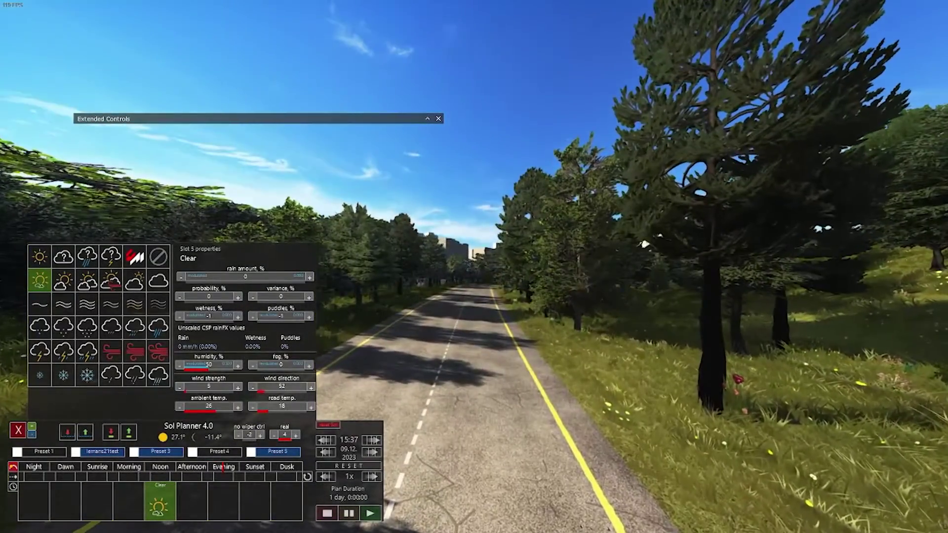
# Switch to the HighwayRoadWet01_MR_4K folder in File Explorer and compare the textures, especially maskmap.dds and maskmap4.dds.
pyautogui.hotkey('alt', 'Tab')
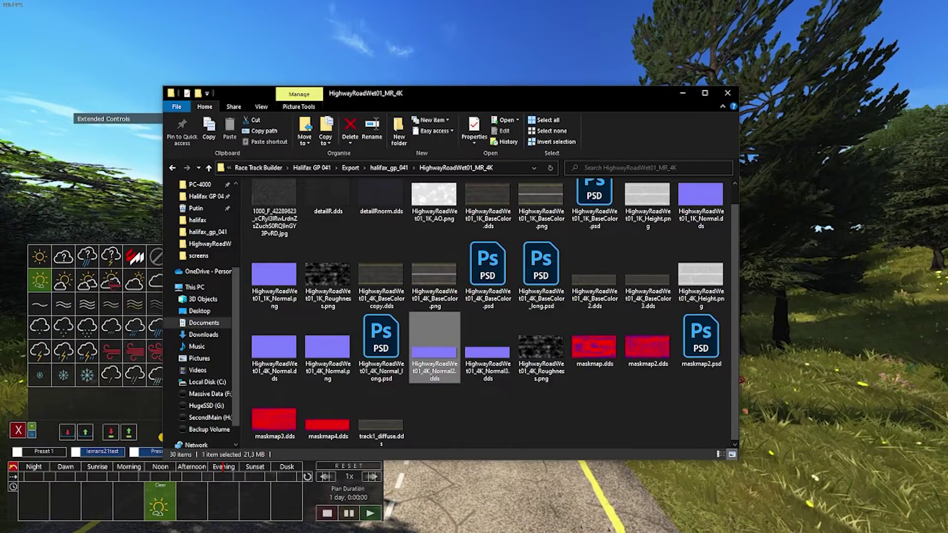
pyautogui.scroll(1, 308, 328)
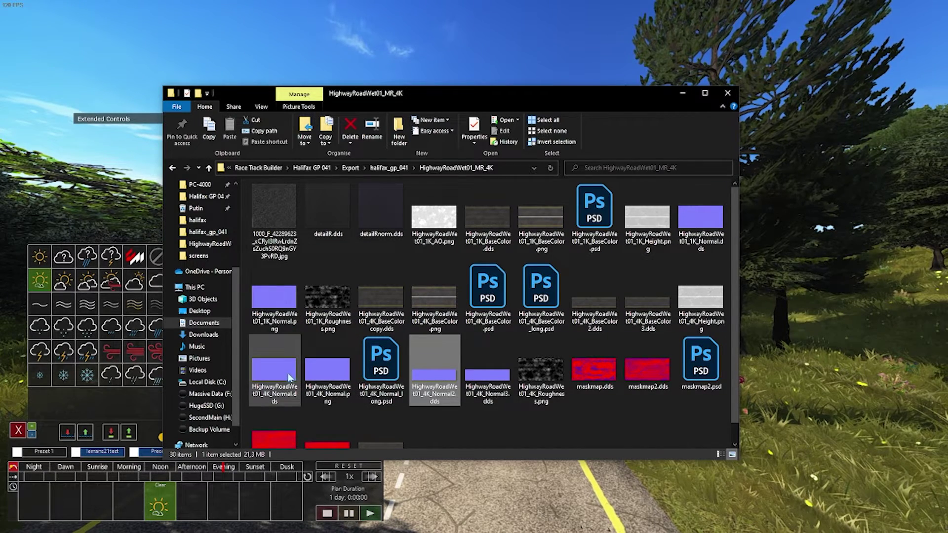
pyautogui.click(301, 332)
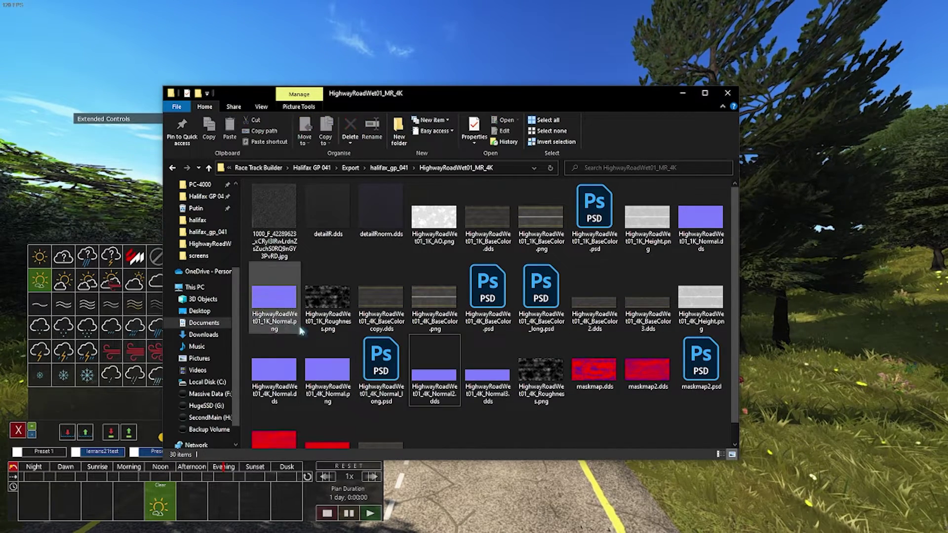
pyautogui.scroll(-1, 489, 368)
pyautogui.click(585, 348)
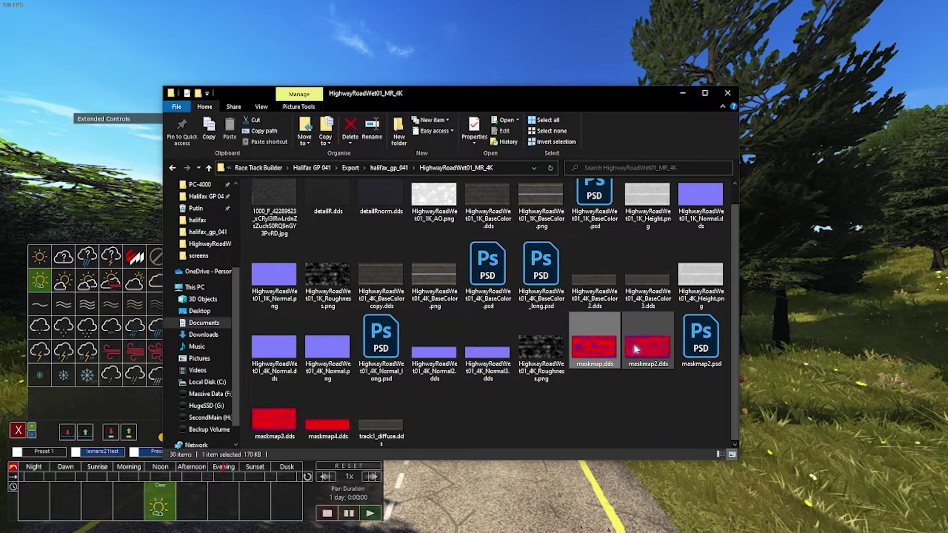
pyautogui.click(325, 412)
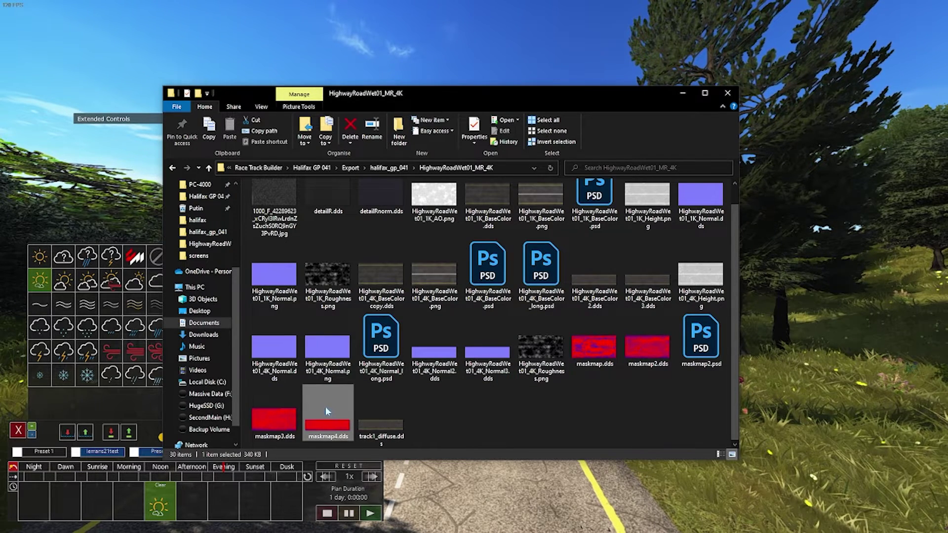
pyautogui.click(584, 352)
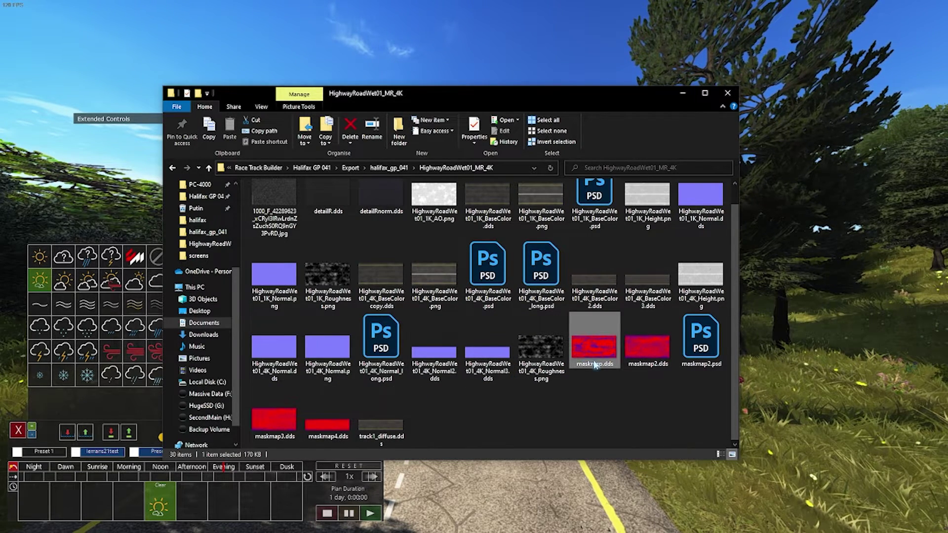
# Enlarge the file thumbnails and compare maskmap.dds through maskmap4.dds with the other road textures in the folder.
pyautogui.keyDown('ctrl'); pyautogui.scroll(2, 595, 367); pyautogui.keyUp('ctrl')
pyautogui.keyDown('ctrl'); pyautogui.scroll(2, 597, 373); pyautogui.keyUp('ctrl')
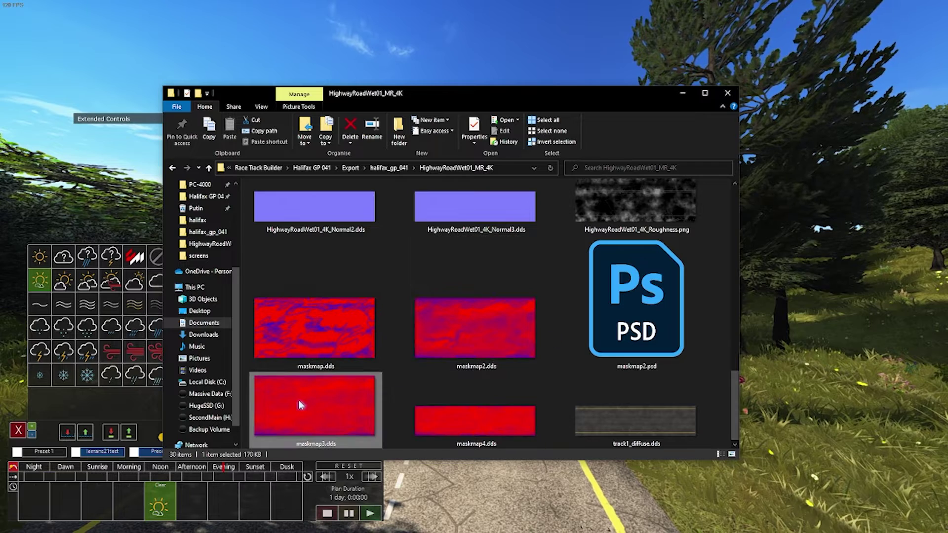
pyautogui.click(430, 420)
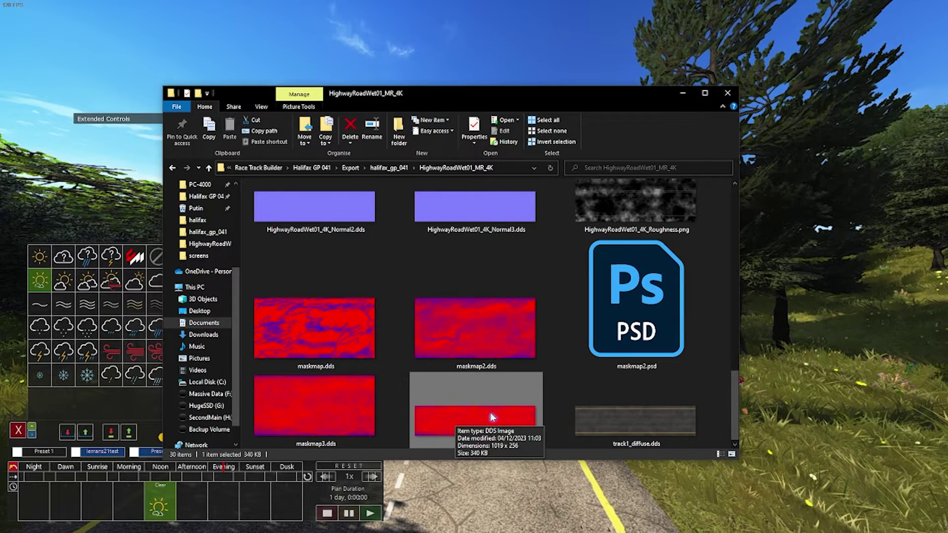
pyautogui.scroll(3, 491, 417)
pyautogui.scroll(3, 491, 417)
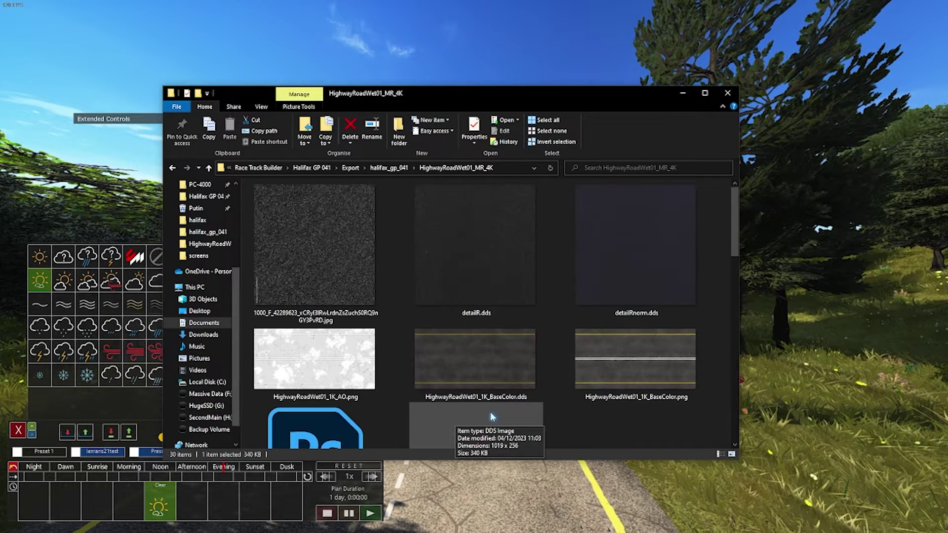
pyautogui.scroll(-10, 491, 416)
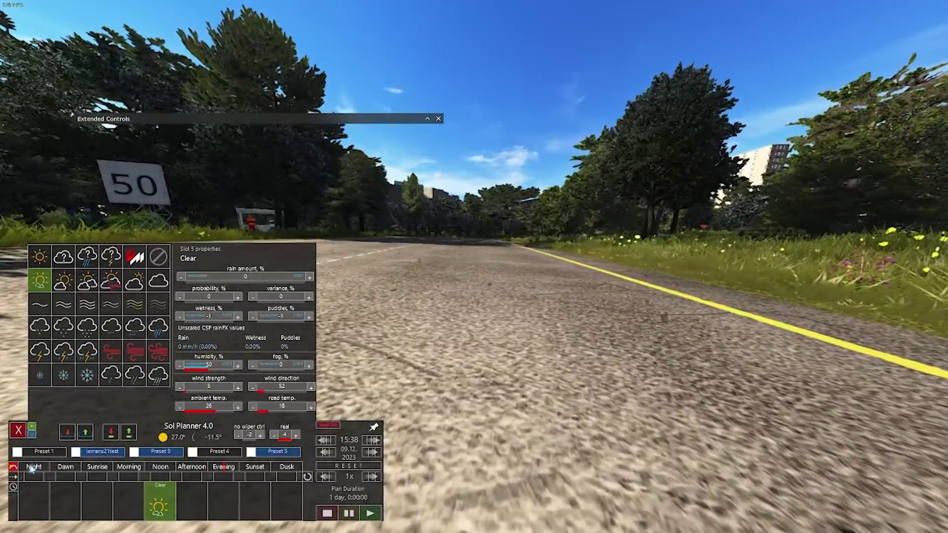
# Return to Assetto Corsa, move the Sol Planner time of day to Dusk and on to 19:45, and dismiss the weather slot properties.
pyautogui.click(291, 467)
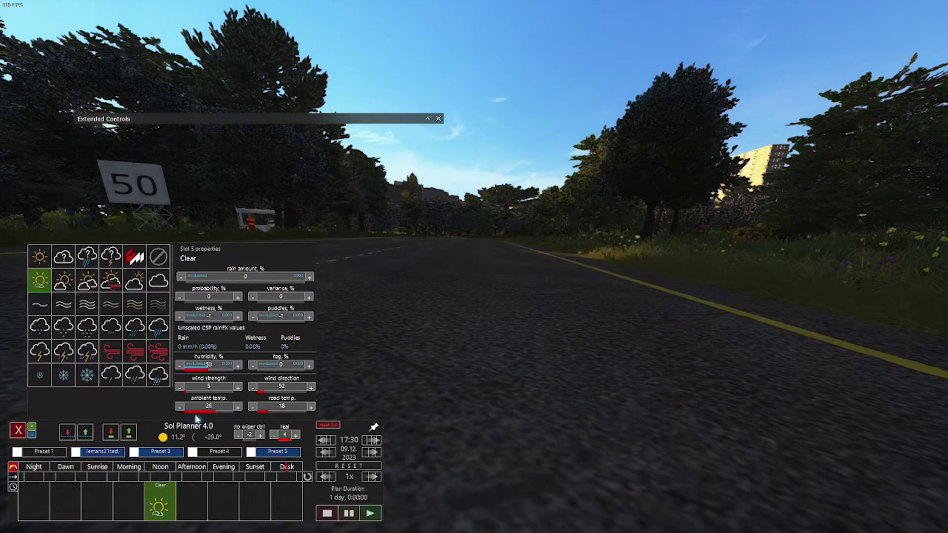
pyautogui.moveTo(372, 444); pyautogui.dragTo(376, 445)
pyautogui.click(376, 442)
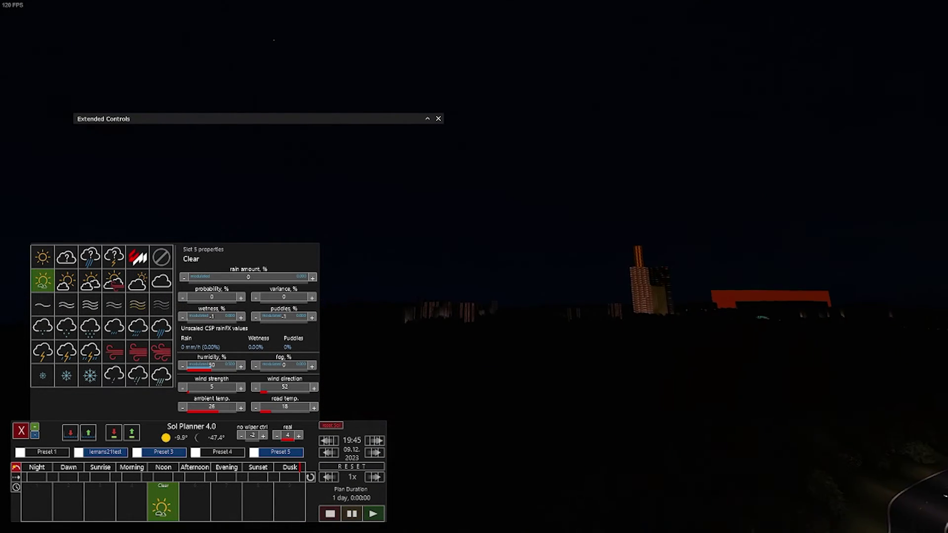
pyautogui.click(547, 347)
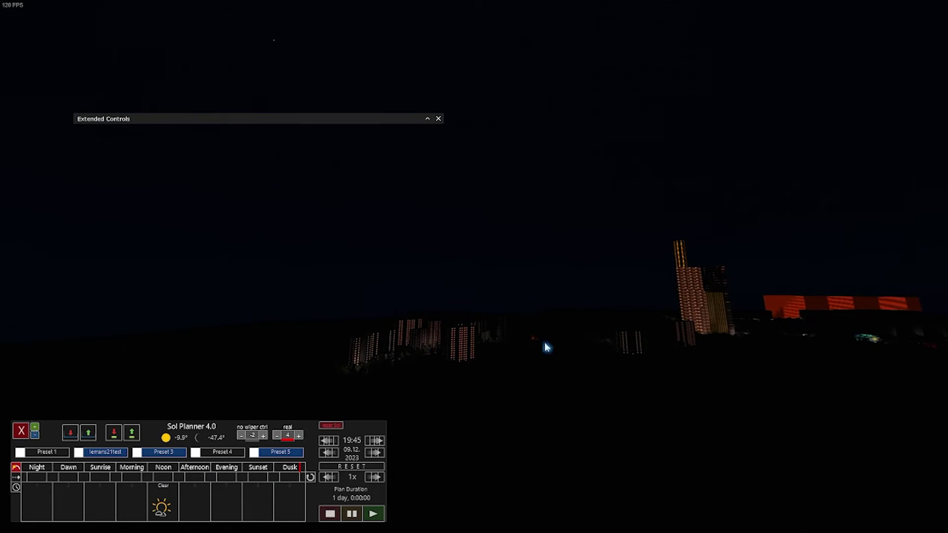